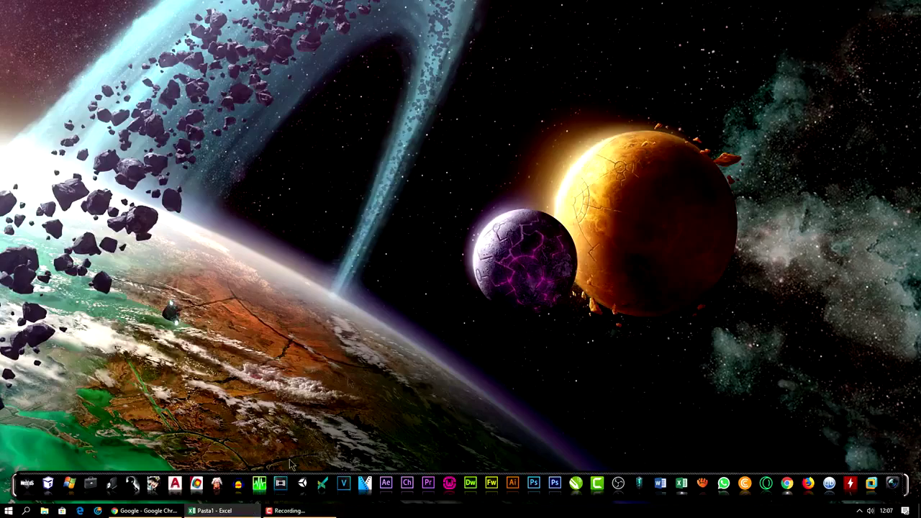
- Bring the Pasta1 Excel workbook to the front from the taskbar
{"action": "left_click", "coordinate": [212, 510]}
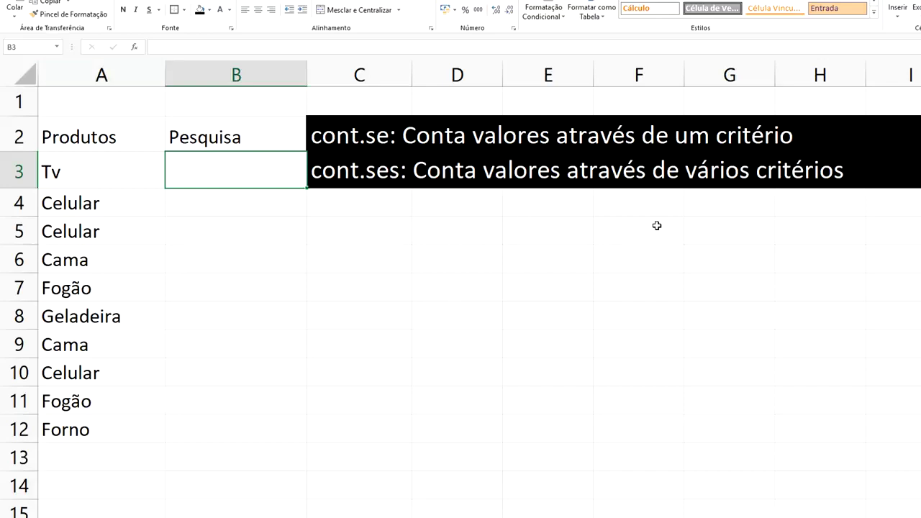
- Enter =CONT.SE(A3:A12;"Cama") in B3 to count Cama entries, returning 2
{"action": "type", "text": "="}
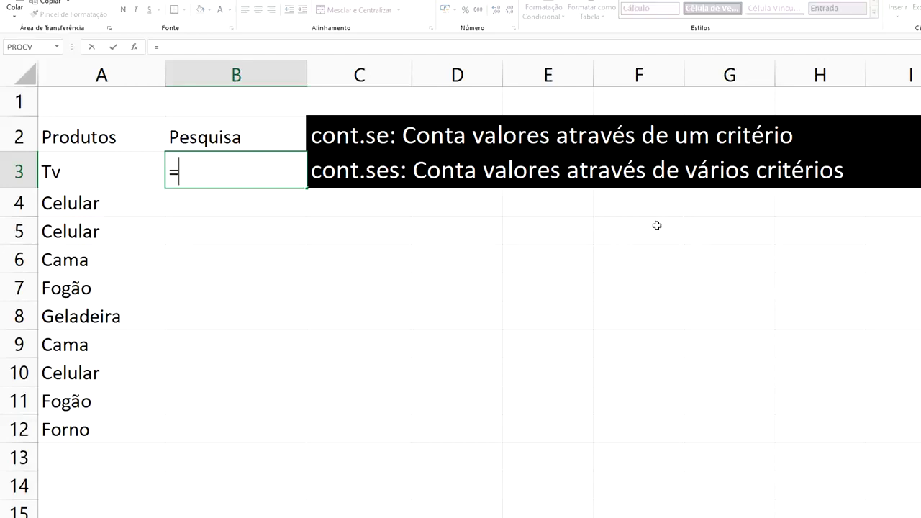
{"action": "type", "text": "co"}
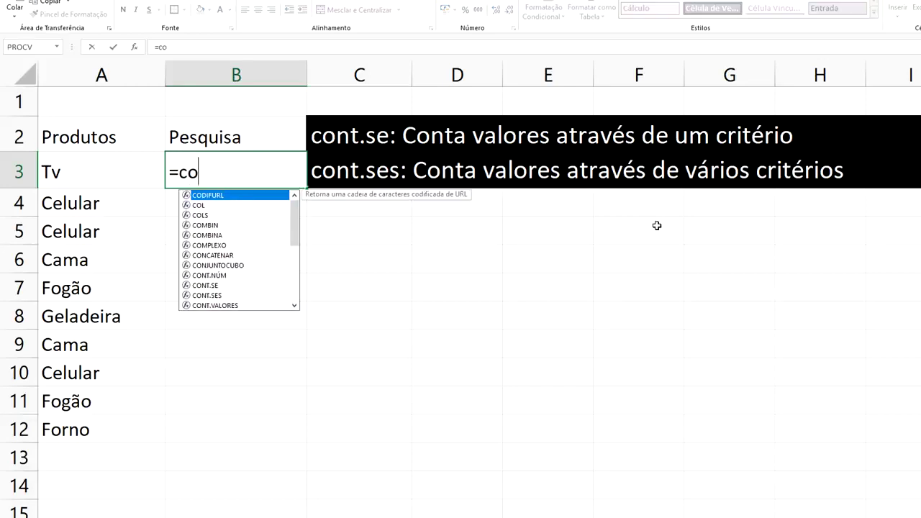
{"action": "type", "text": "nt."}
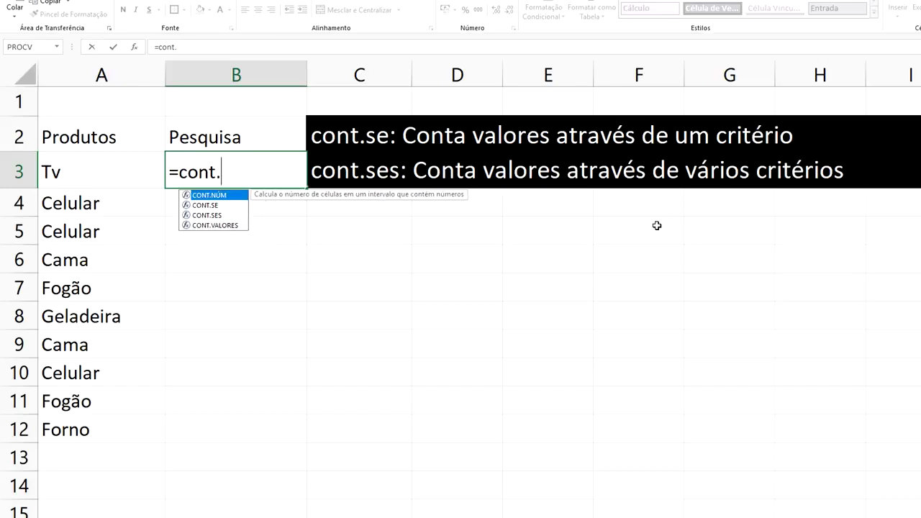
{"action": "type", "text": "se("}
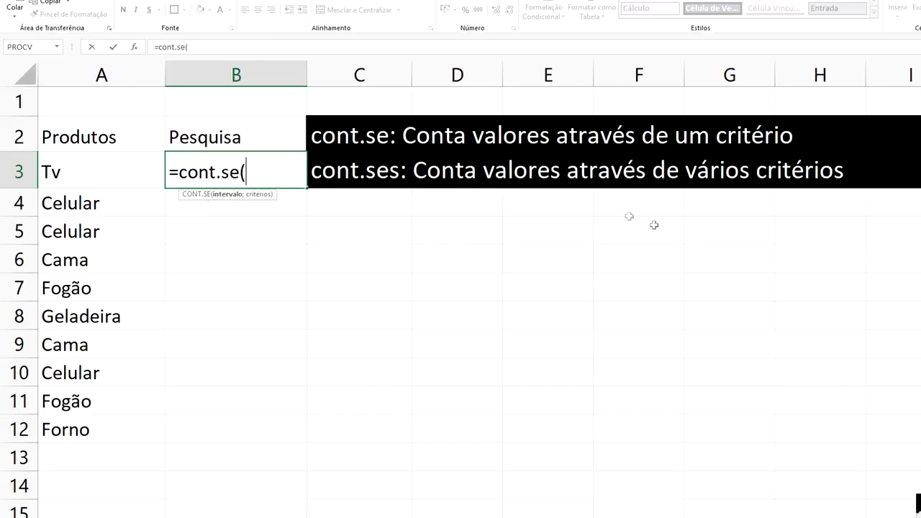
{"action": "left_click", "coordinate": [77, 170]}
{"action": "left_click_drag", "start_coordinate": [77, 169], "coordinate": [82, 430]}
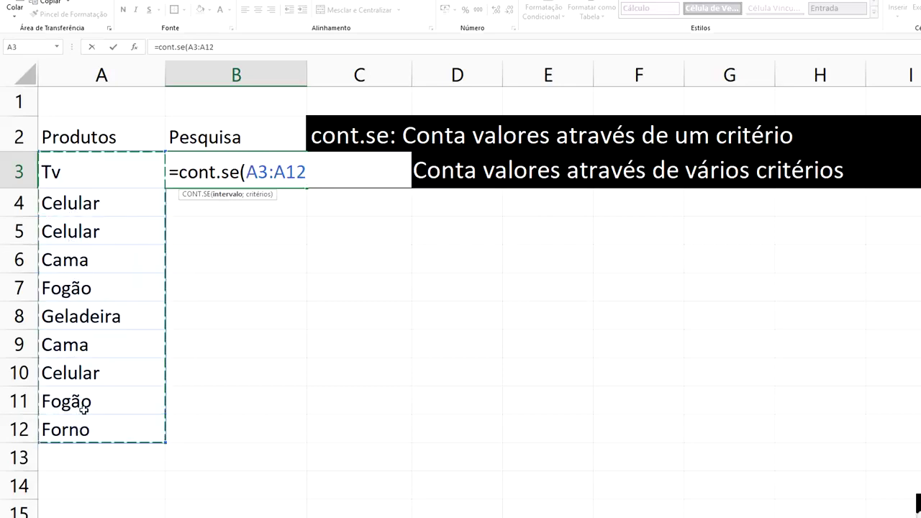
{"action": "type", "text": ";"}
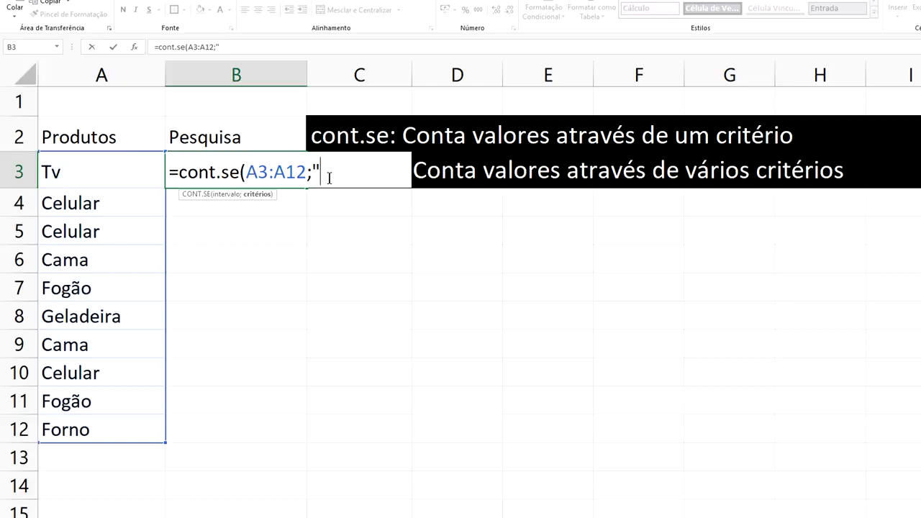
{"action": "type", "text": "Cama"}
{"action": "type", "text": "\""}
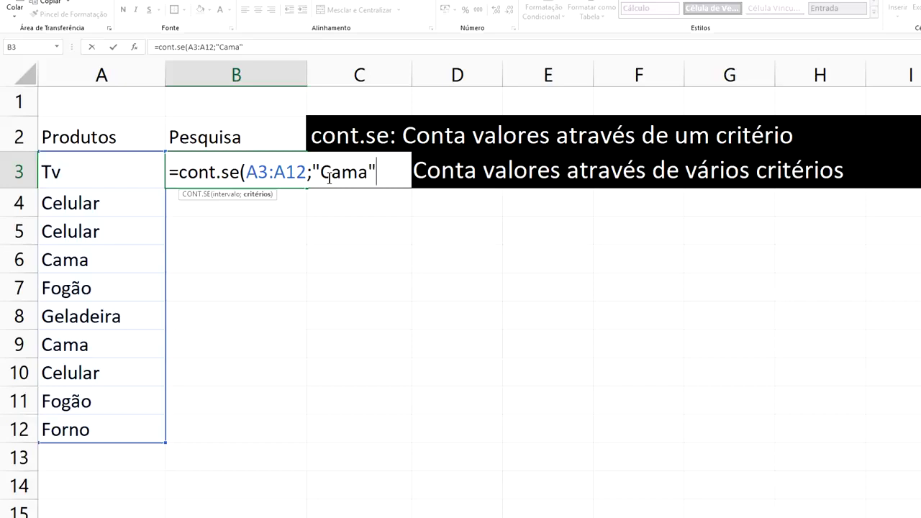
{"action": "type", "text": ")"}
{"action": "key", "text": "Return"}
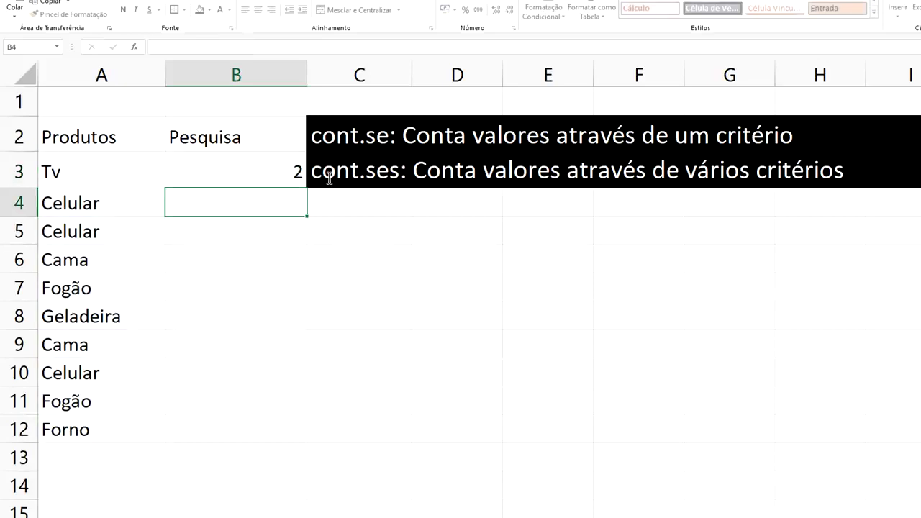
{"action": "left_click", "coordinate": [276, 170]}
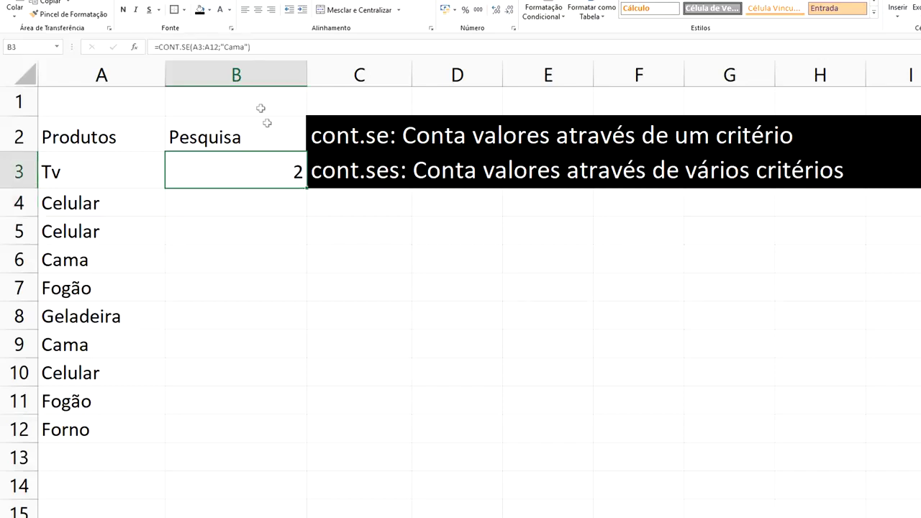
- Change the B3 criterion from Cama to Celular so the count becomes 3
{"action": "left_click", "coordinate": [243, 48]}
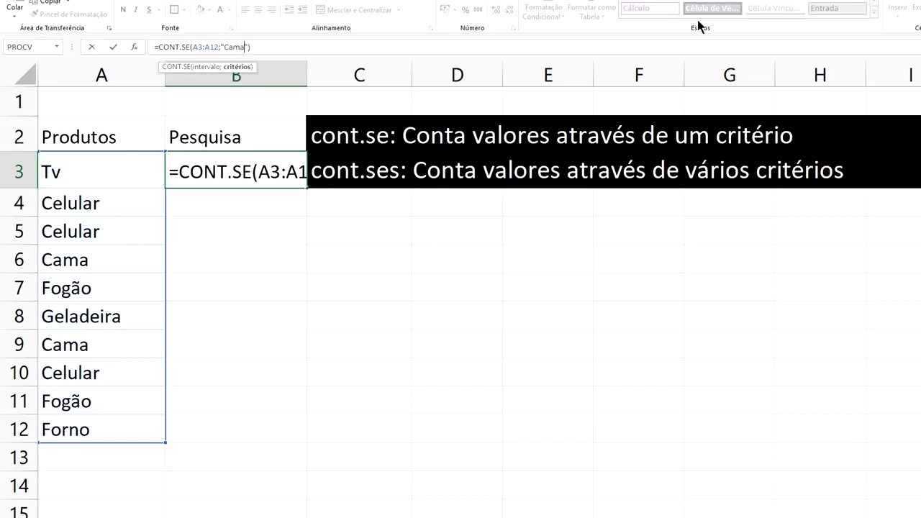
{"action": "key", "text": "BackSpace"}
{"action": "key", "text": "BackSpace"}
{"action": "key", "text": "BackSpace"}
{"action": "type", "text": "elular"}
{"action": "key", "text": "Return"}
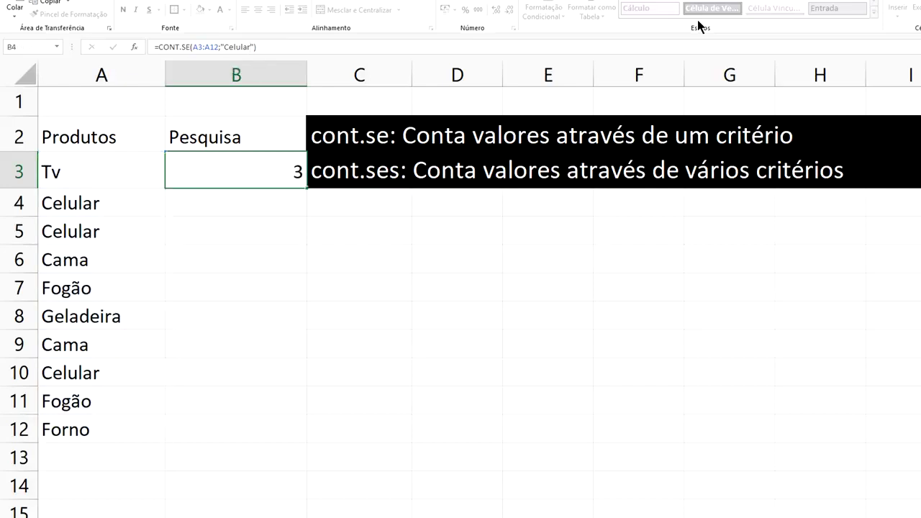
{"action": "left_click", "coordinate": [292, 177]}
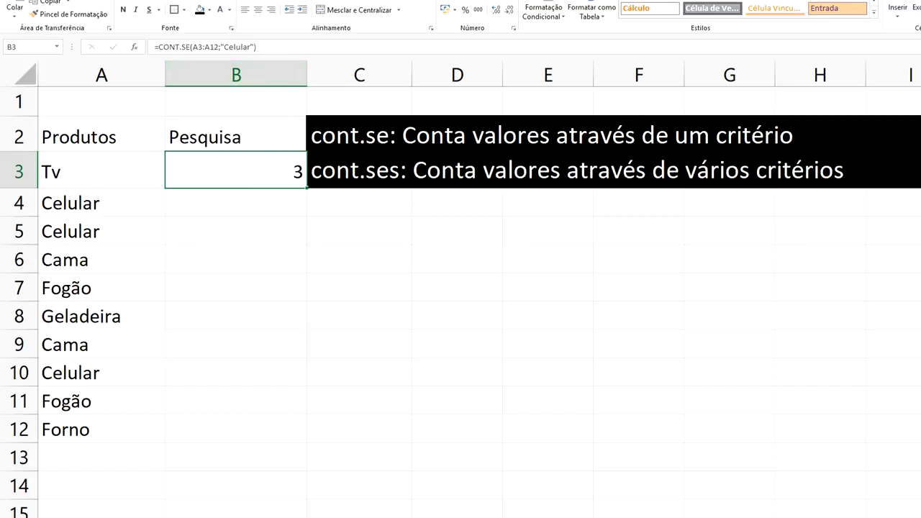
{"action": "right_click", "coordinate": [86, 517]}
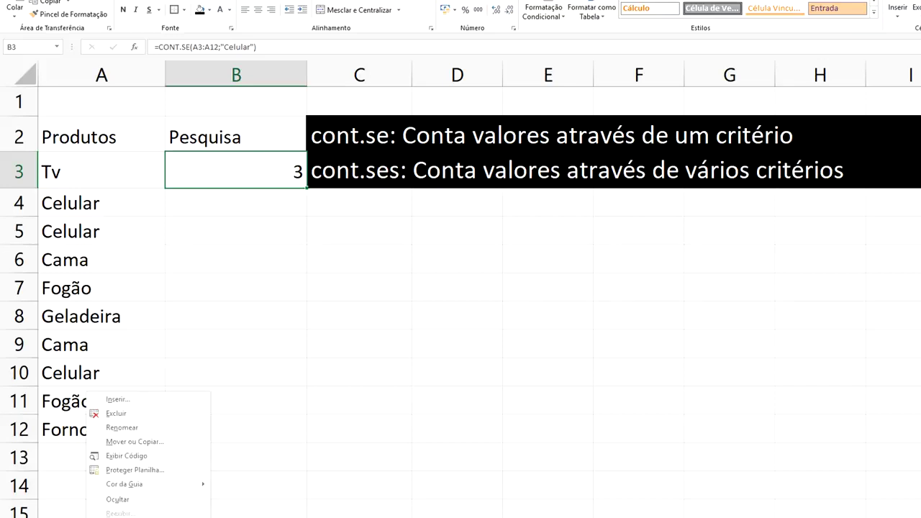
- On a second sheet, enter the heading Cadastro Produtos in A1 and widen column A to fit
{"action": "left_click", "coordinate": [147, 432]}
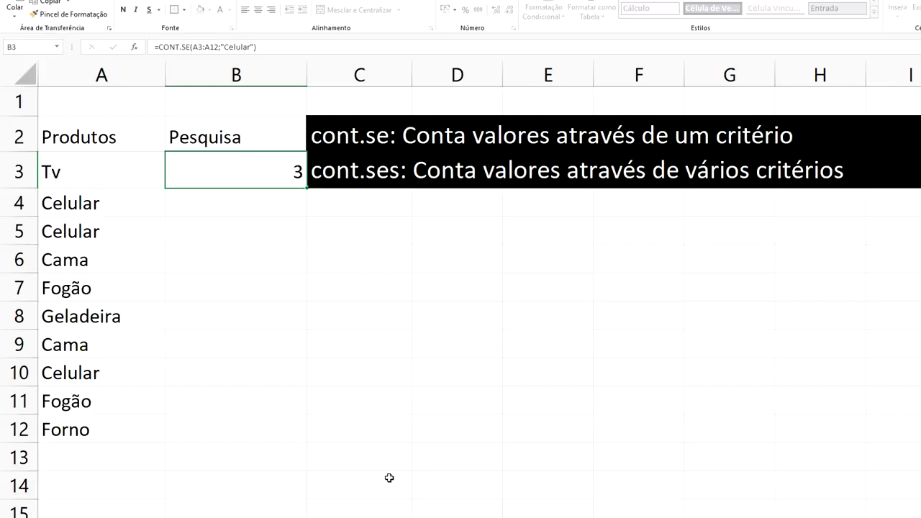
{"action": "left_click", "coordinate": [240, 419]}
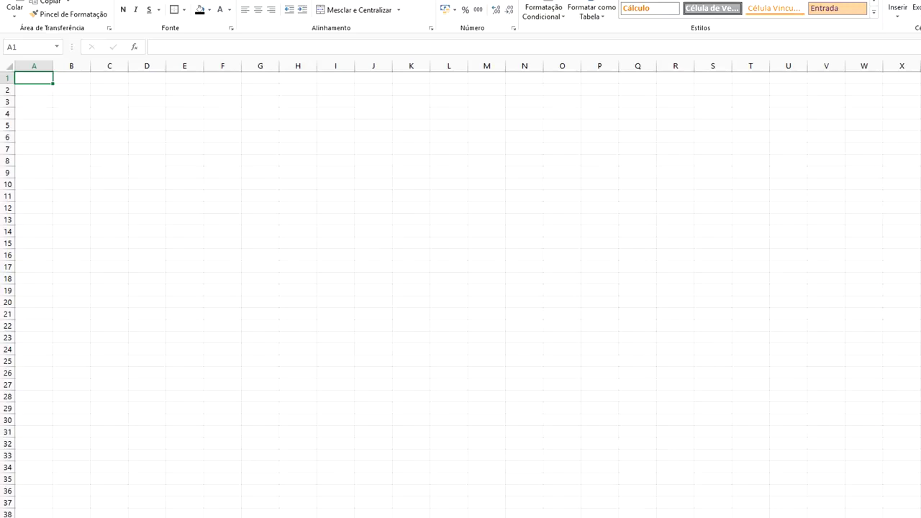
{"action": "scroll", "coordinate": [118, 122], "scroll_direction": "up", "scroll_amount": 1}
{"action": "scroll", "coordinate": [118, 122], "scroll_direction": "up", "scroll_amount": 5}
{"action": "scroll", "coordinate": [118, 122], "scroll_direction": "up", "scroll_amount": 5}
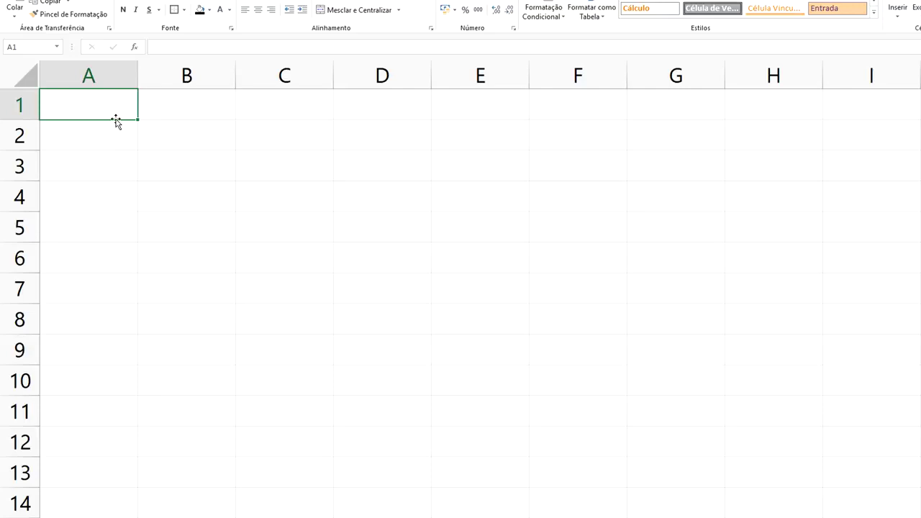
{"action": "type", "text": "Cadastro Pro"}
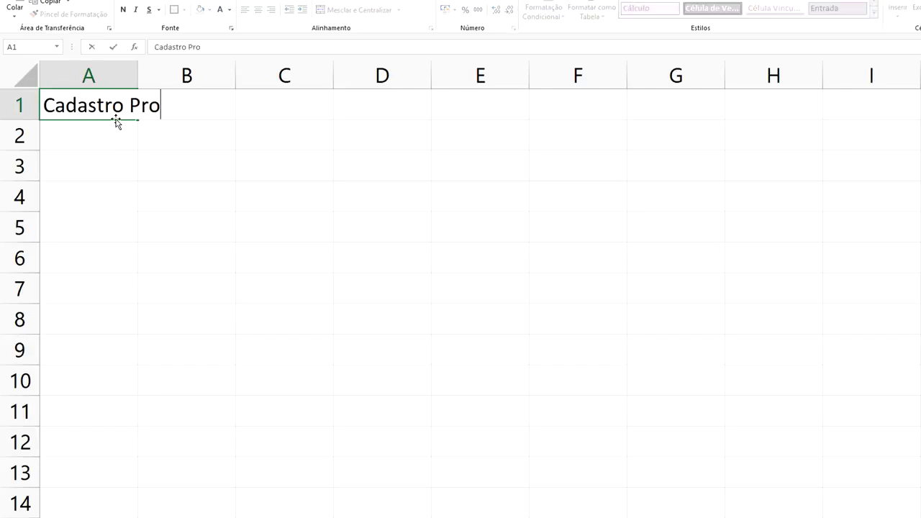
{"action": "type", "text": "dutos"}
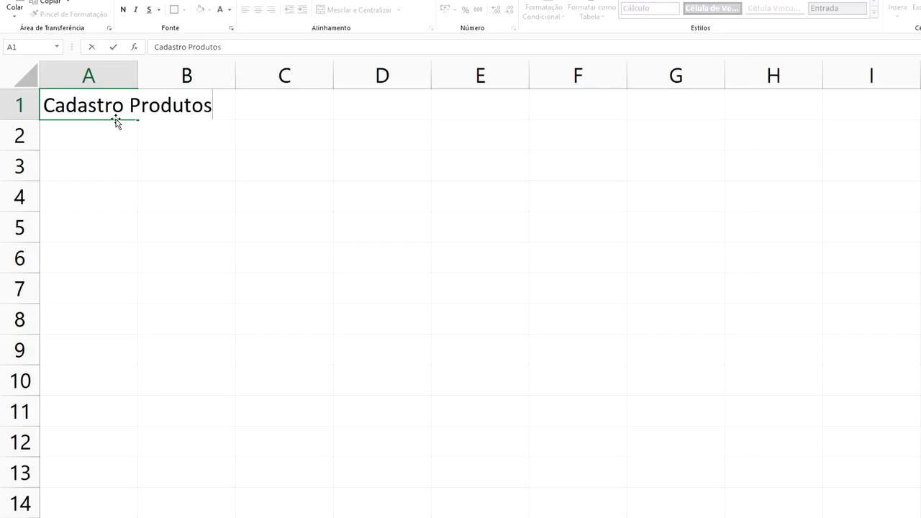
{"action": "left_click", "coordinate": [199, 131]}
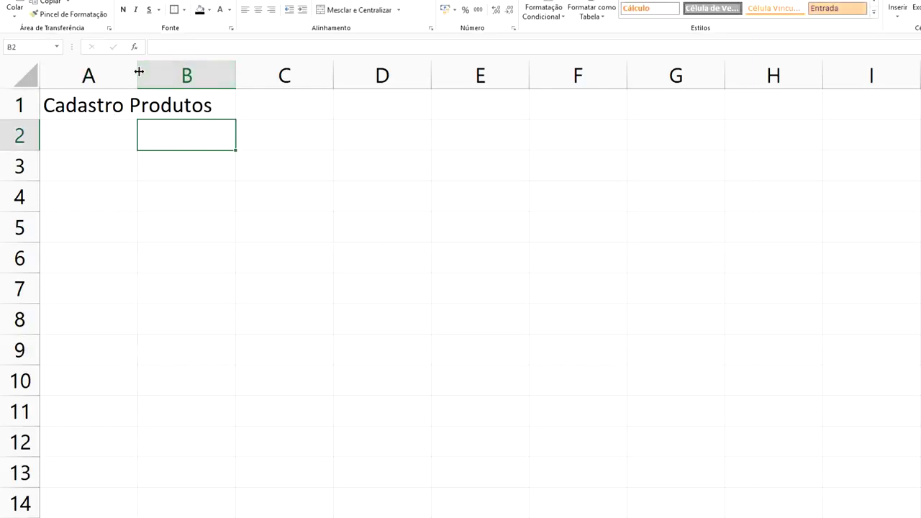
{"action": "left_click_drag", "start_coordinate": [138, 74], "coordinate": [227, 92]}
{"action": "left_click", "coordinate": [256, 100]}
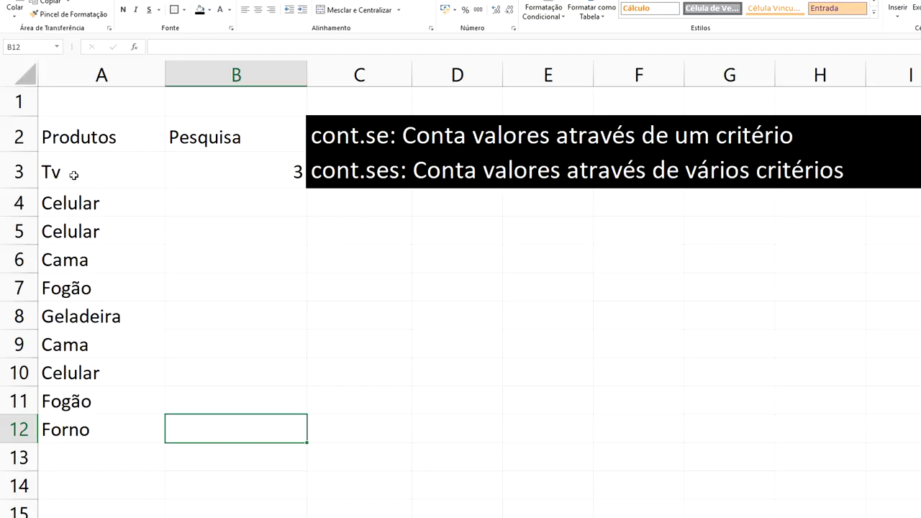
{"action": "left_click", "coordinate": [74, 175]}
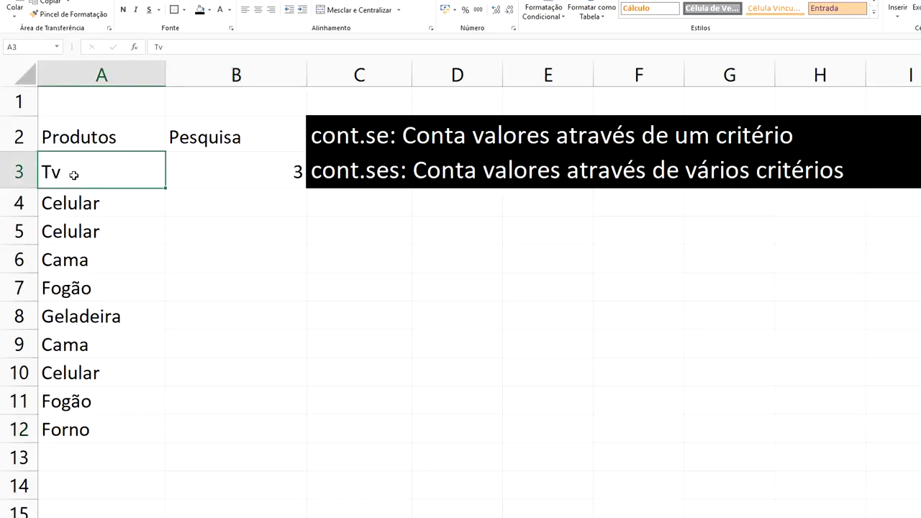
- Copy Tv, Celular and Cama into A2, A3 and A4 of the Cadastro Produtos list
{"action": "key", "text": "ctrl+c"}
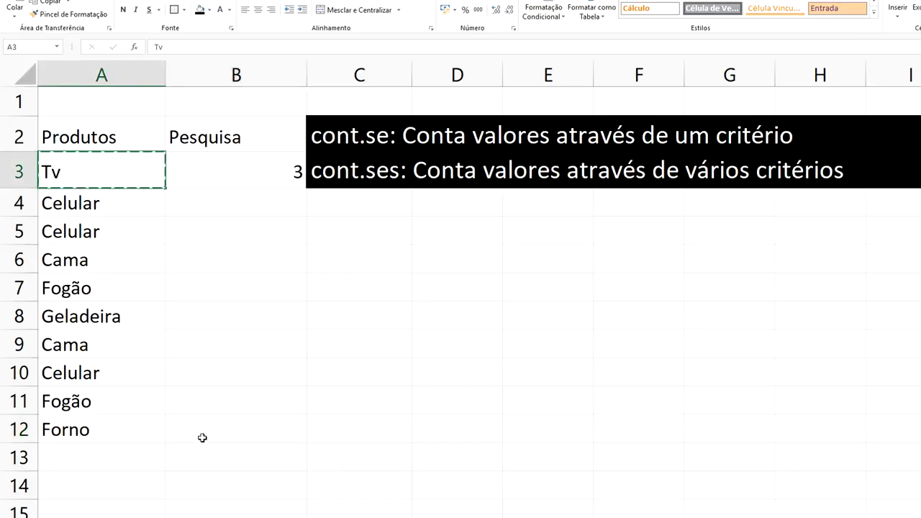
{"action": "left_click", "coordinate": [129, 139]}
{"action": "key", "text": "ctrl+v"}
{"action": "left_click", "coordinate": [110, 212]}
{"action": "key", "text": "ctrl+c"}
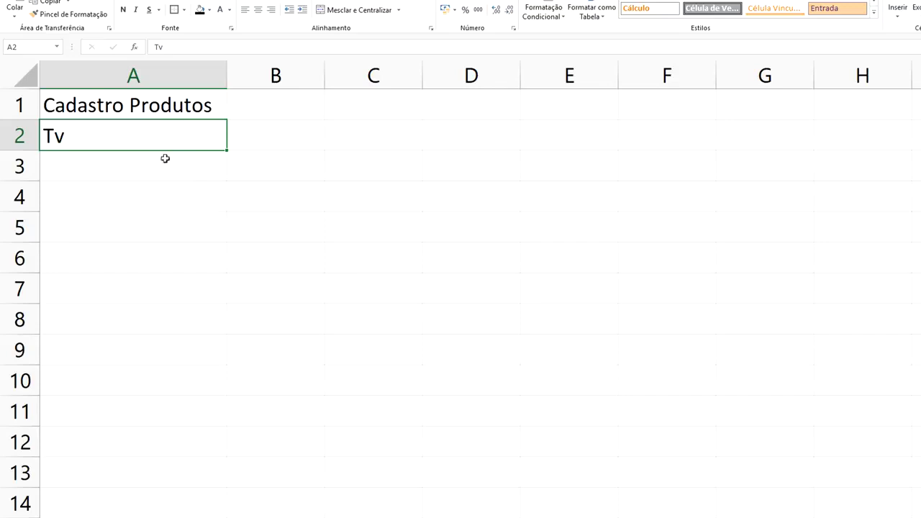
{"action": "left_click", "coordinate": [165, 158]}
{"action": "key", "text": "ctrl+v"}
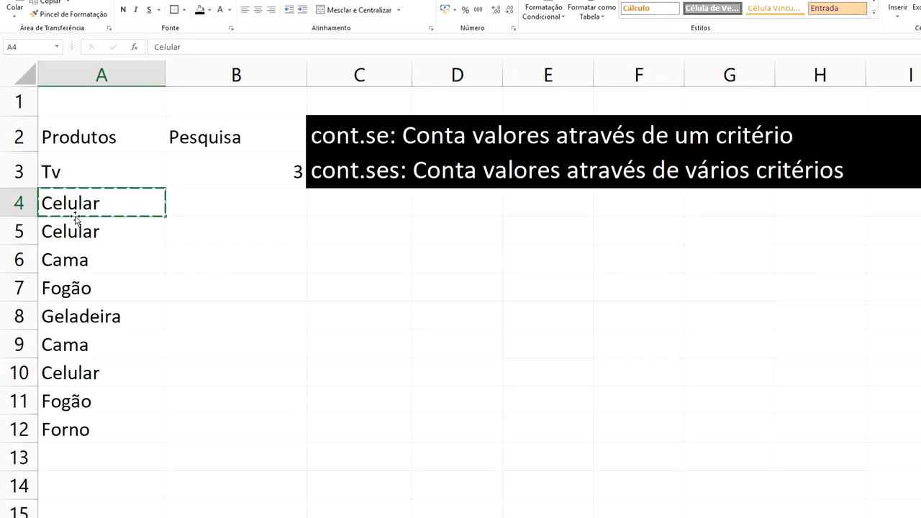
{"action": "left_click", "coordinate": [81, 263]}
{"action": "key", "text": "ctrl+c"}
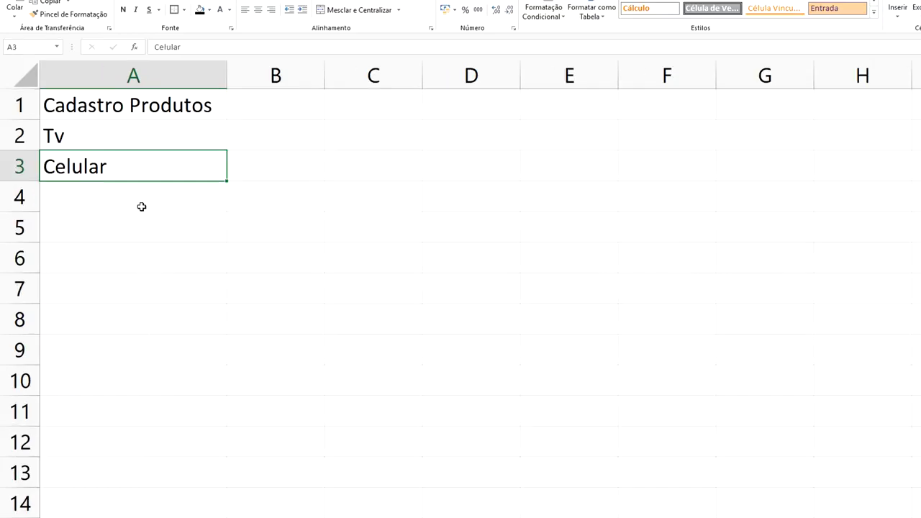
{"action": "left_click", "coordinate": [142, 206]}
{"action": "key", "text": "ctrl+v"}
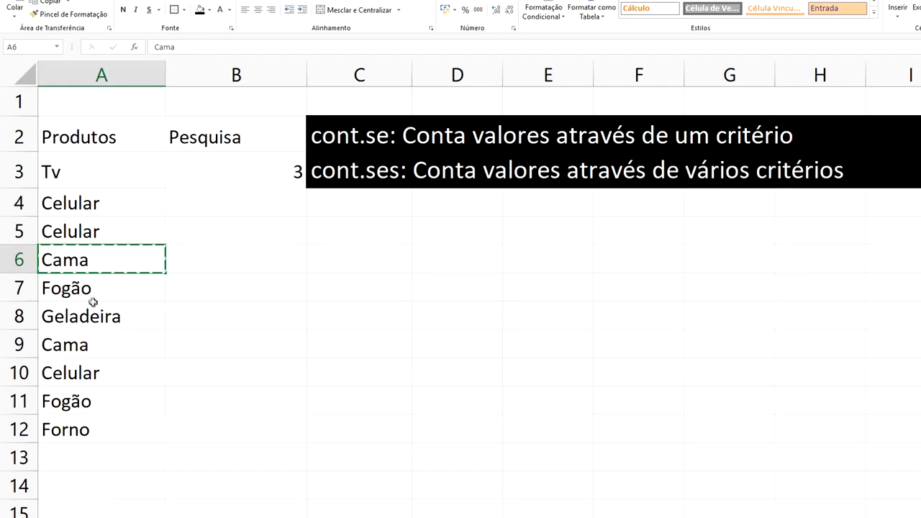
- Copy Fogão, Geladeira and Forno into A5, A6 and A7 of the Cadastro Produtos list
{"action": "left_click", "coordinate": [89, 291]}
{"action": "key", "text": "ctrl+c"}
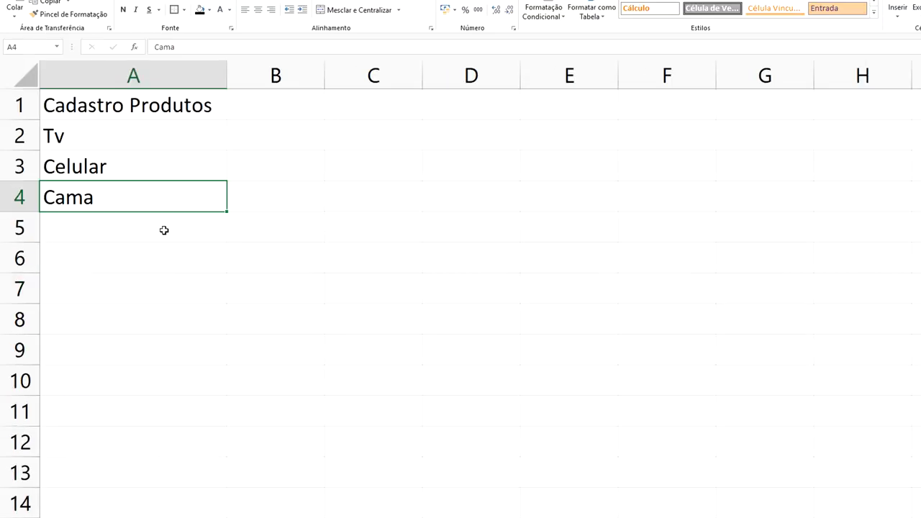
{"action": "left_click", "coordinate": [164, 229]}
{"action": "key", "text": "ctrl+v"}
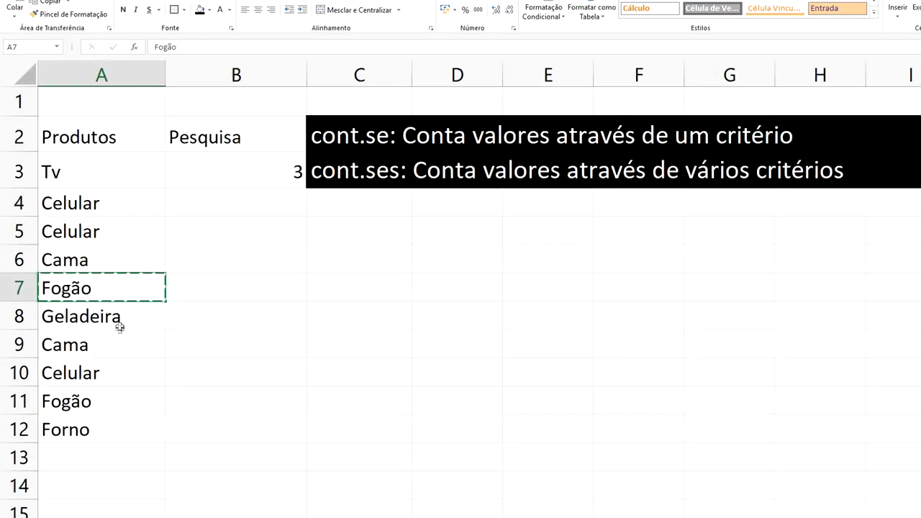
{"action": "left_click", "coordinate": [119, 320]}
{"action": "key", "text": "ctrl+c"}
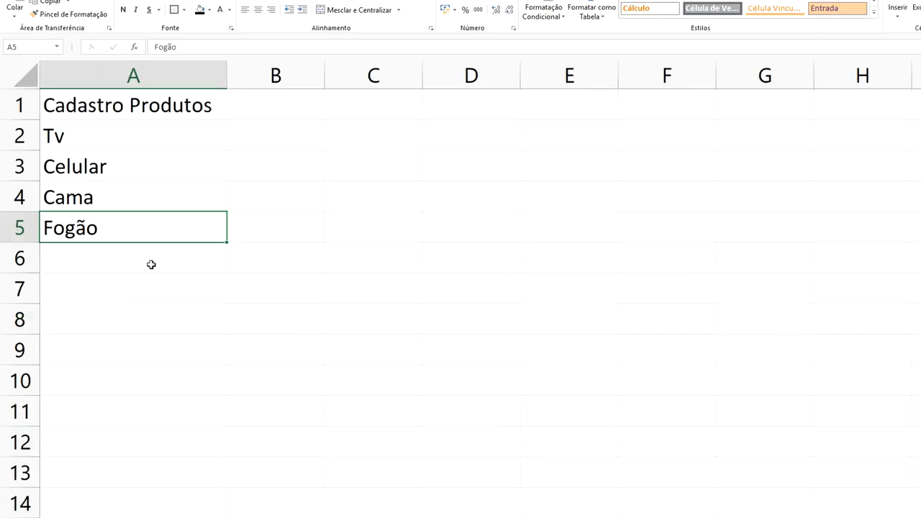
{"action": "left_click", "coordinate": [150, 264]}
{"action": "key", "text": "ctrl+v"}
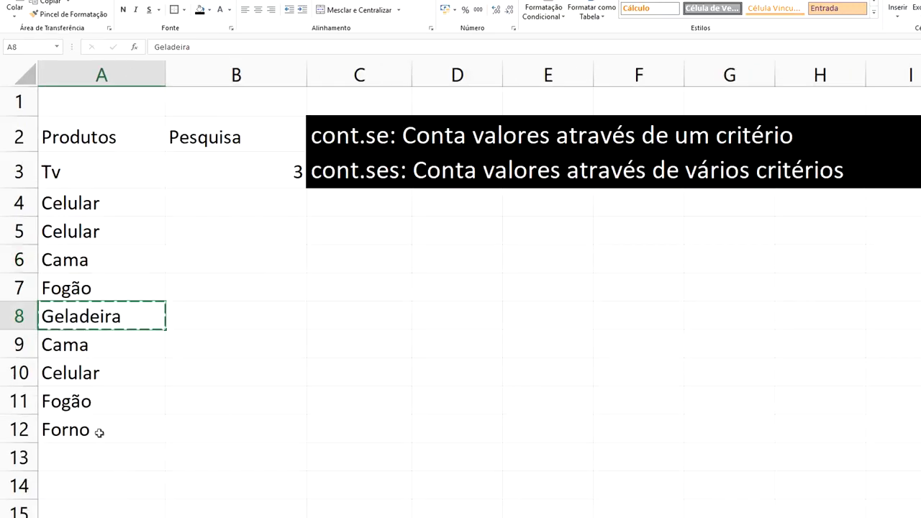
{"action": "left_click", "coordinate": [87, 429]}
{"action": "key", "text": "ctrl+c"}
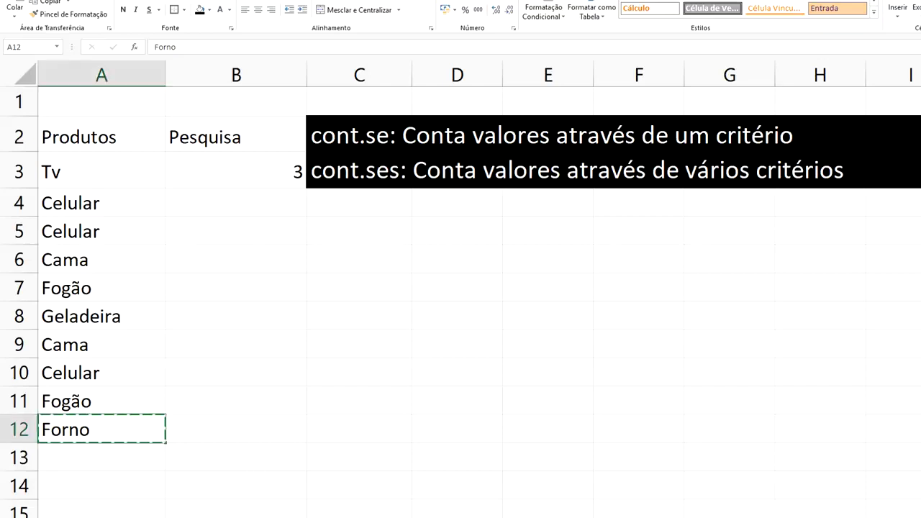
{"action": "left_click", "coordinate": [132, 285]}
{"action": "key", "text": "ctrl+v"}
{"action": "left_click", "coordinate": [245, 140]}
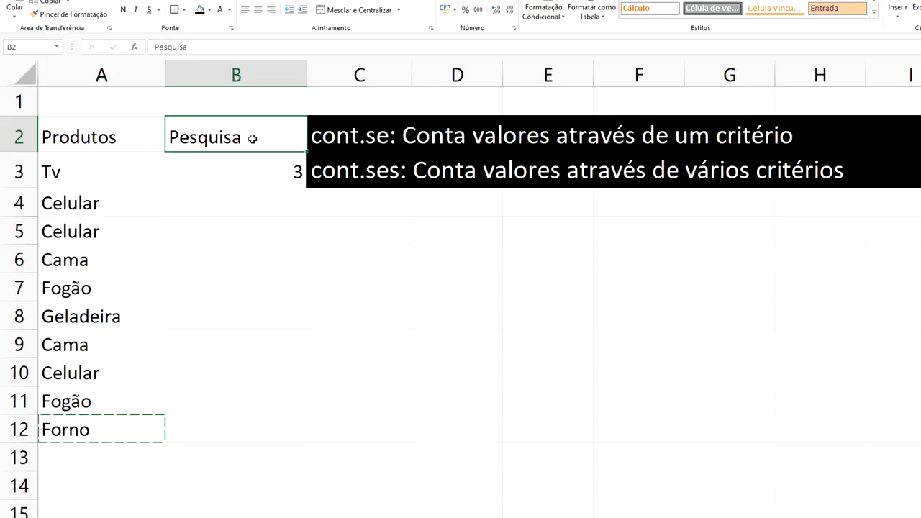
- Replace the B3 count formula with the prompt text 'Selecione o produto abaixo'
{"action": "left_click", "coordinate": [278, 173]}
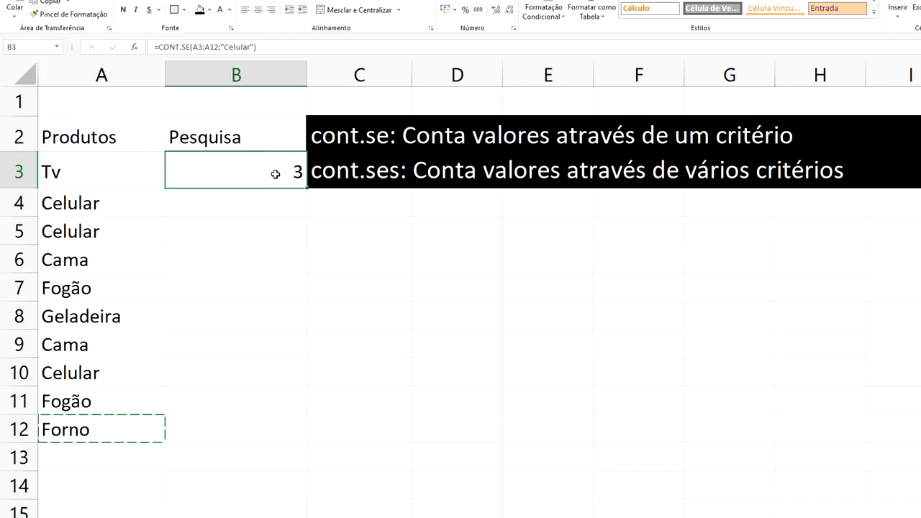
{"action": "key", "text": "Delete"}
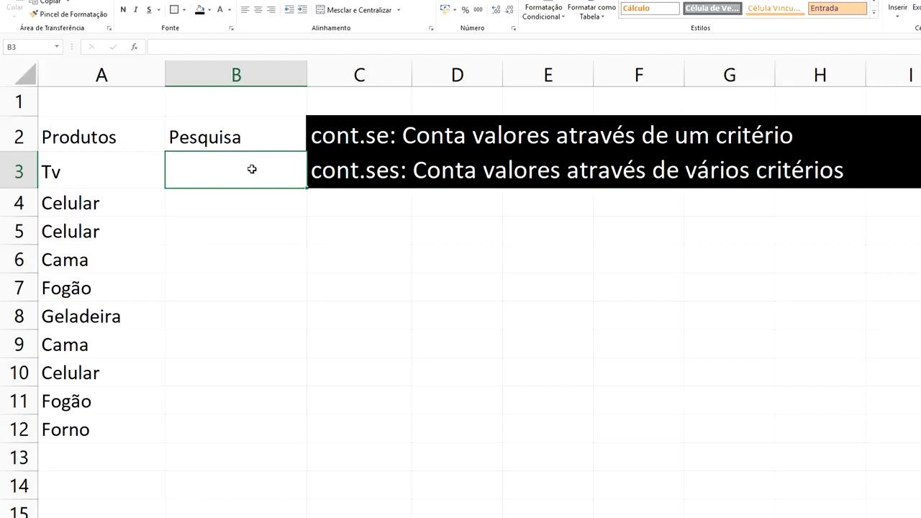
{"action": "type", "text": "Seli"}
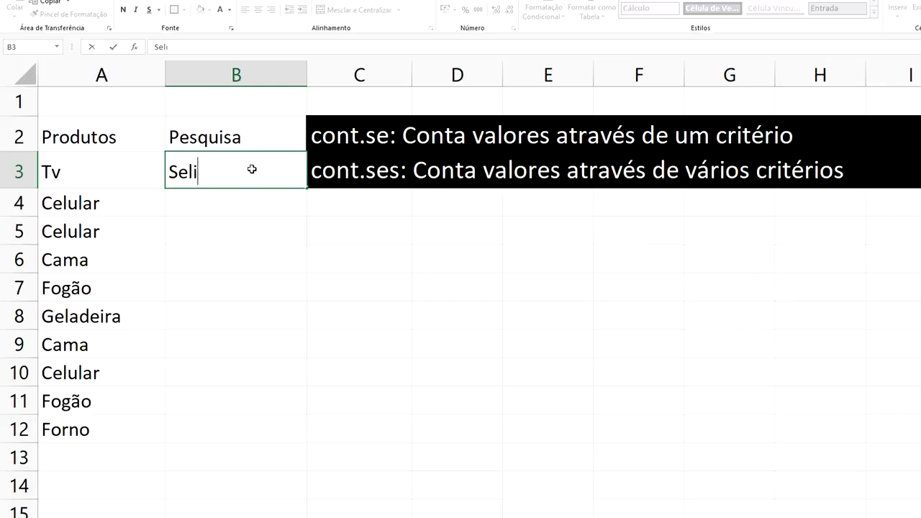
{"action": "key", "text": "BackSpace"}
{"action": "type", "text": "ecione"}
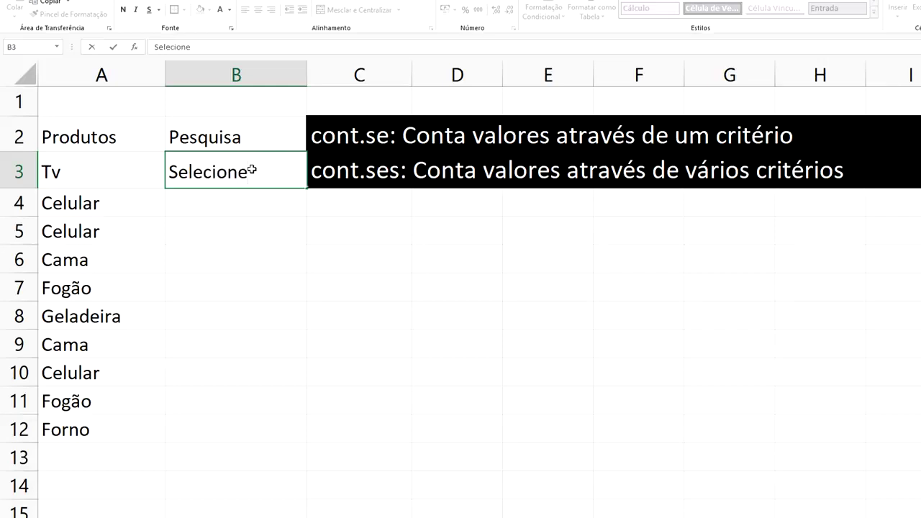
{"action": "type", "text": " o "}
{"action": "type", "text": "produto abaixo"}
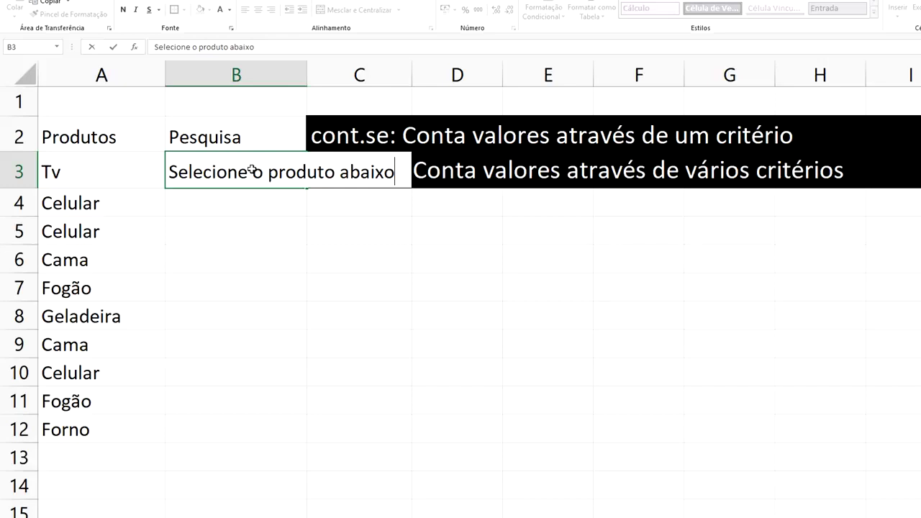
{"action": "left_click", "coordinate": [305, 237]}
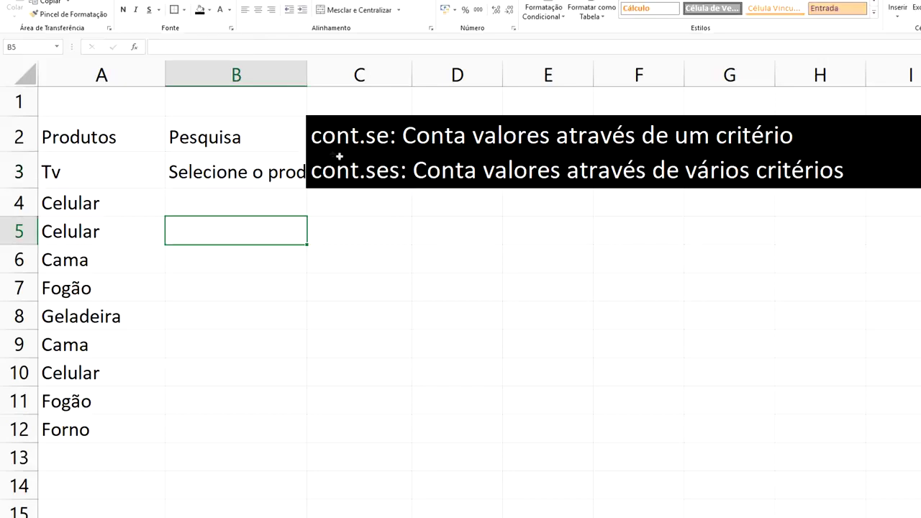
- Move the black cont.se/cont.ses note block down so it starts at D4
{"action": "left_click", "coordinate": [316, 125]}
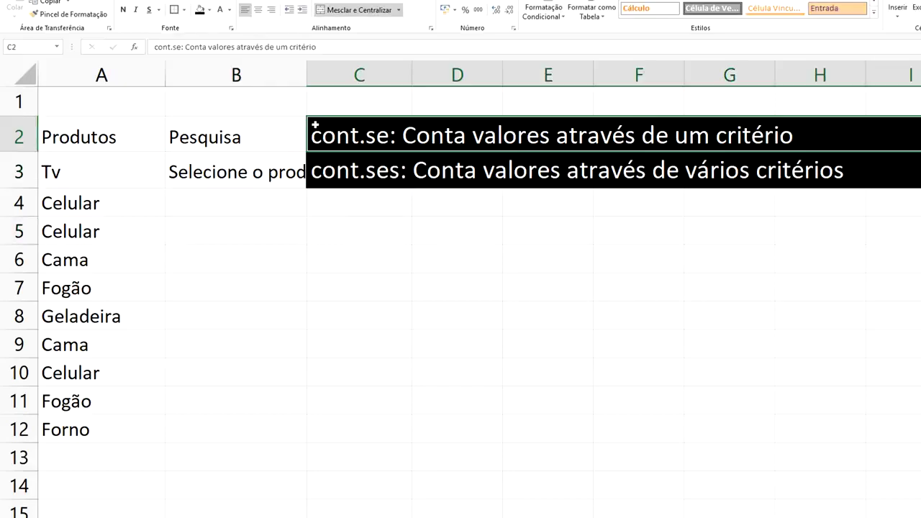
{"action": "left_click_drag", "start_coordinate": [322, 135], "coordinate": [333, 171]}
{"action": "left_click_drag", "start_coordinate": [430, 118], "coordinate": [531, 167]}
{"action": "left_click", "coordinate": [576, 300]}
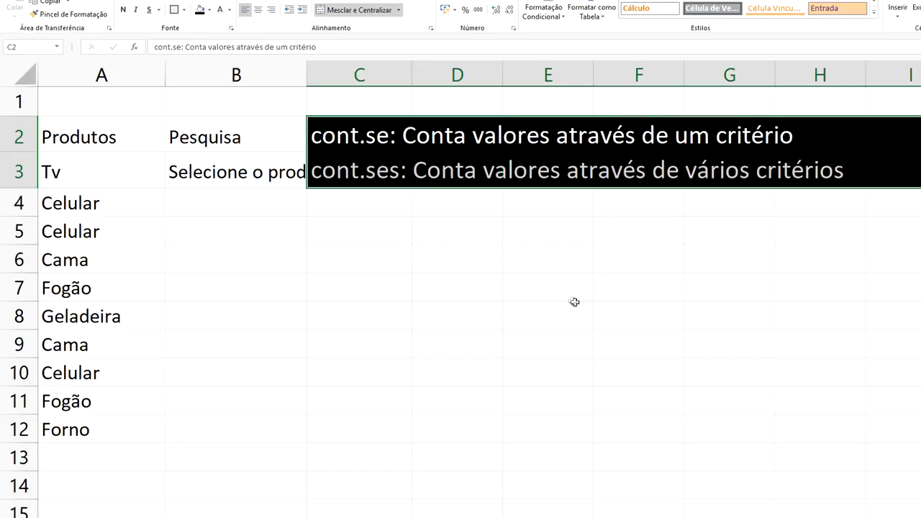
{"action": "left_click", "coordinate": [457, 168]}
{"action": "left_click_drag", "start_coordinate": [340, 132], "coordinate": [344, 162]}
{"action": "left_click_drag", "start_coordinate": [470, 117], "coordinate": [601, 151]}
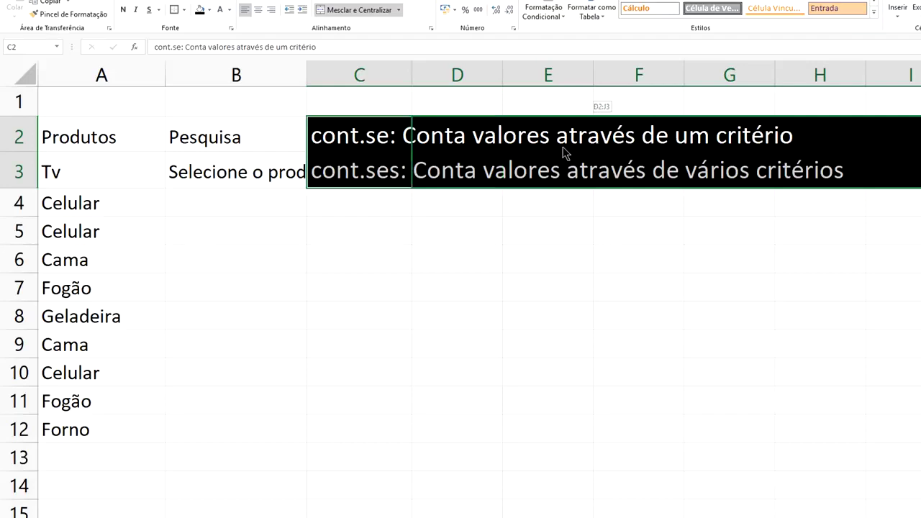
{"action": "left_click_drag", "start_coordinate": [601, 151], "coordinate": [563, 147]}
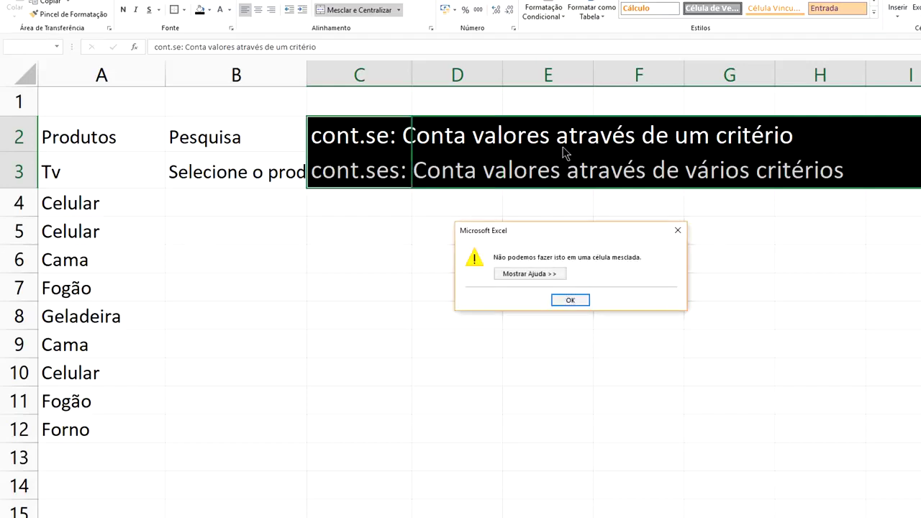
{"action": "left_click", "coordinate": [570, 300]}
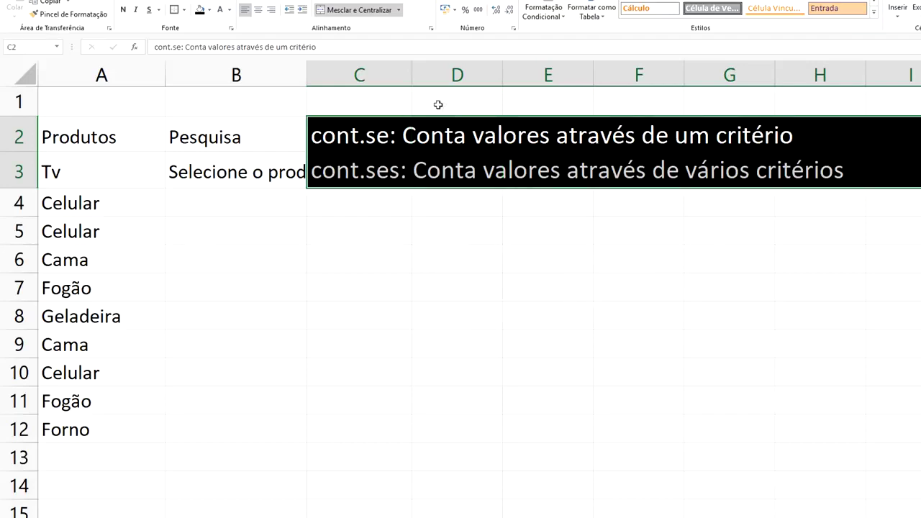
{"action": "left_click", "coordinate": [401, 136]}
{"action": "mouse_move", "coordinate": [355, 130]}
{"action": "left_mouse_down"}
{"action": "mouse_move", "coordinate": [360, 173]}
{"action": "mouse_move", "coordinate": [445, 245]}
{"action": "left_mouse_up"}
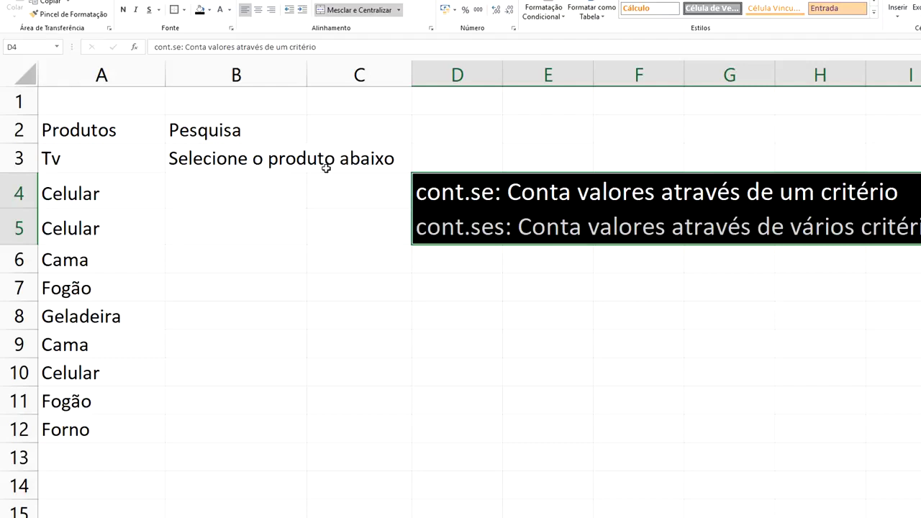
- Autofit column B to show the full prompt and select cell B4
{"action": "double_click", "coordinate": [306, 66]}
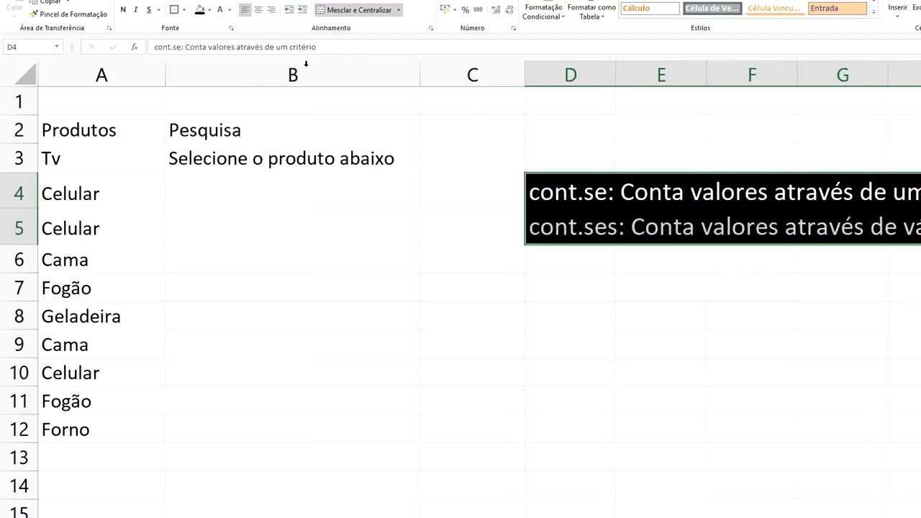
{"action": "left_click", "coordinate": [242, 191]}
{"action": "left_click", "coordinate": [235, 160]}
{"action": "left_click", "coordinate": [240, 133]}
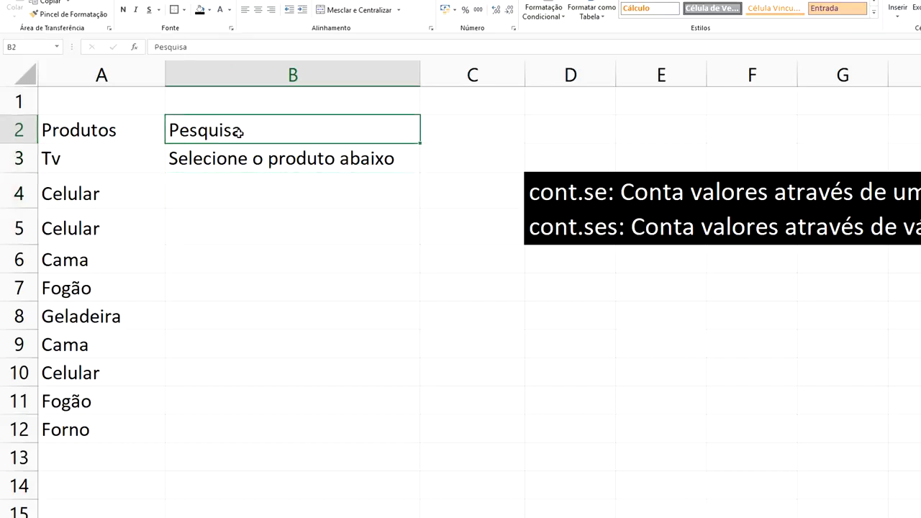
{"action": "left_click", "coordinate": [239, 198]}
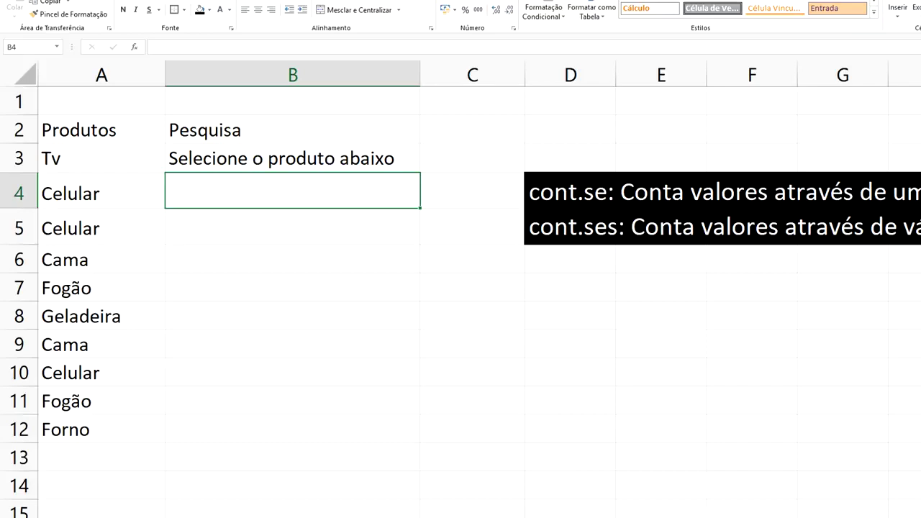
{"action": "key", "text": "alt+s"}
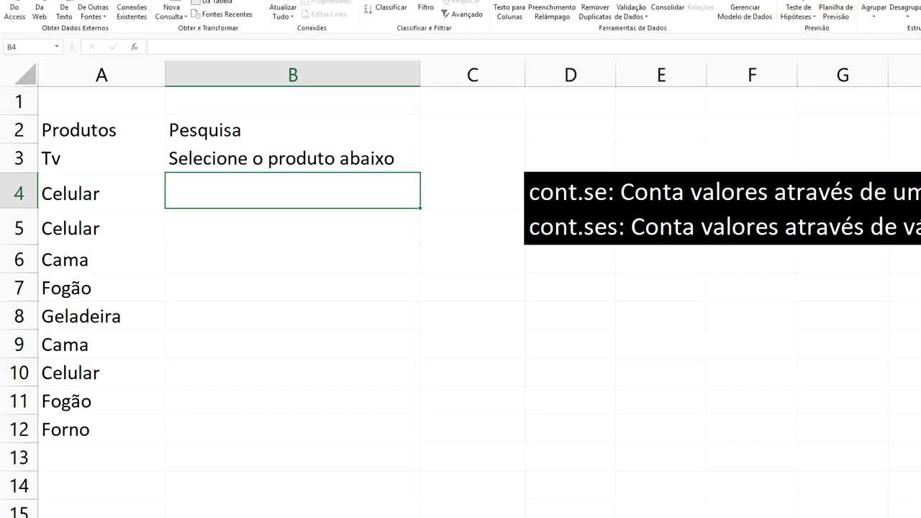
- Give B4 list data validation sourced from Planilha2!$A$2:$A$7
{"action": "left_click", "coordinate": [637, 2]}
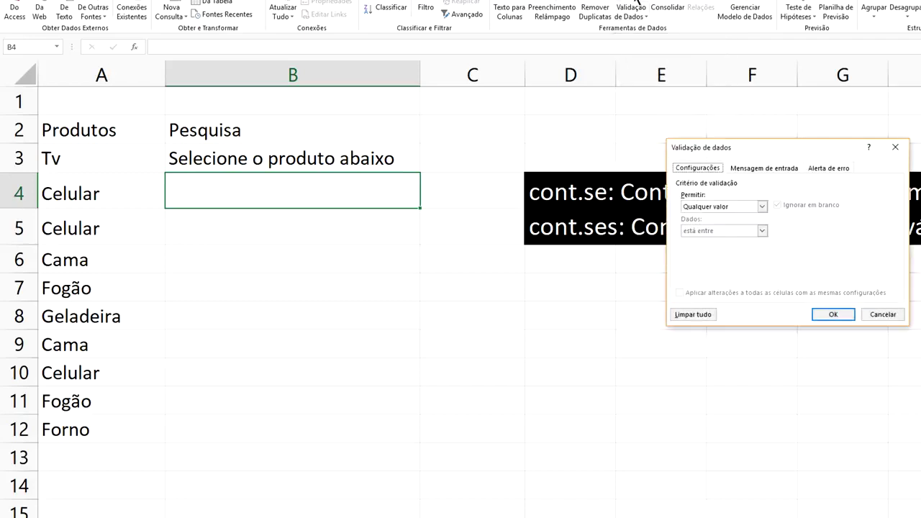
{"action": "left_click", "coordinate": [762, 208]}
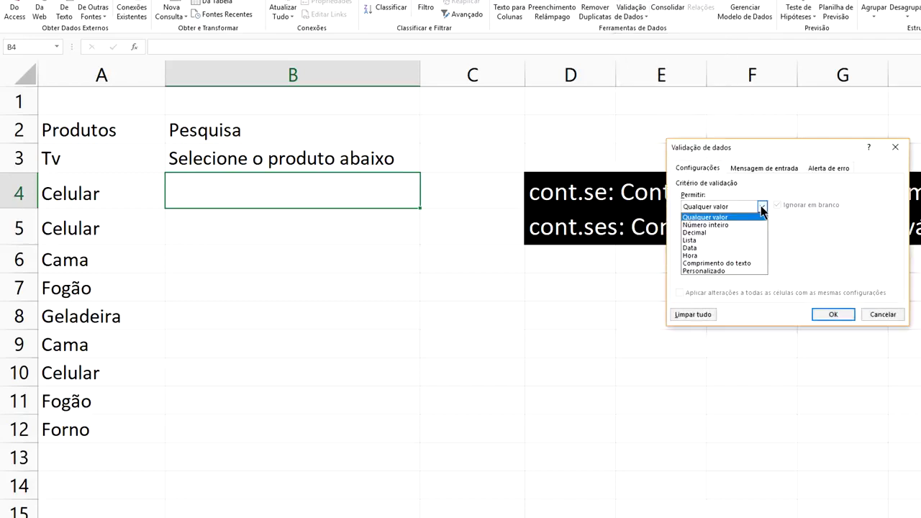
{"action": "left_click", "coordinate": [719, 241]}
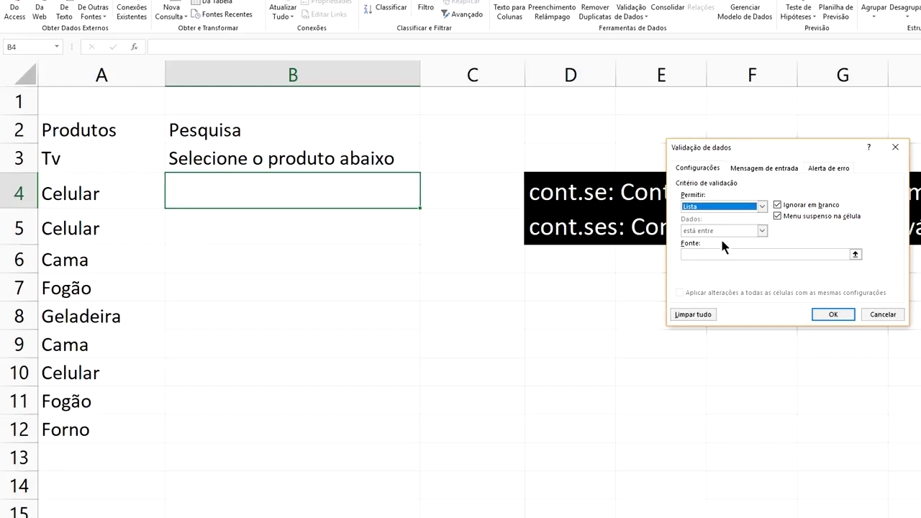
{"action": "left_click", "coordinate": [855, 256]}
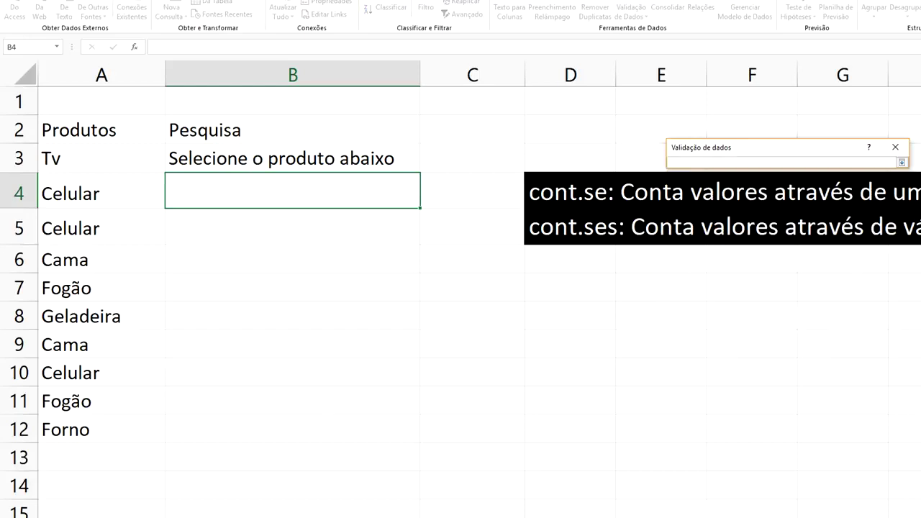
{"action": "key", "text": "ctrl+Page_Down"}
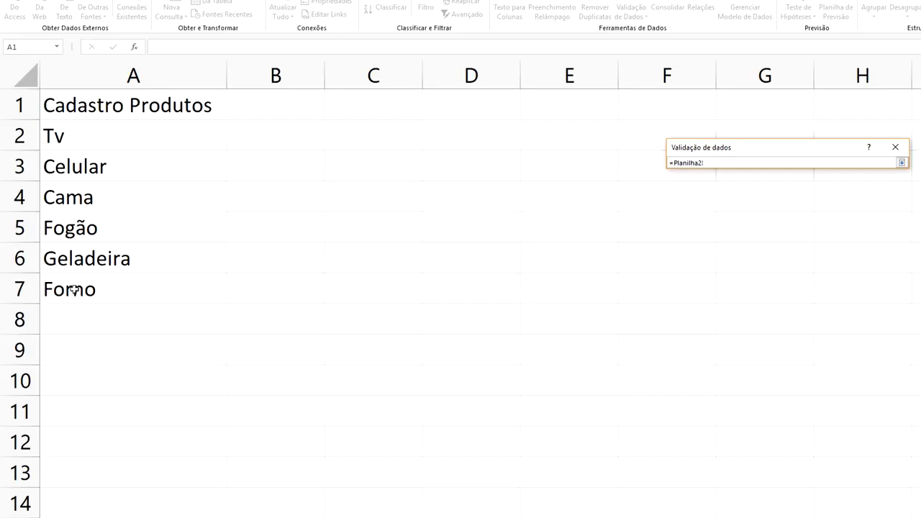
{"action": "left_click_drag", "start_coordinate": [62, 136], "coordinate": [87, 287]}
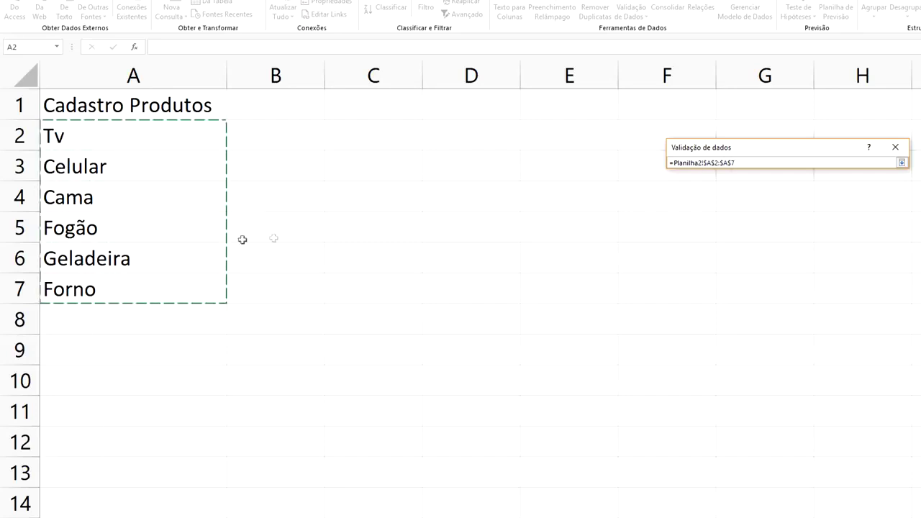
{"action": "left_click", "coordinate": [902, 163]}
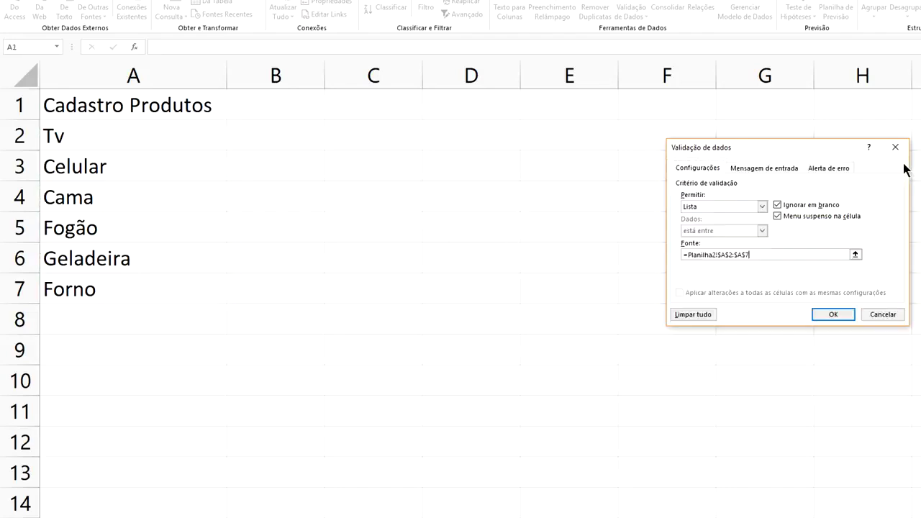
{"action": "left_click", "coordinate": [833, 315]}
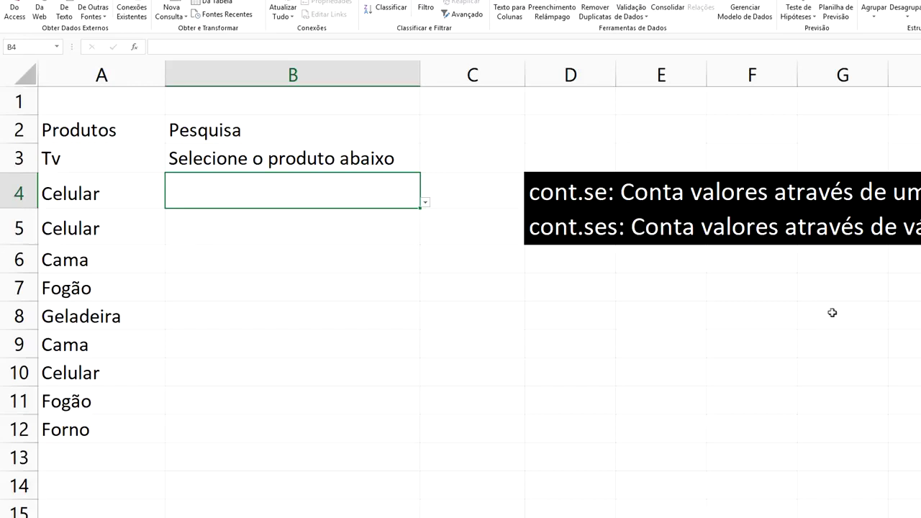
- Test the B4 dropdown by picking Geladeira, then settling on Tv
{"action": "left_click", "coordinate": [425, 203]}
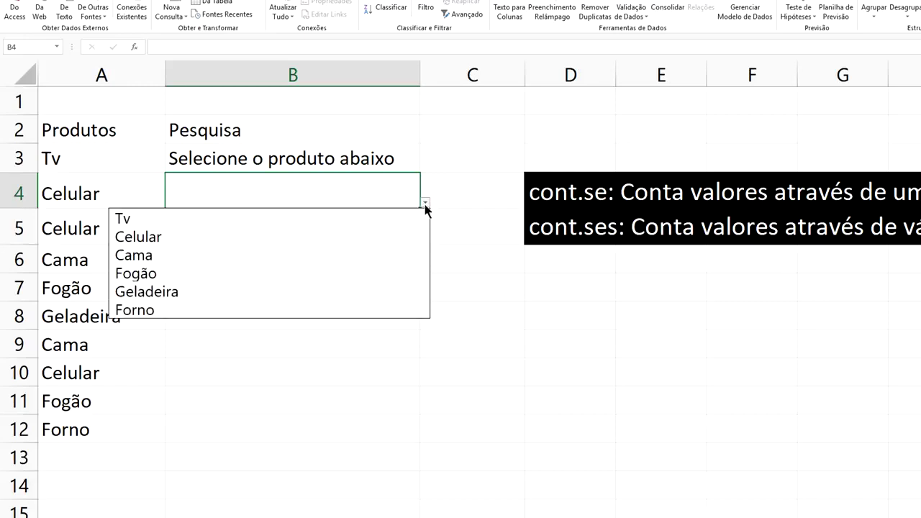
{"action": "left_click", "coordinate": [183, 295]}
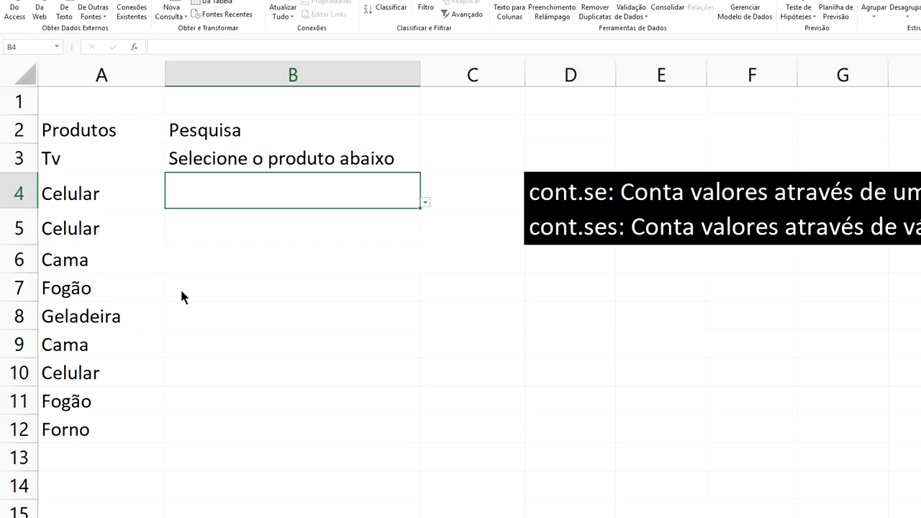
{"action": "left_click", "coordinate": [426, 203]}
{"action": "left_click", "coordinate": [190, 221]}
{"action": "left_click", "coordinate": [480, 145]}
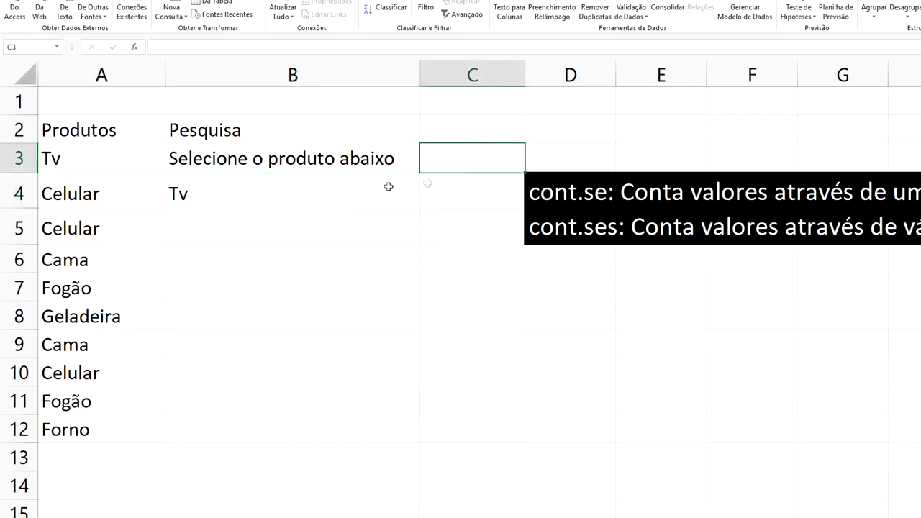
{"action": "left_click", "coordinate": [355, 195]}
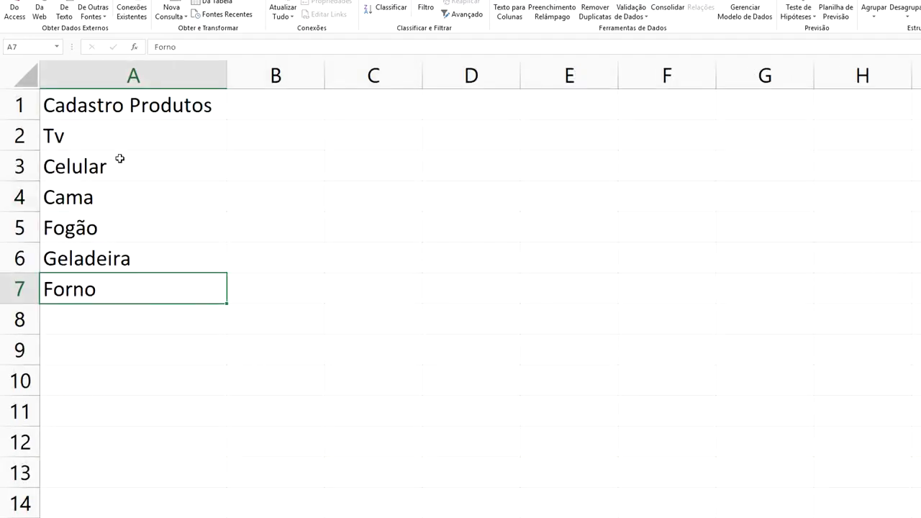
- Shift the products Tv–Forno down to A3:A8 and enter Selecione in A2
{"action": "left_click", "coordinate": [74, 135]}
{"action": "left_click_drag", "start_coordinate": [75, 135], "coordinate": [90, 280]}
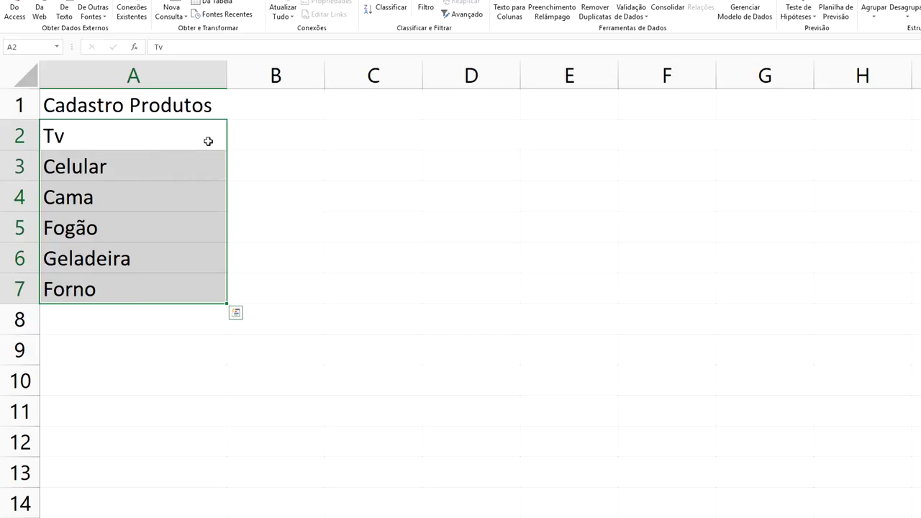
{"action": "left_click_drag", "start_coordinate": [227, 139], "coordinate": [222, 168]}
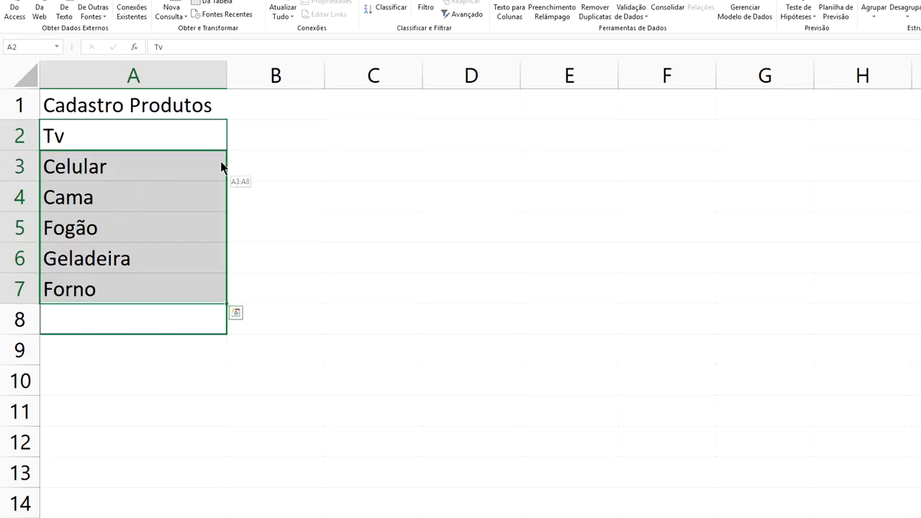
{"action": "left_click", "coordinate": [127, 131]}
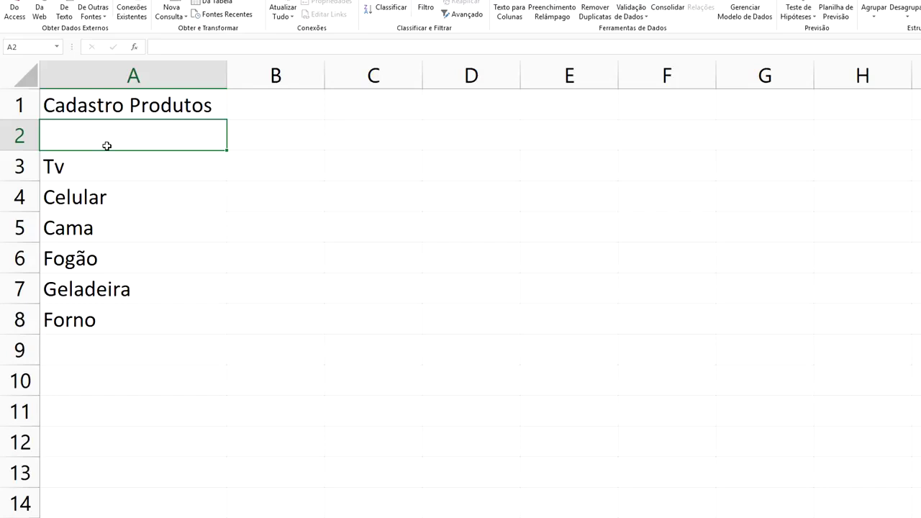
{"action": "type", "text": "Selecione"}
{"action": "left_click", "coordinate": [171, 204]}
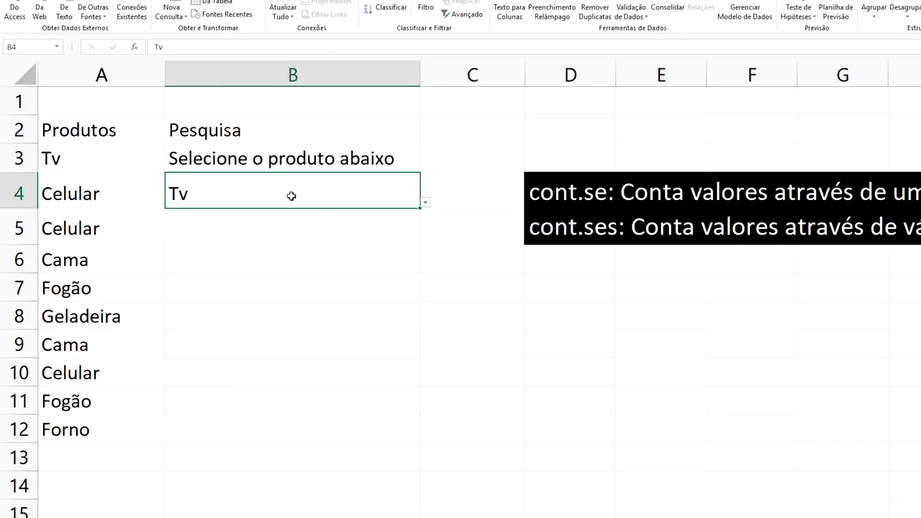
- Clear B4 and change its list source to =Planilha2!$A$2:$A$8 so Selecione is included
{"action": "key", "text": "Delete"}
{"action": "left_click", "coordinate": [631, 11]}
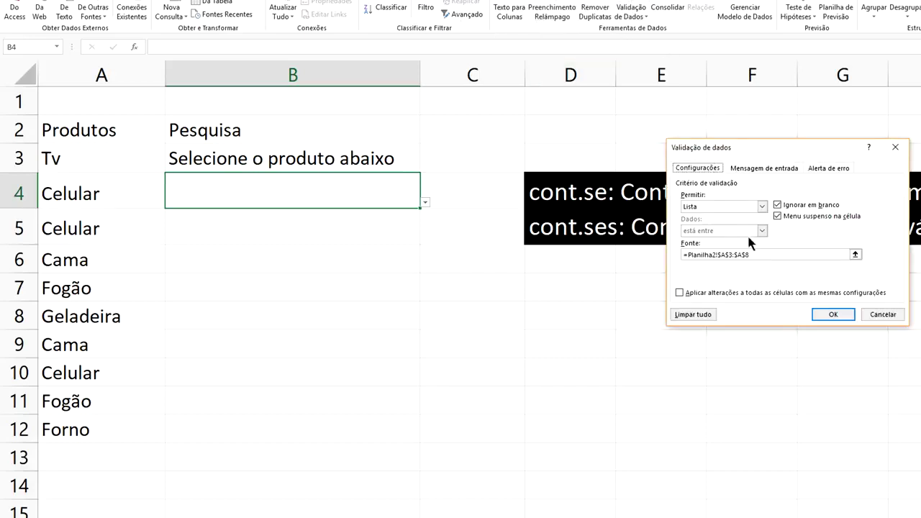
{"action": "left_click", "coordinate": [855, 255]}
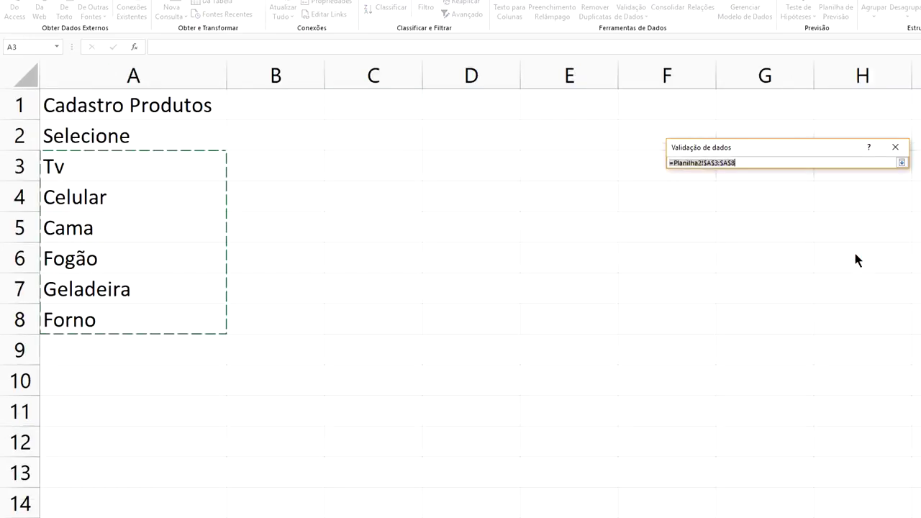
{"action": "left_click_drag", "start_coordinate": [108, 137], "coordinate": [117, 316]}
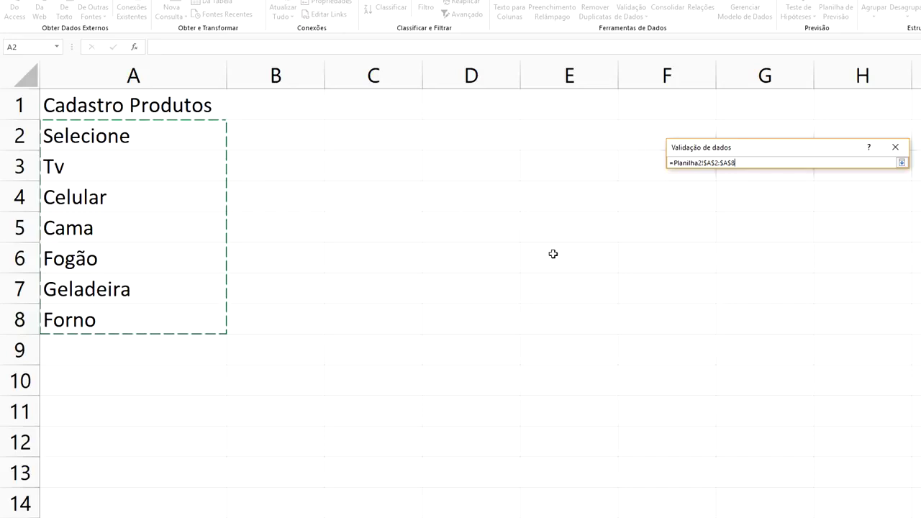
{"action": "left_click", "coordinate": [902, 161]}
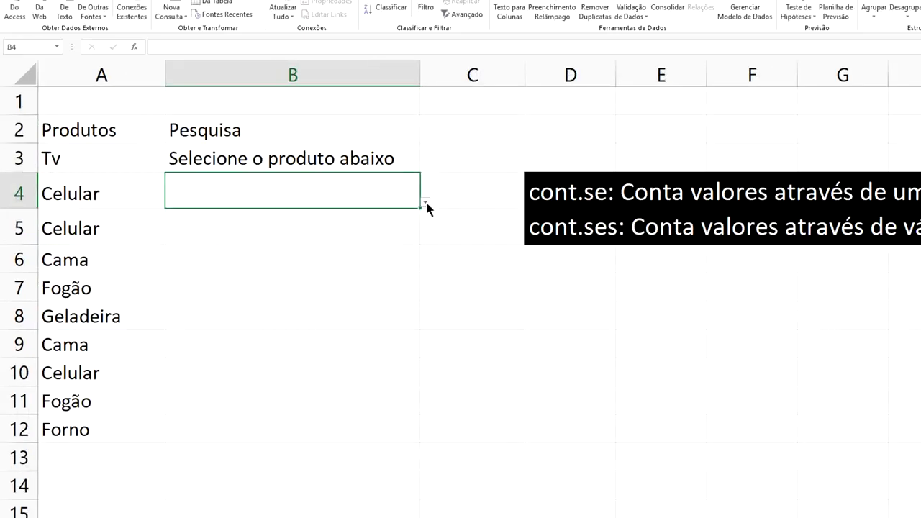
- Pick Celular from B4's product dropdown, then reset B4 to Selecione
{"action": "left_click", "coordinate": [425, 204]}
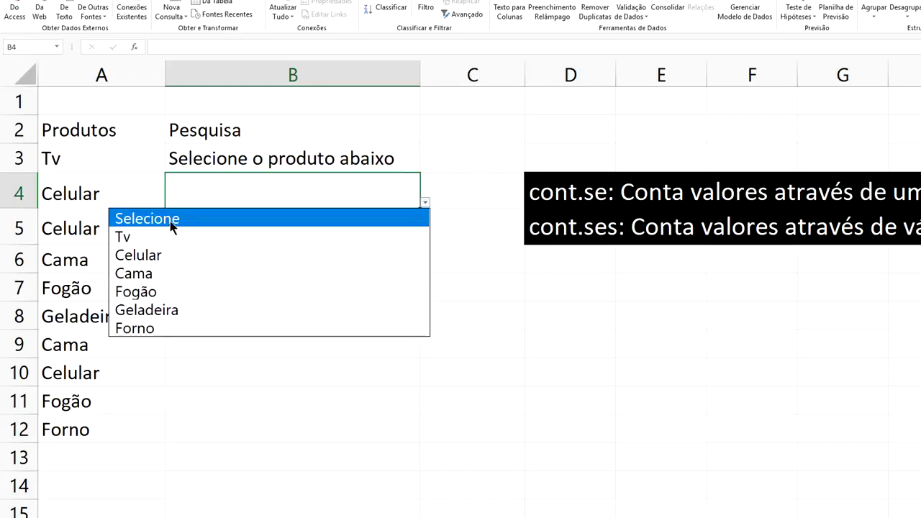
{"action": "left_click", "coordinate": [162, 253]}
{"action": "left_click", "coordinate": [489, 152]}
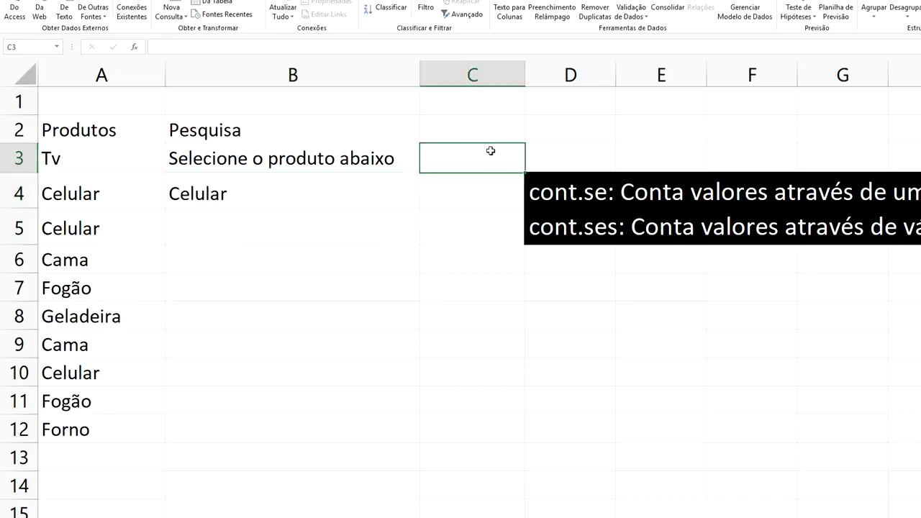
{"action": "left_click", "coordinate": [279, 190]}
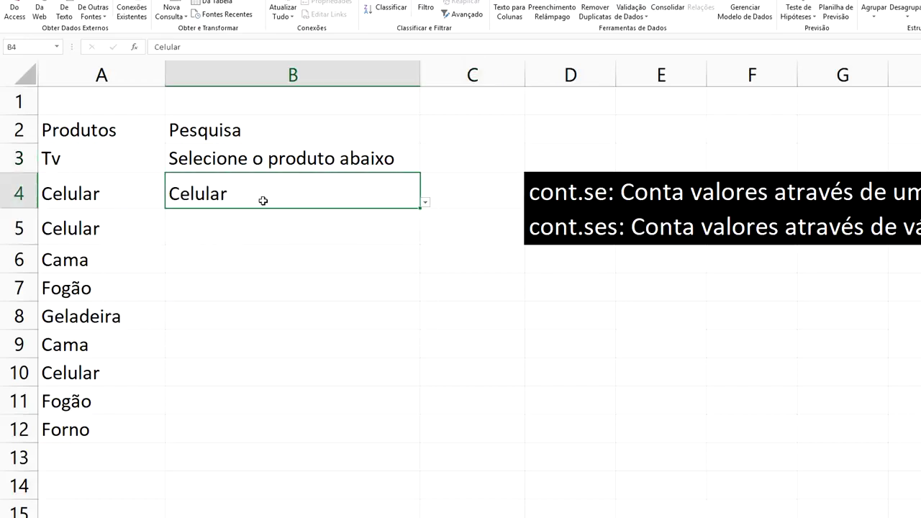
{"action": "left_click", "coordinate": [426, 203]}
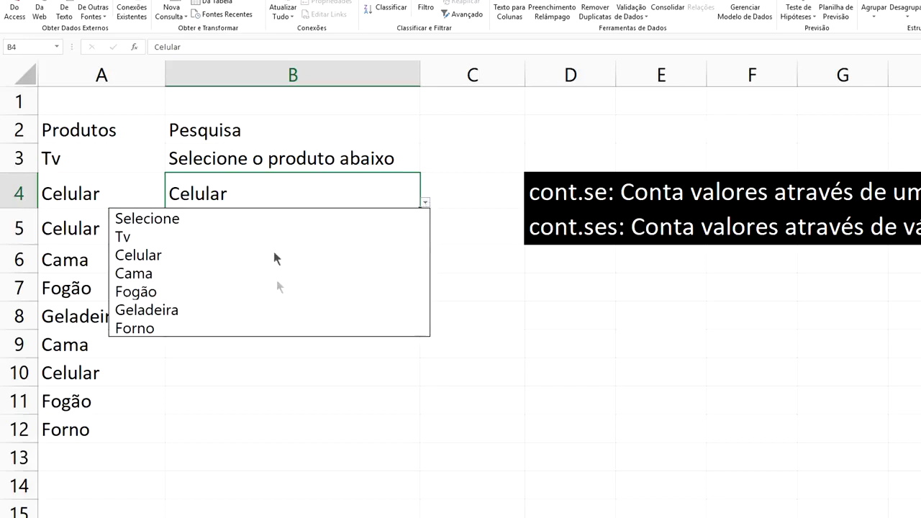
{"action": "left_click", "coordinate": [221, 227]}
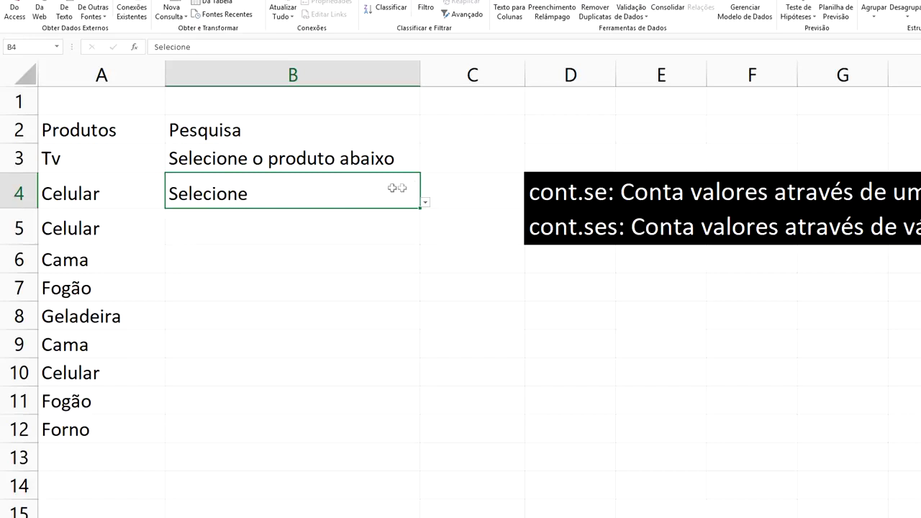
- Try entering free text 'Sele' in B4 and cancel the validation error
{"action": "left_click", "coordinate": [481, 175]}
{"action": "left_click", "coordinate": [350, 268]}
{"action": "left_click", "coordinate": [353, 205]}
{"action": "left_click", "coordinate": [425, 205]}
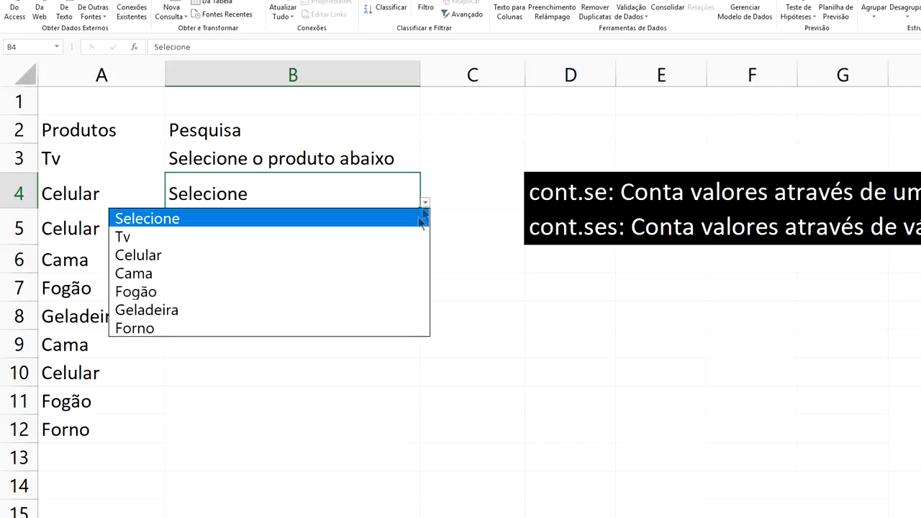
{"action": "left_click", "coordinate": [465, 144]}
{"action": "left_click", "coordinate": [464, 157]}
{"action": "left_click", "coordinate": [350, 191]}
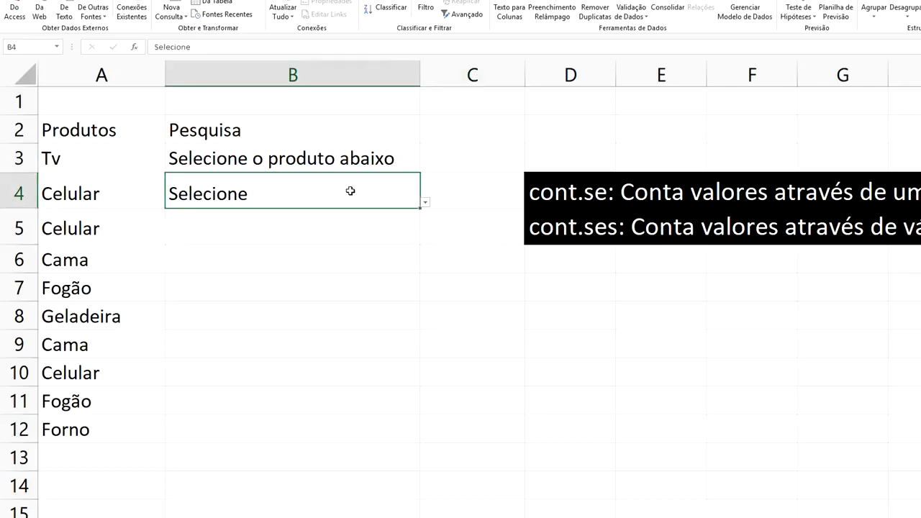
{"action": "type", "text": "Sele"}
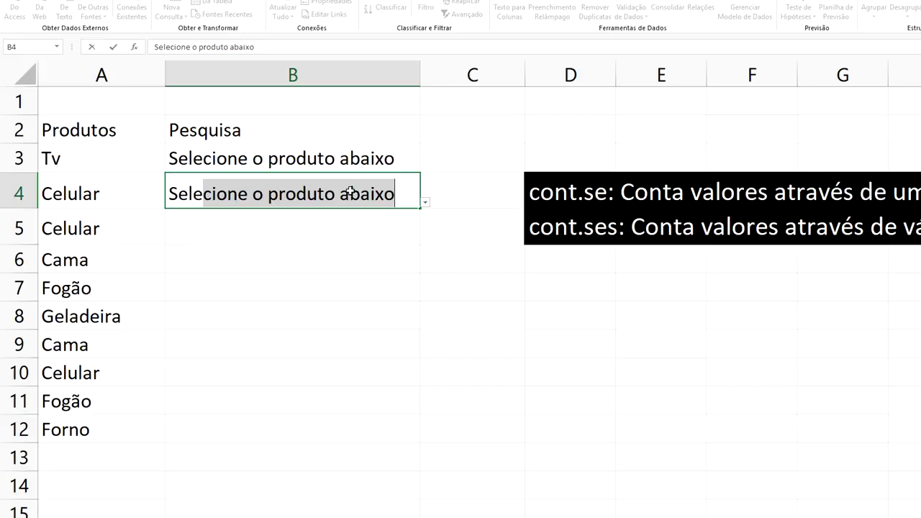
{"action": "key", "text": "Return"}
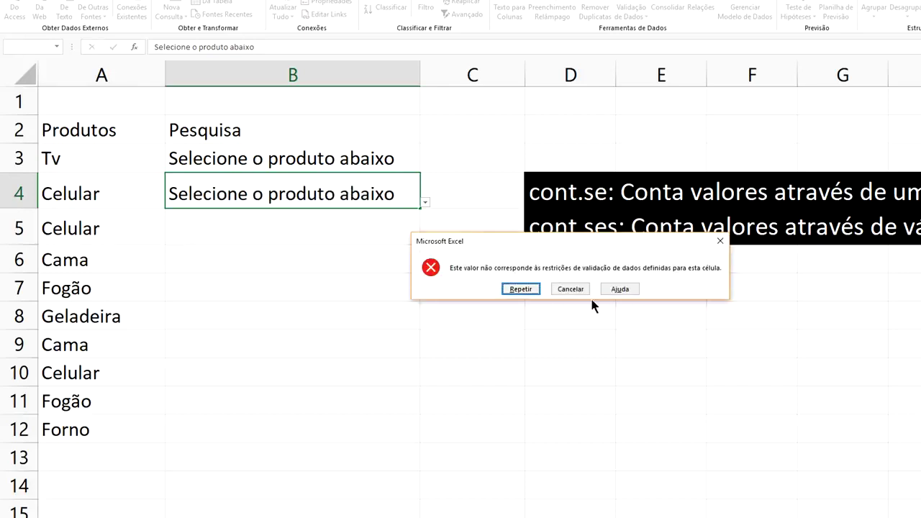
{"action": "left_click", "coordinate": [584, 289]}
- Choose Geladeira from B4's product dropdown
{"action": "left_click", "coordinate": [363, 266]}
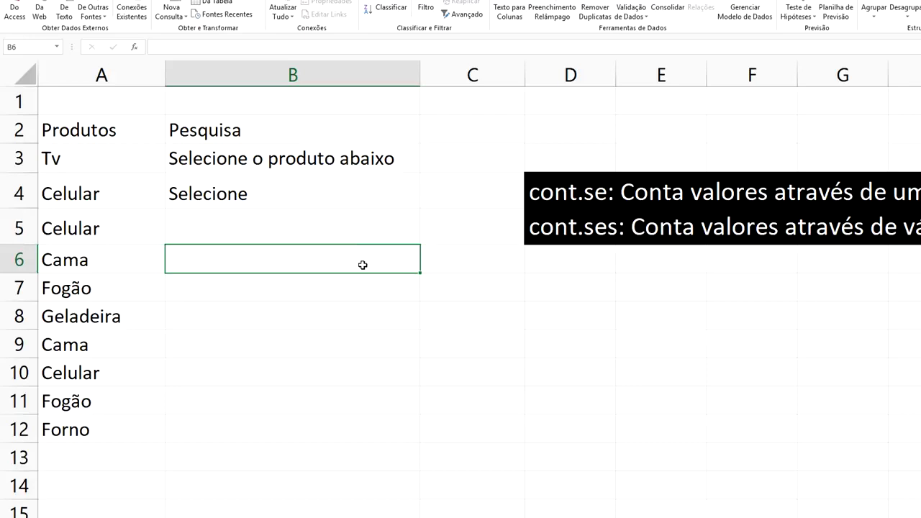
{"action": "left_click", "coordinate": [394, 334]}
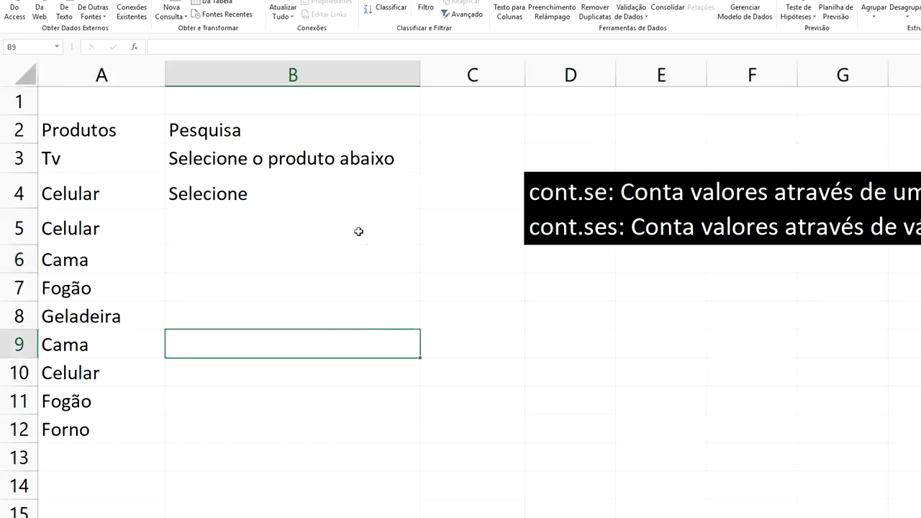
{"action": "left_click", "coordinate": [332, 193]}
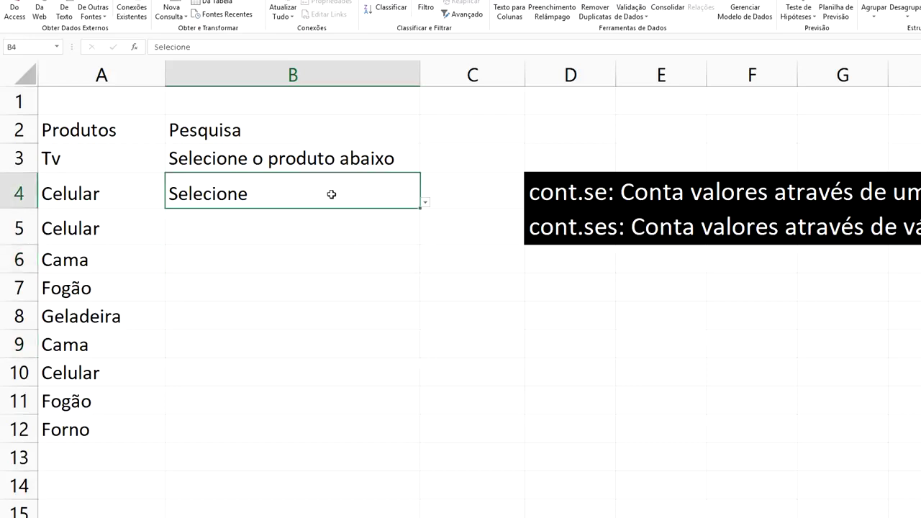
{"action": "left_click", "coordinate": [439, 281]}
{"action": "left_click", "coordinate": [346, 261]}
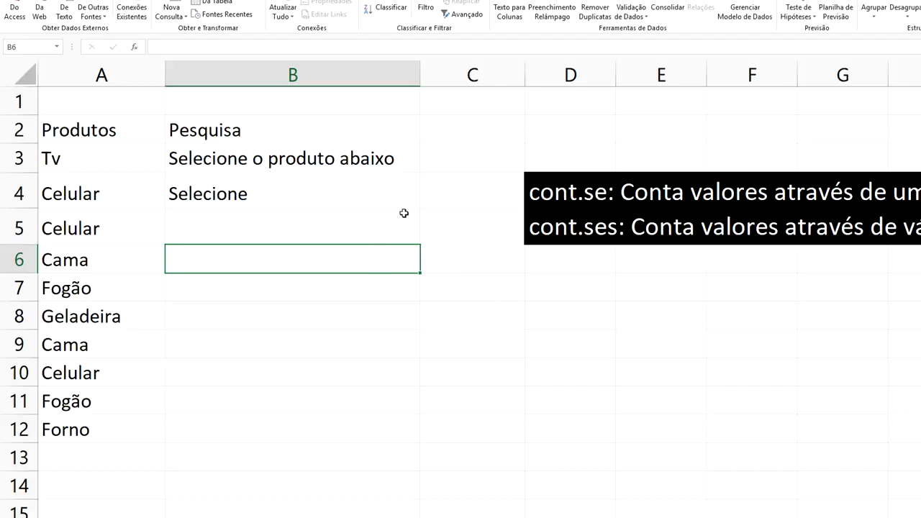
{"action": "left_click", "coordinate": [359, 192]}
{"action": "left_click", "coordinate": [424, 205]}
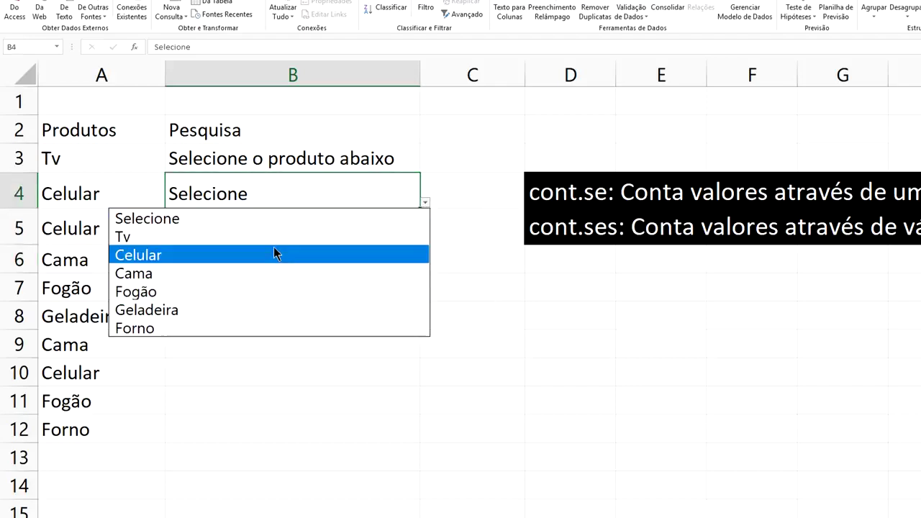
{"action": "left_click", "coordinate": [275, 308]}
{"action": "left_click", "coordinate": [497, 304]}
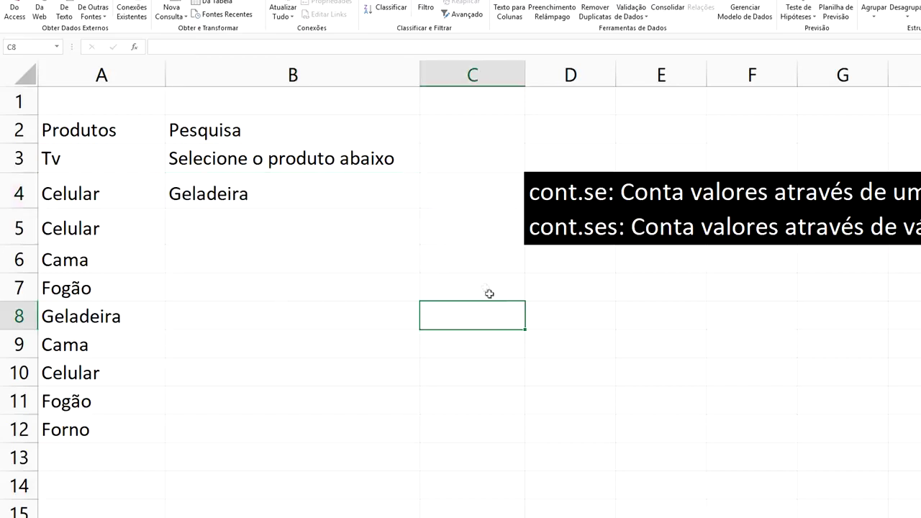
{"action": "left_click", "coordinate": [449, 219]}
{"action": "left_click", "coordinate": [370, 199]}
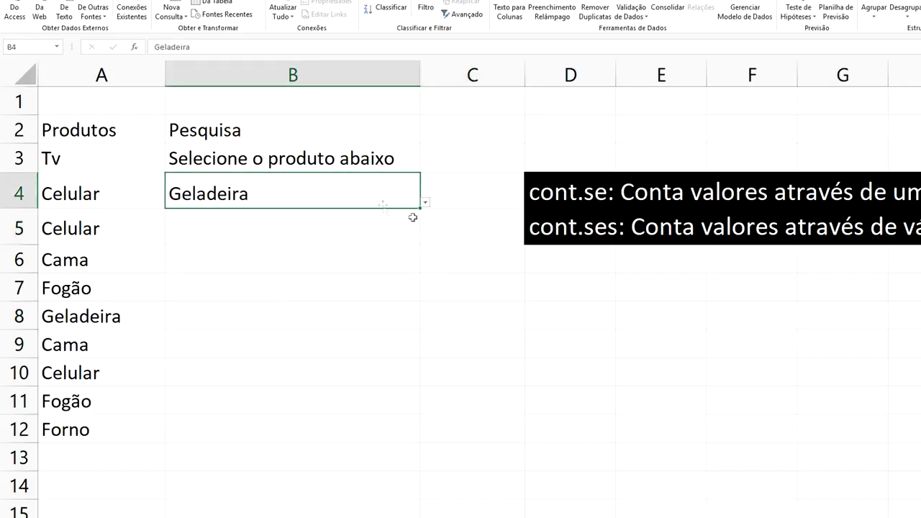
{"action": "right_click", "coordinate": [335, 195]}
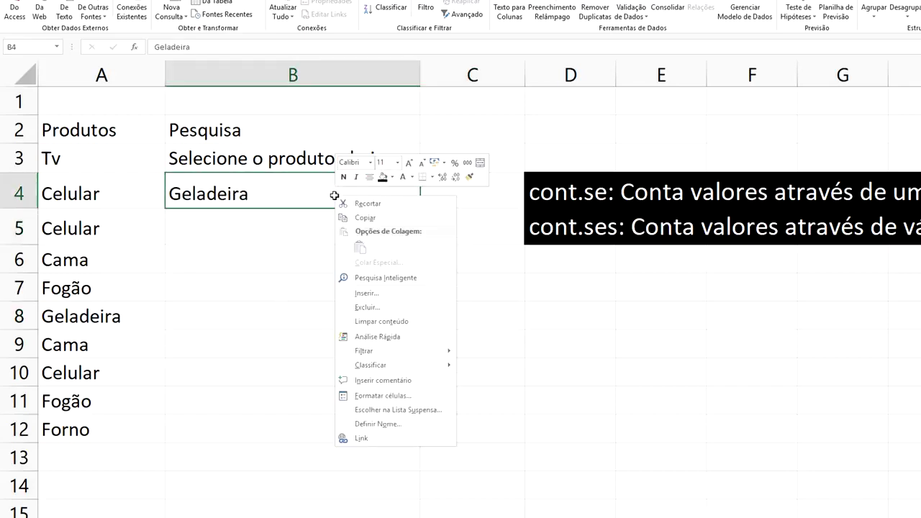
- Delete cell B4, shifting the cells below up
{"action": "left_click", "coordinate": [389, 307]}
{"action": "left_click", "coordinate": [385, 336]}
{"action": "key", "text": "Delete"}
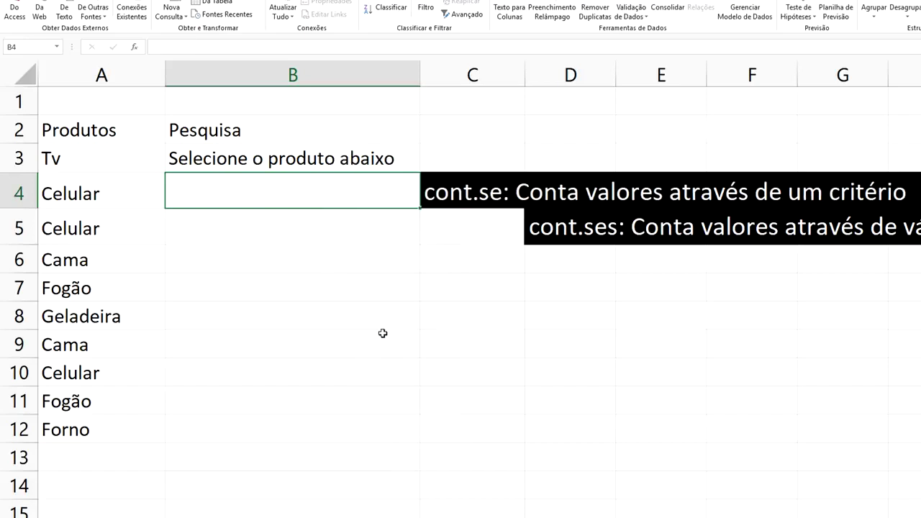
{"action": "key", "text": "ctrl+z"}
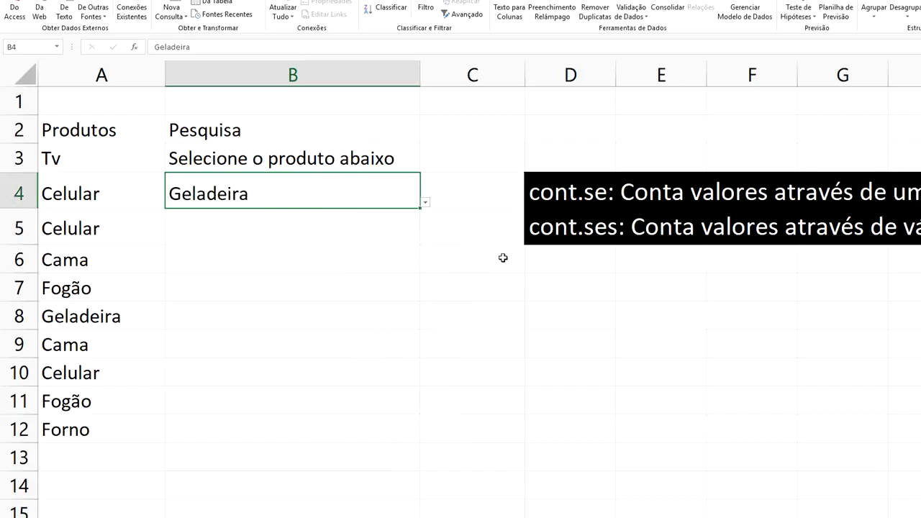
{"action": "right_click", "coordinate": [344, 194]}
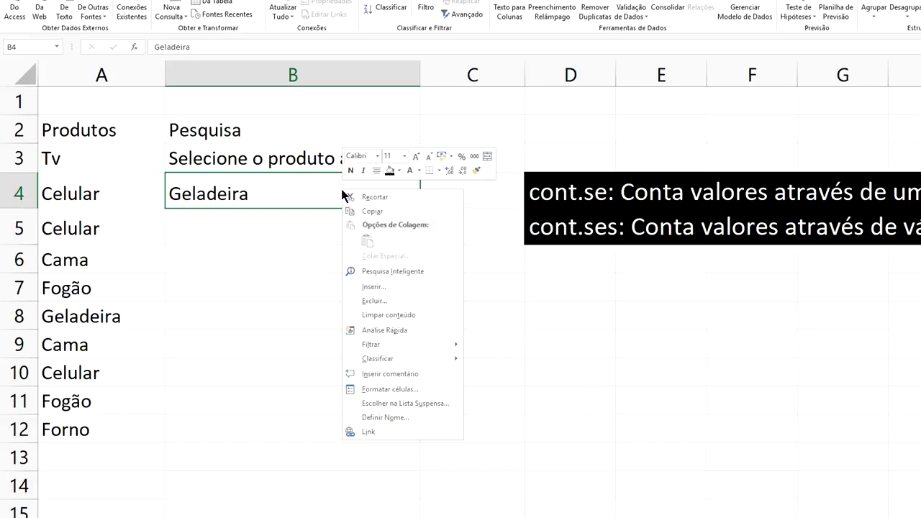
{"action": "left_click", "coordinate": [386, 300]}
{"action": "left_click", "coordinate": [389, 288]}
{"action": "left_click", "coordinate": [374, 329]}
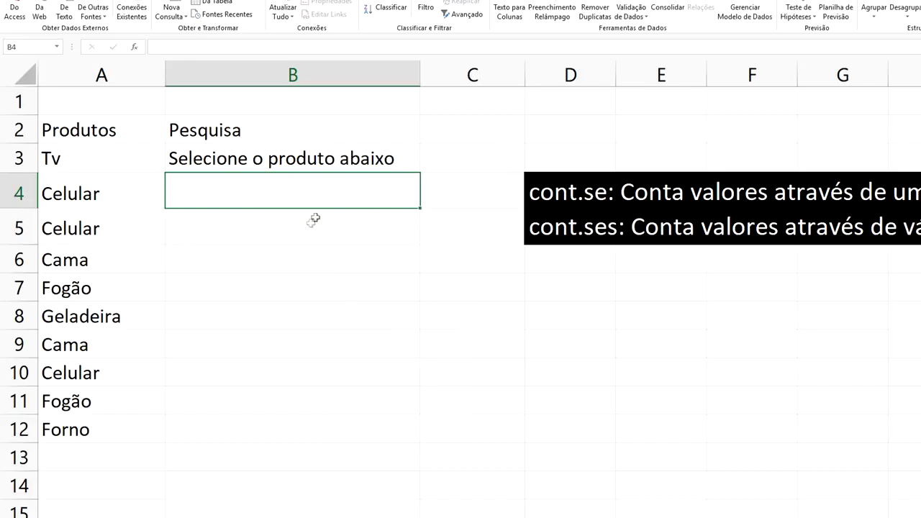
- Enter Selecione in B4 and bring up its Data Validation settings
{"action": "type", "text": "Sel"}
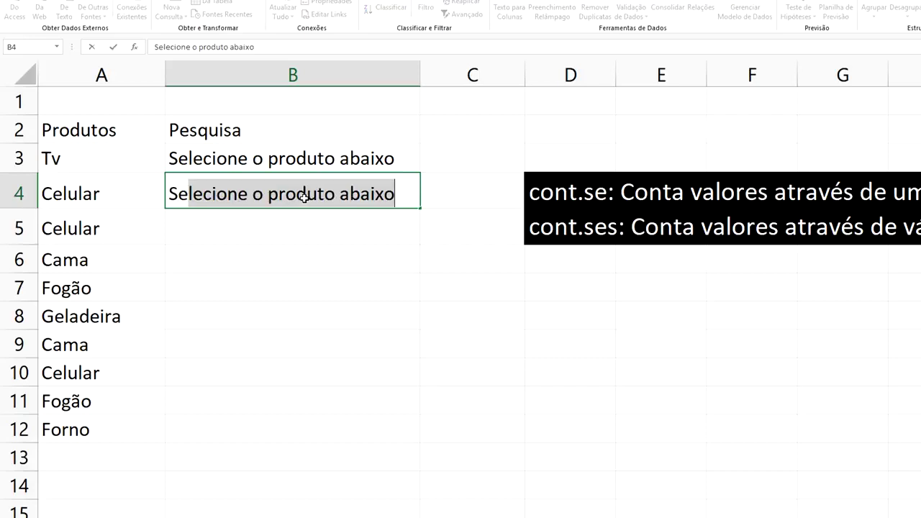
{"action": "type", "text": "e"}
{"action": "type", "text": "cione"}
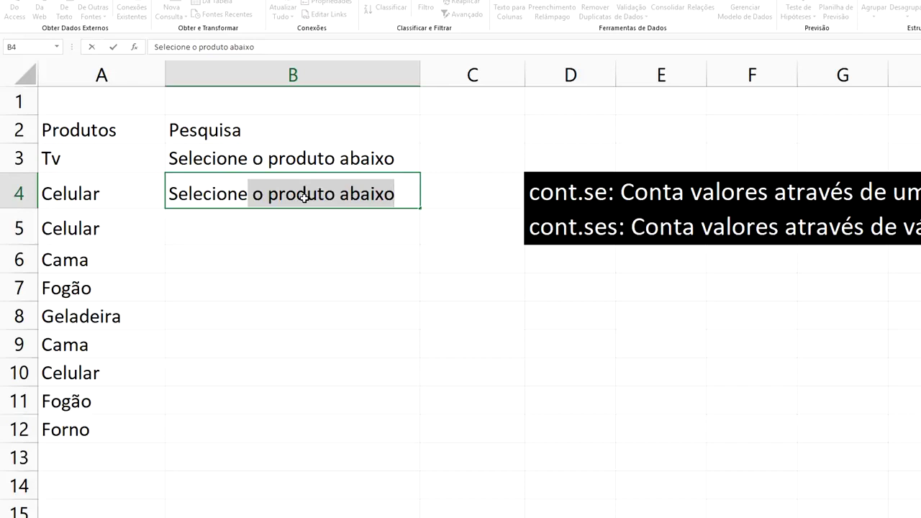
{"action": "key", "text": "BackSpace"}
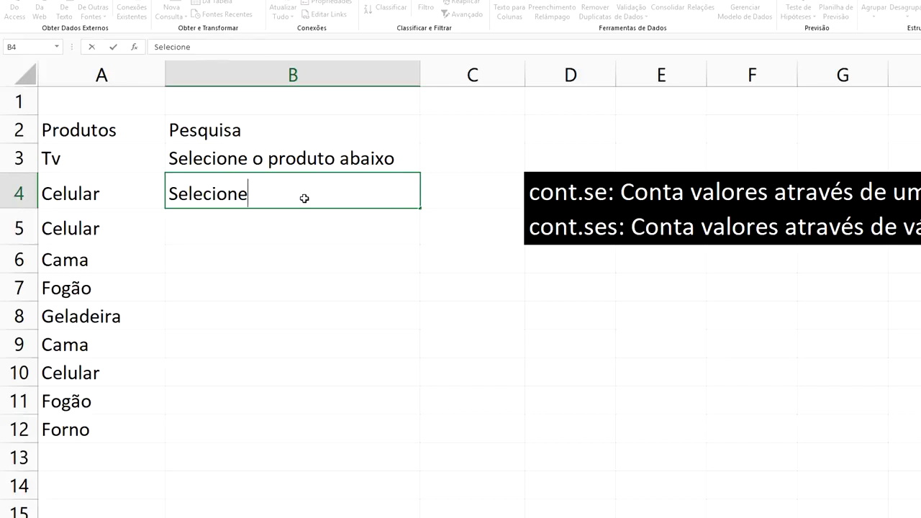
{"action": "left_click", "coordinate": [331, 228]}
{"action": "left_click", "coordinate": [320, 194]}
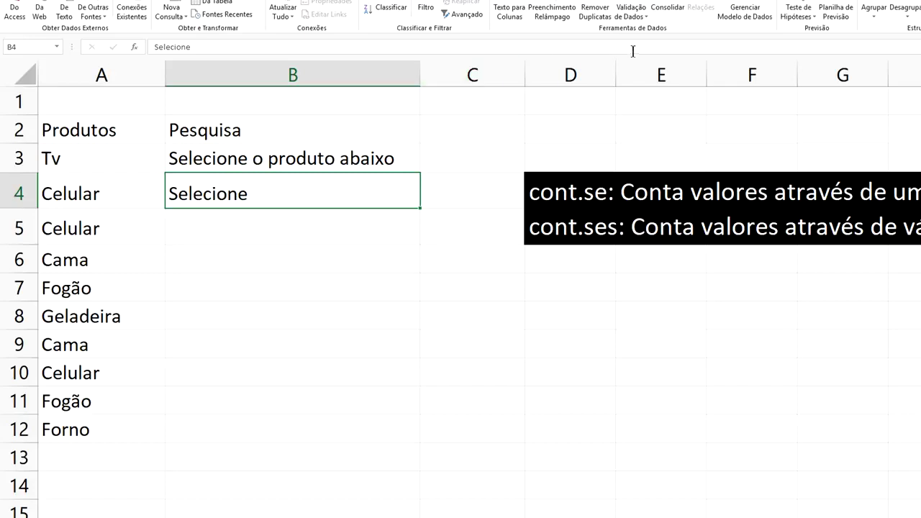
{"action": "left_click", "coordinate": [638, 11]}
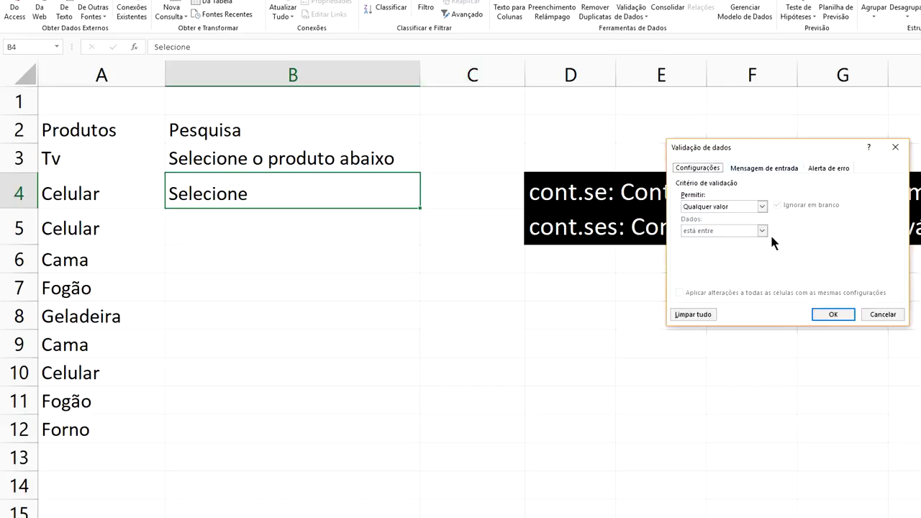
- Restrict B4 to a list sourced from =Planilha2!$A$3:$A$8 (Tv through Forno)
{"action": "left_click", "coordinate": [761, 207]}
{"action": "left_click", "coordinate": [717, 240]}
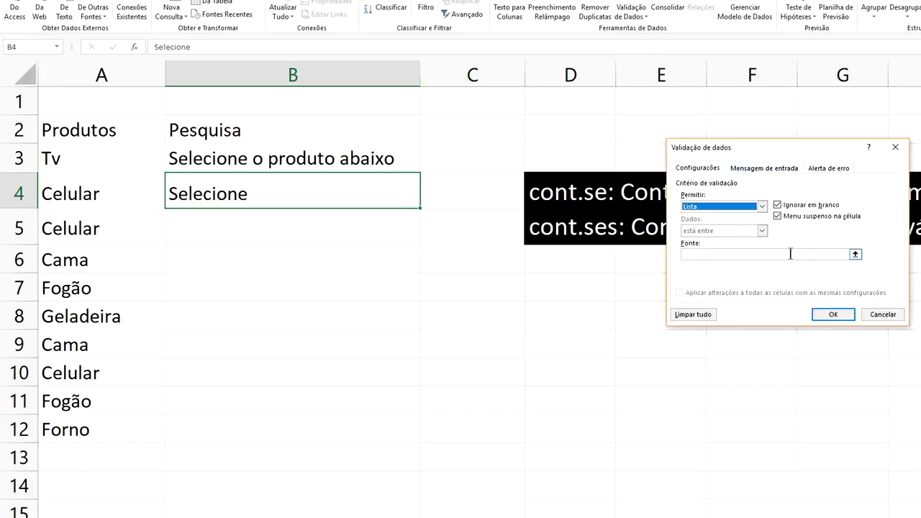
{"action": "left_click", "coordinate": [856, 256]}
{"action": "key", "text": "ctrl+Page_Down"}
{"action": "left_click", "coordinate": [73, 164]}
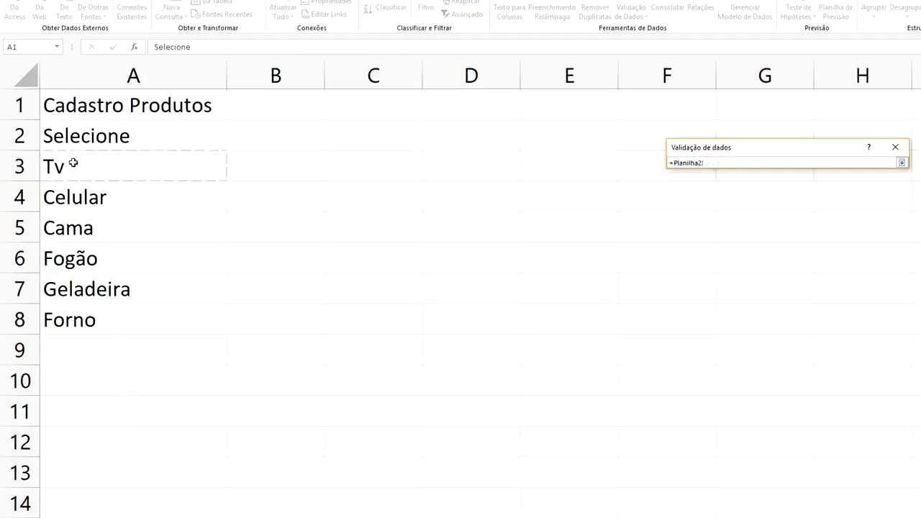
{"action": "left_click_drag", "start_coordinate": [73, 164], "coordinate": [95, 315]}
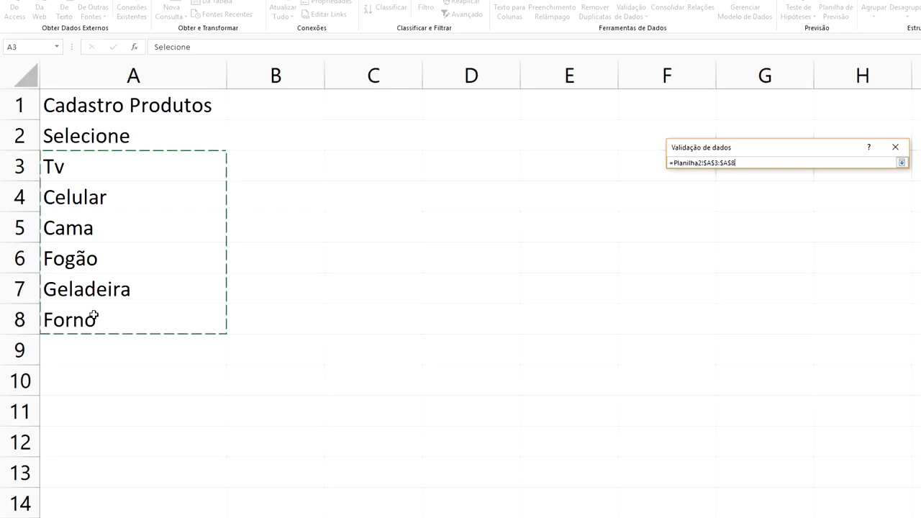
{"action": "left_click", "coordinate": [901, 163]}
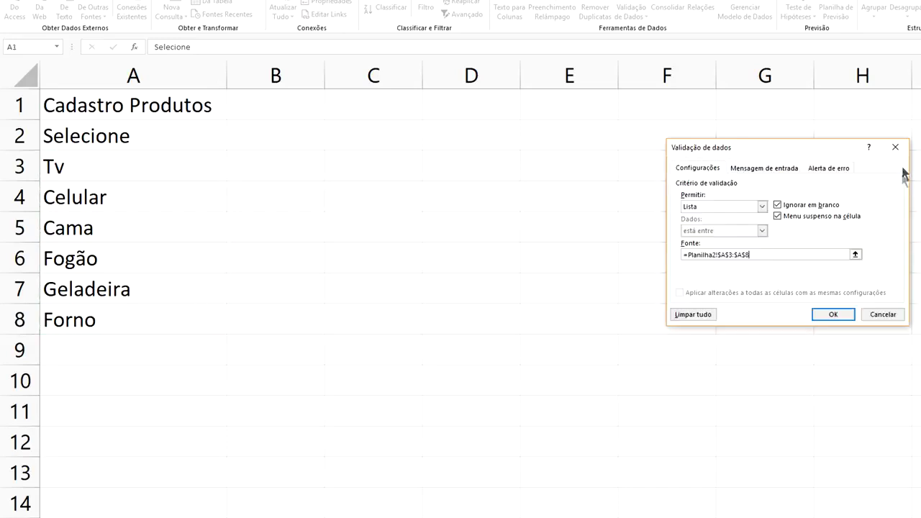
{"action": "left_click", "coordinate": [832, 315]}
{"action": "left_click", "coordinate": [531, 285]}
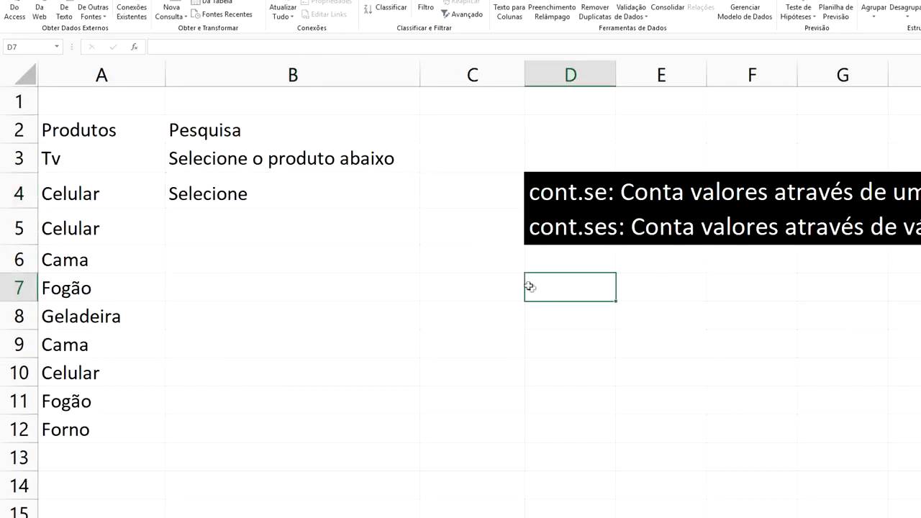
- Choose Cama from B4's product dropdown
{"action": "left_click", "coordinate": [359, 206]}
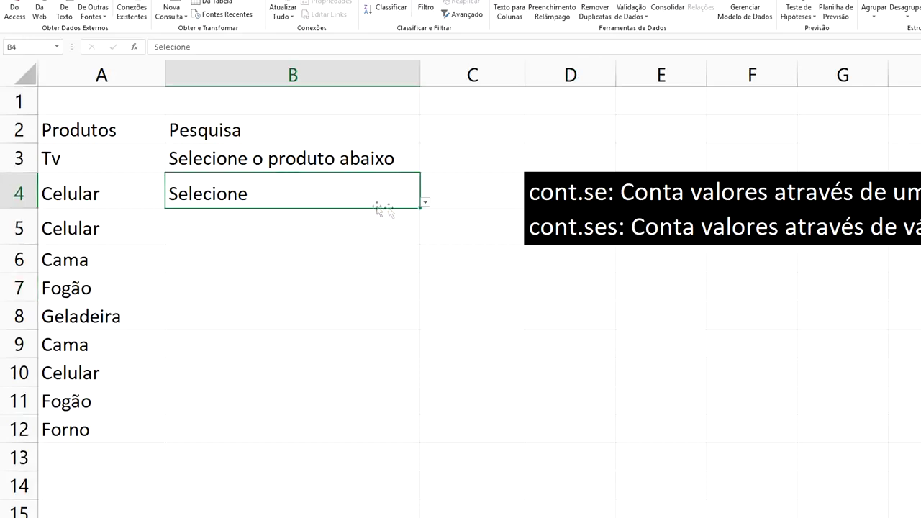
{"action": "left_click", "coordinate": [426, 203]}
{"action": "left_click", "coordinate": [277, 253]}
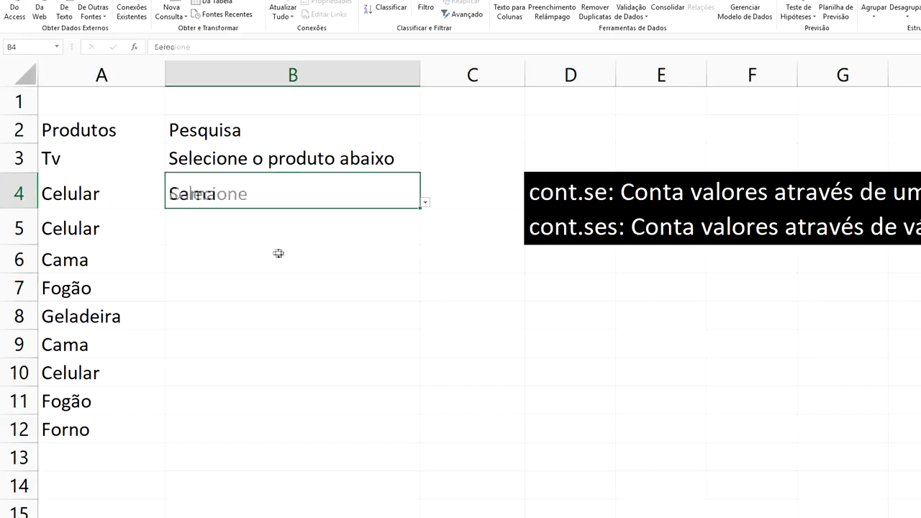
{"action": "left_click", "coordinate": [428, 277]}
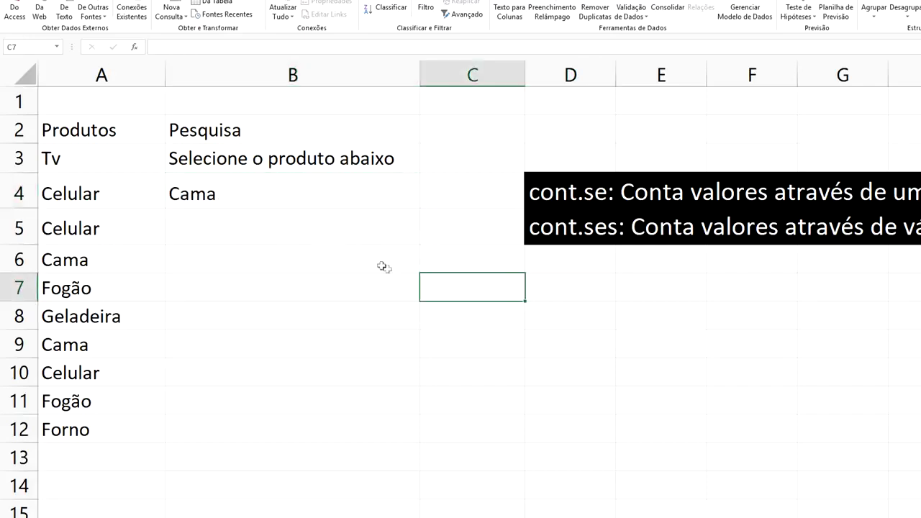
- Label B5 'Quantidade de Produto Abaixo' and widen column B to fit it
{"action": "left_click", "coordinate": [231, 230]}
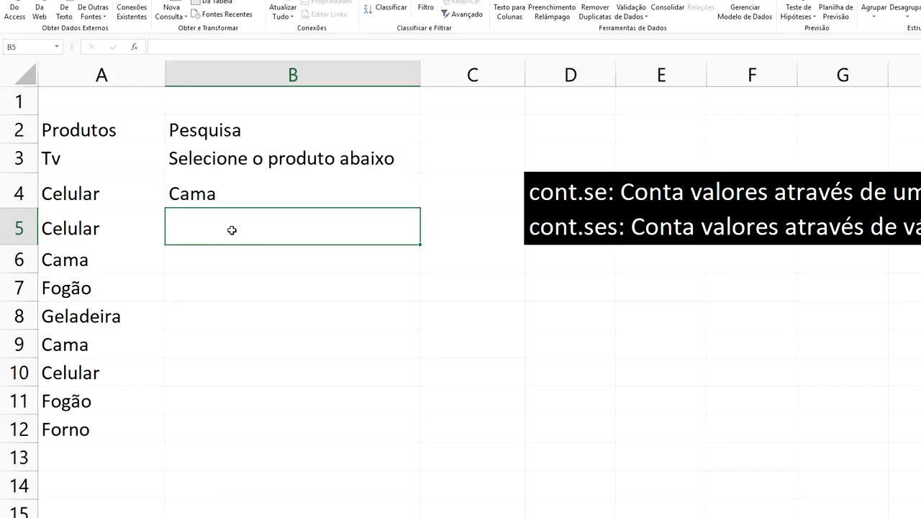
{"action": "type", "text": "Quantid"}
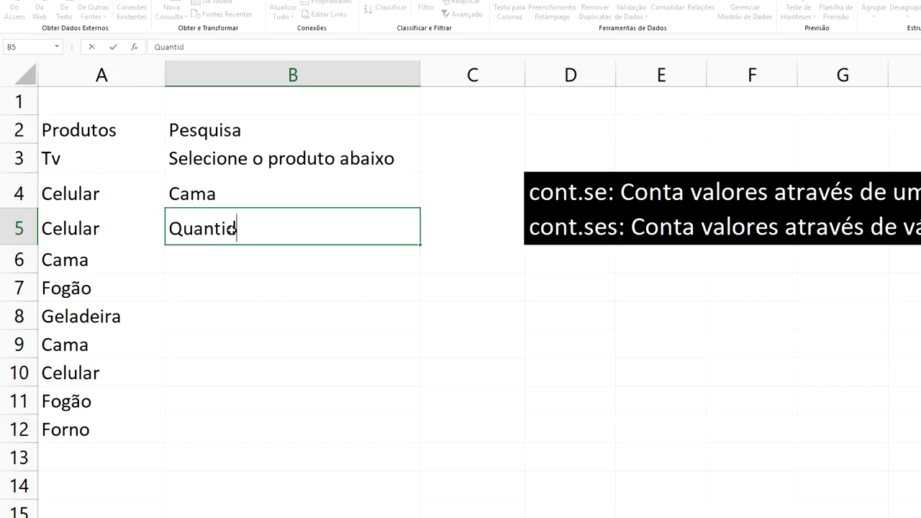
{"action": "type", "text": "ade de "}
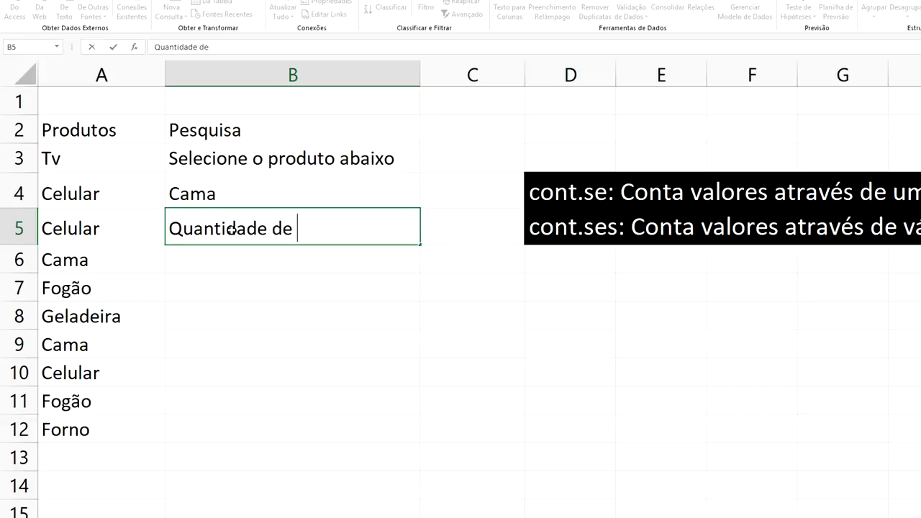
{"action": "type", "text": "Produto"}
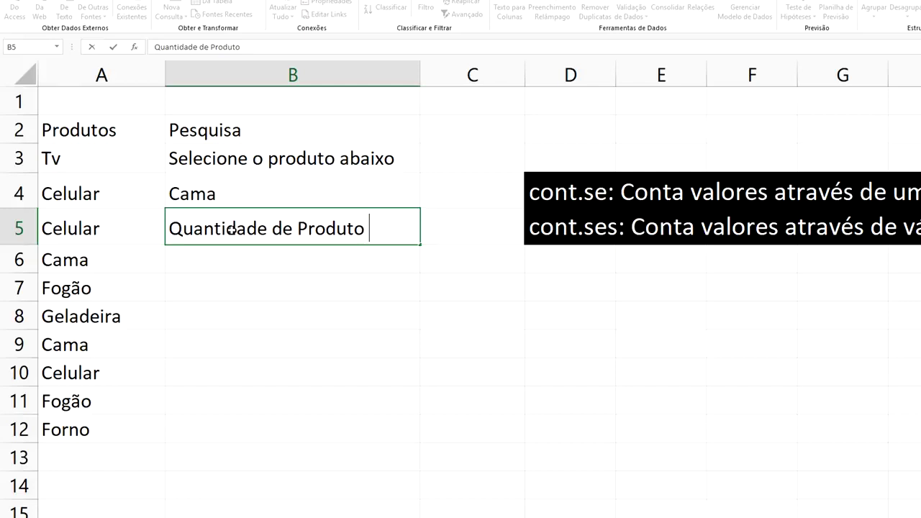
{"action": "type", "text": "Aba"}
{"action": "type", "text": "ixo"}
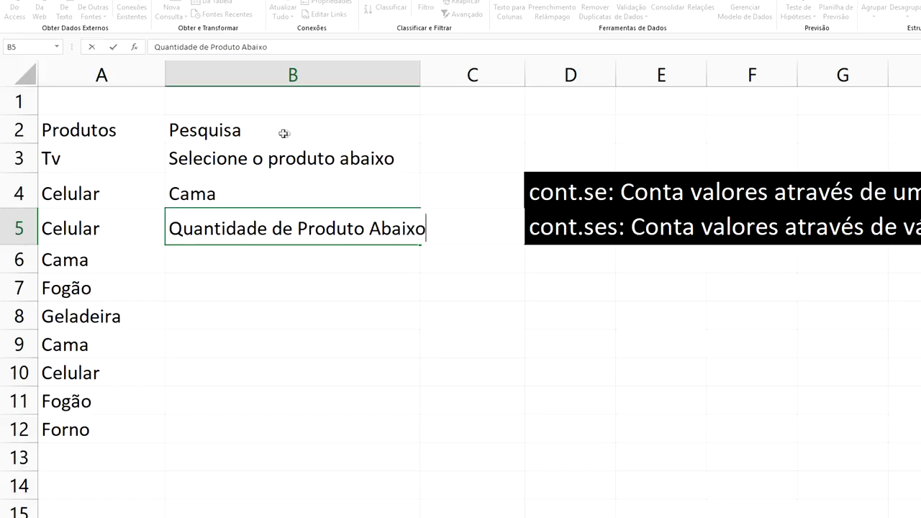
{"action": "left_click", "coordinate": [419, 74]}
{"action": "left_click_drag", "start_coordinate": [422, 71], "coordinate": [452, 140]}
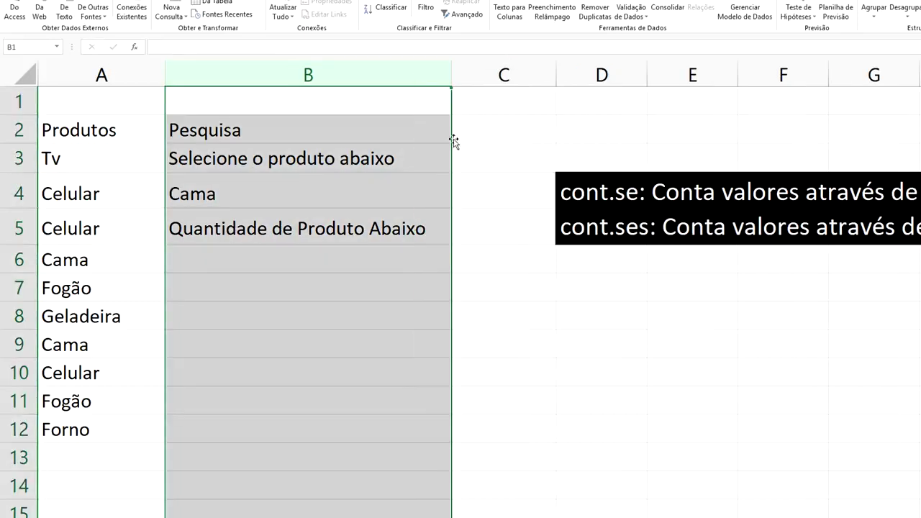
{"action": "left_click", "coordinate": [454, 139]}
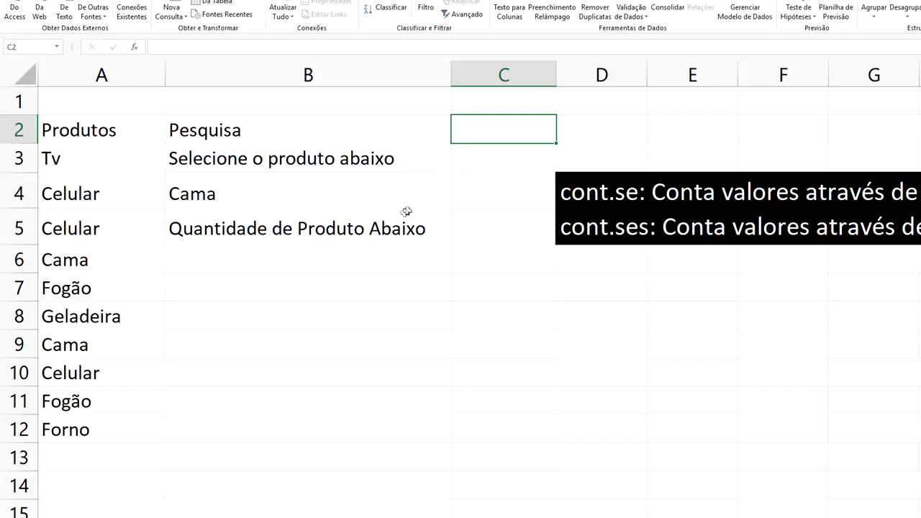
- Enter =CONT.SE(A3:A12;B4) in B6, counting B4's product and returning 2 for Cama
{"action": "left_click", "coordinate": [340, 264]}
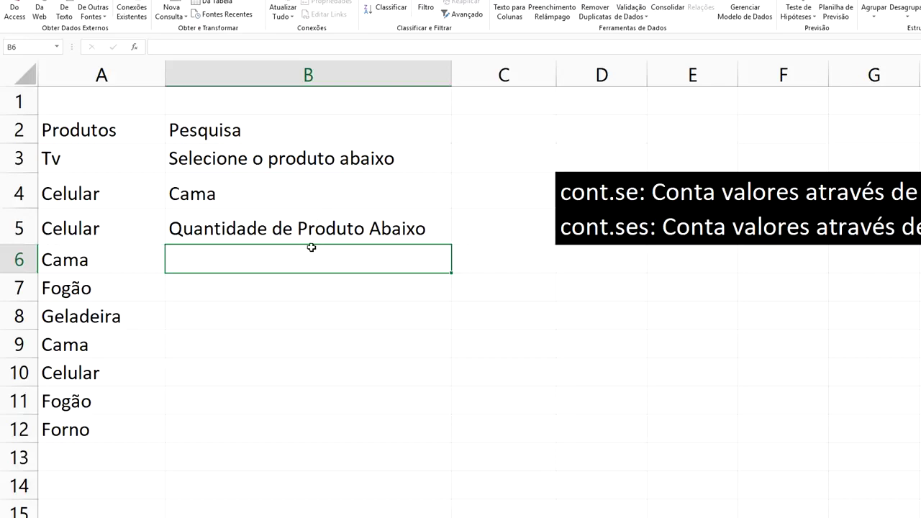
{"action": "type", "text": "="}
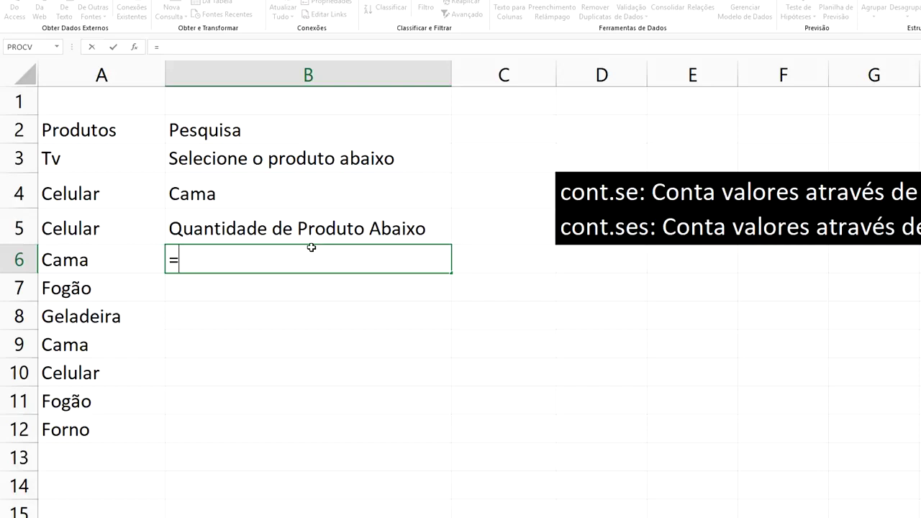
{"action": "type", "text": "cont"}
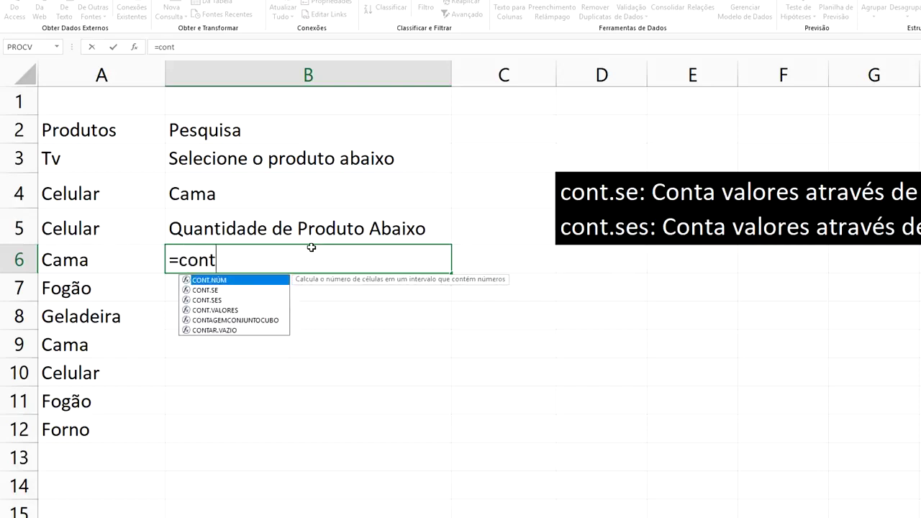
{"action": "type", "text": ".se"}
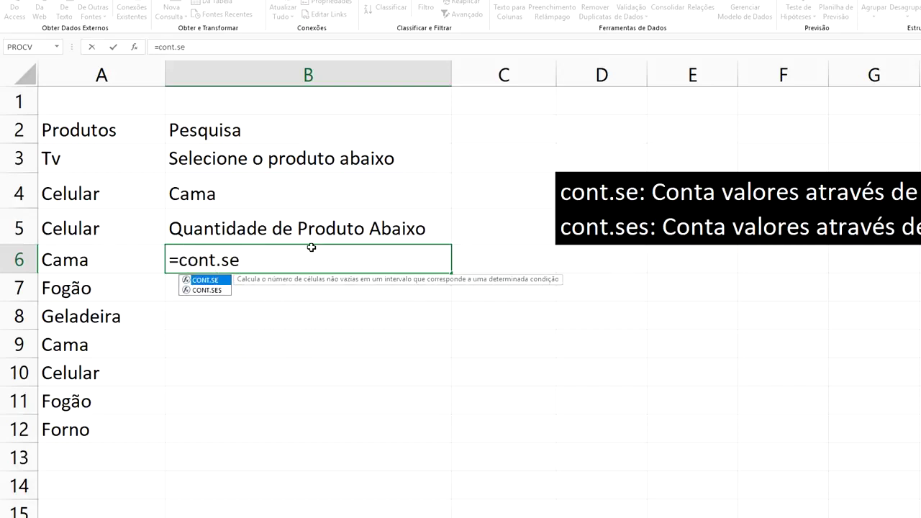
{"action": "type", "text": "("}
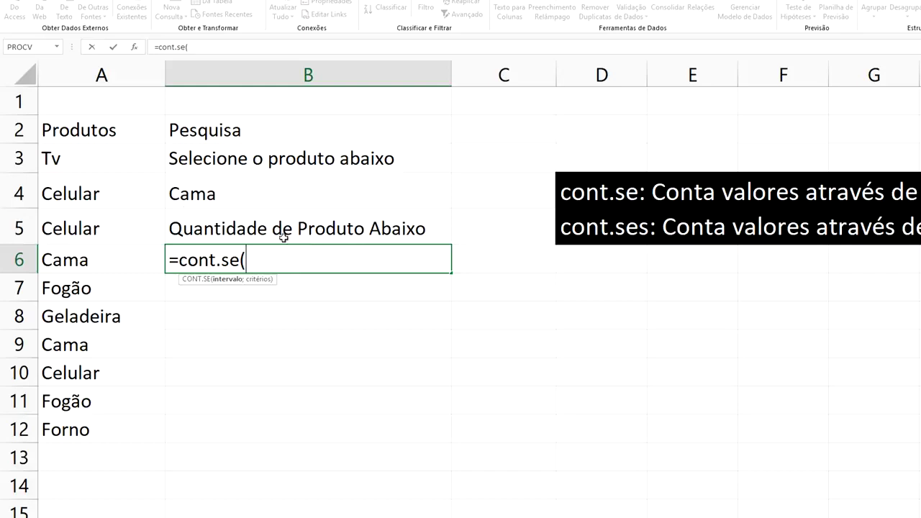
{"action": "left_click", "coordinate": [76, 158]}
{"action": "left_click_drag", "start_coordinate": [76, 157], "coordinate": [91, 430]}
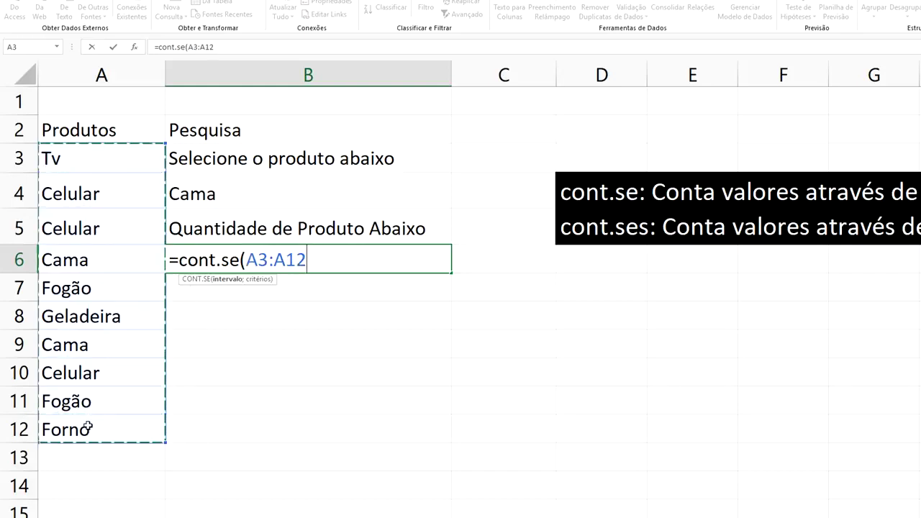
{"action": "type", "text": ";"}
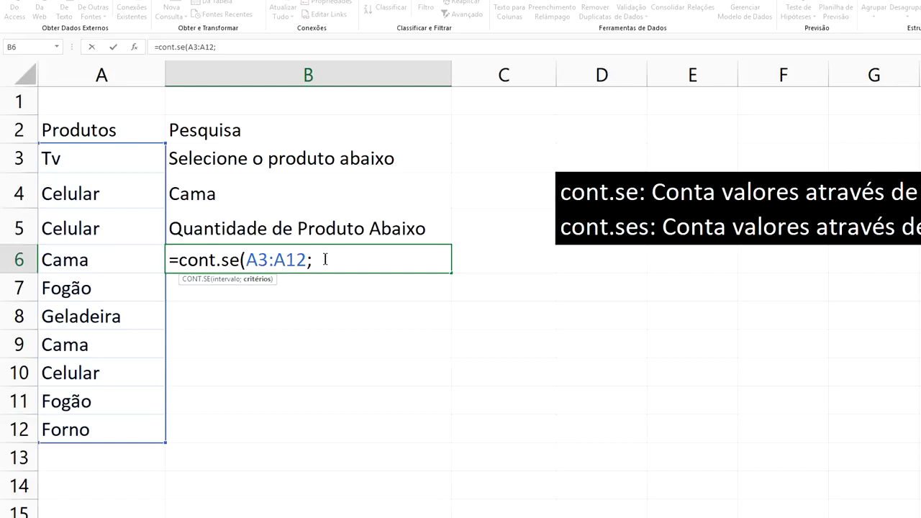
{"action": "left_click", "coordinate": [294, 191]}
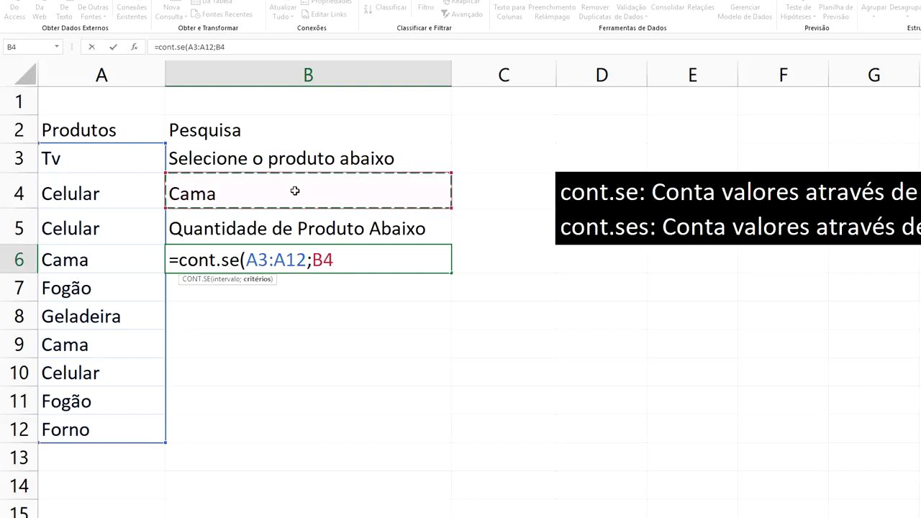
{"action": "type", "text": ")"}
{"action": "key", "text": "Return"}
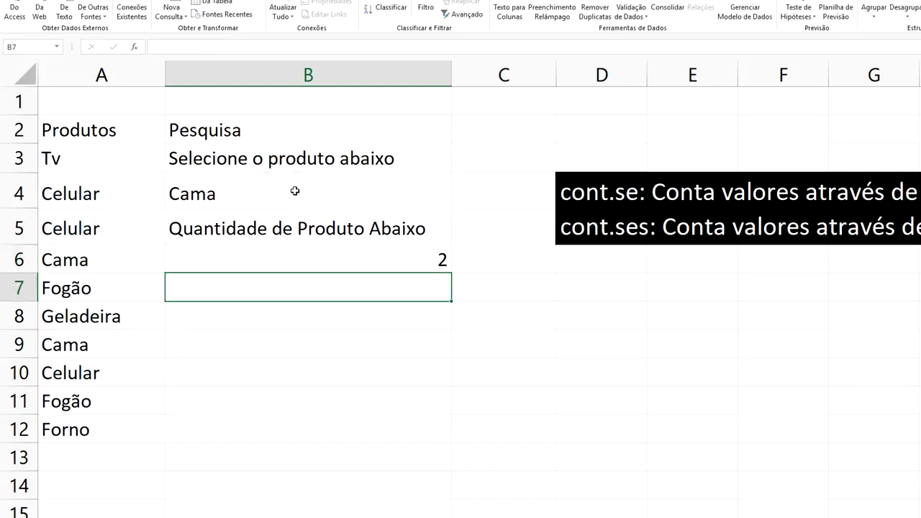
- Switch B4's product through Fogão and Celular, ending on Tv with a count of 1
{"action": "left_click", "coordinate": [294, 191]}
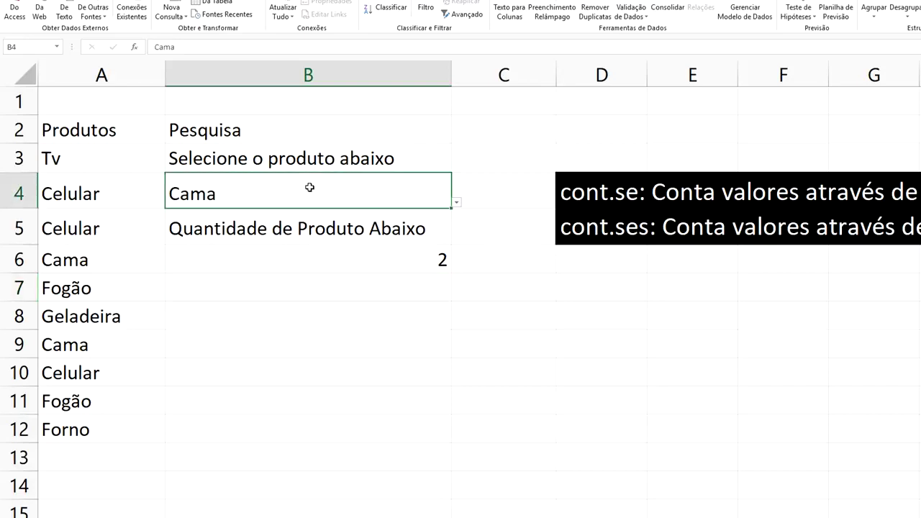
{"action": "left_click", "coordinate": [457, 203]}
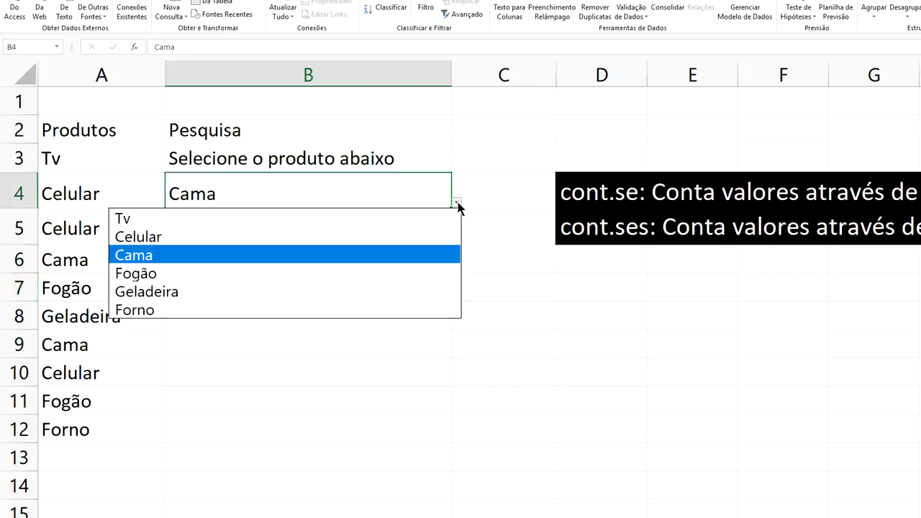
{"action": "left_click", "coordinate": [242, 272]}
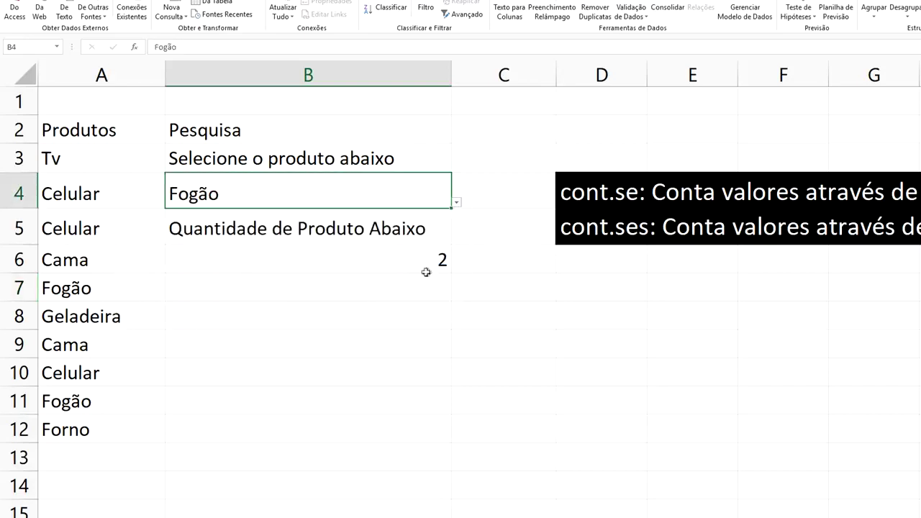
{"action": "left_click", "coordinate": [456, 202]}
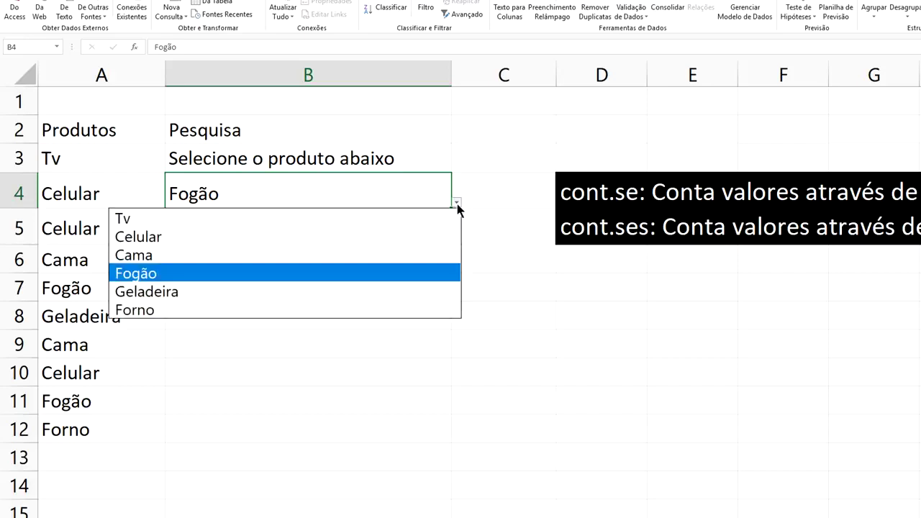
{"action": "left_click", "coordinate": [284, 237]}
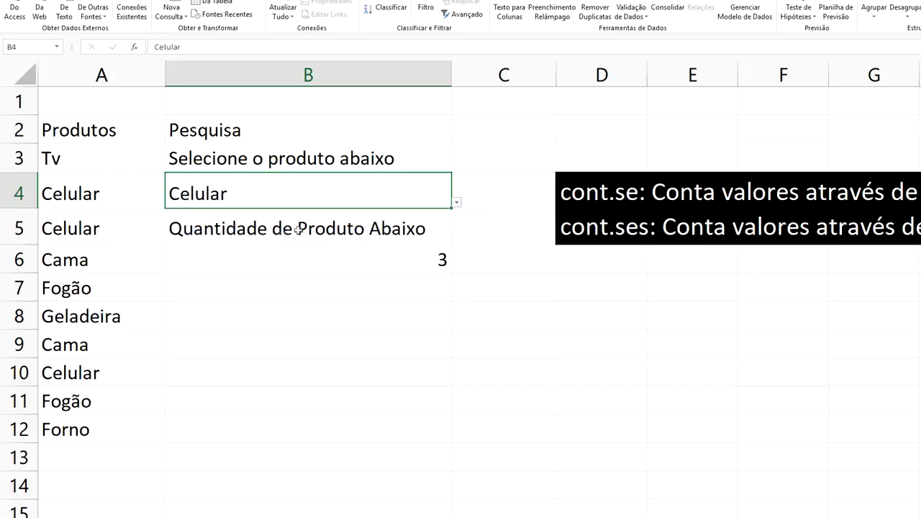
{"action": "left_click", "coordinate": [457, 203]}
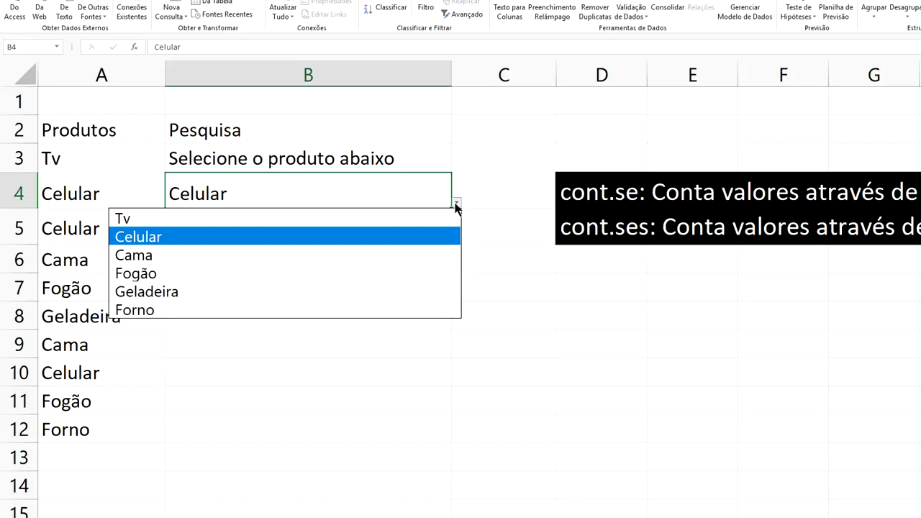
{"action": "left_click", "coordinate": [254, 221]}
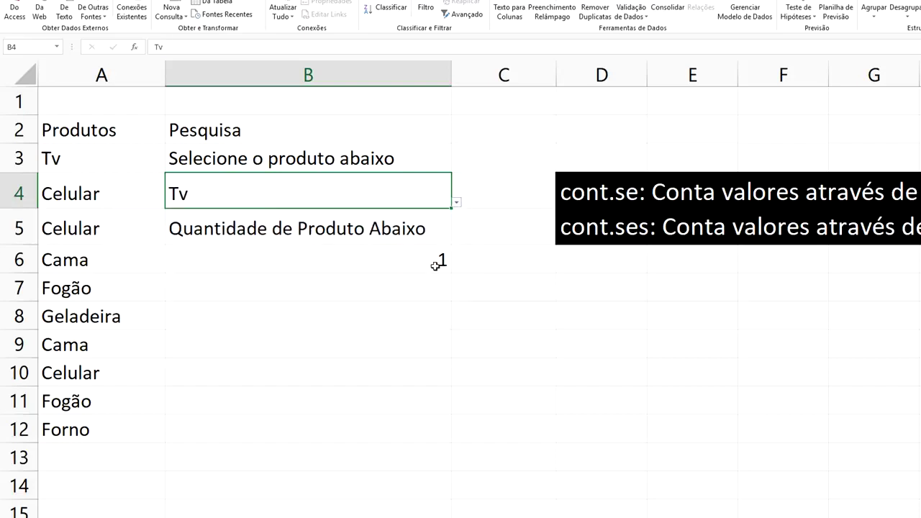
- Check B4's dropdown still keeps Tv, then go to the Cadastro Produtos sheet
{"action": "left_click", "coordinate": [508, 141]}
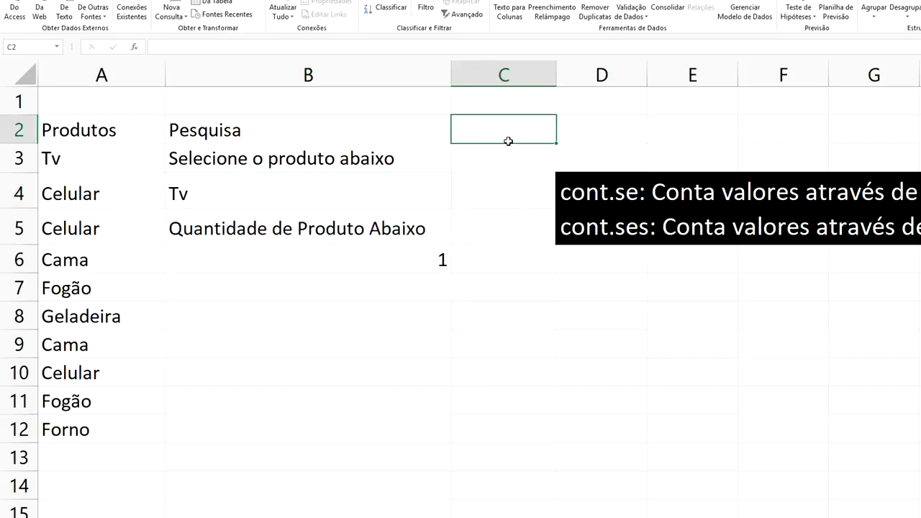
{"action": "left_click", "coordinate": [406, 195]}
{"action": "left_click", "coordinate": [455, 204]}
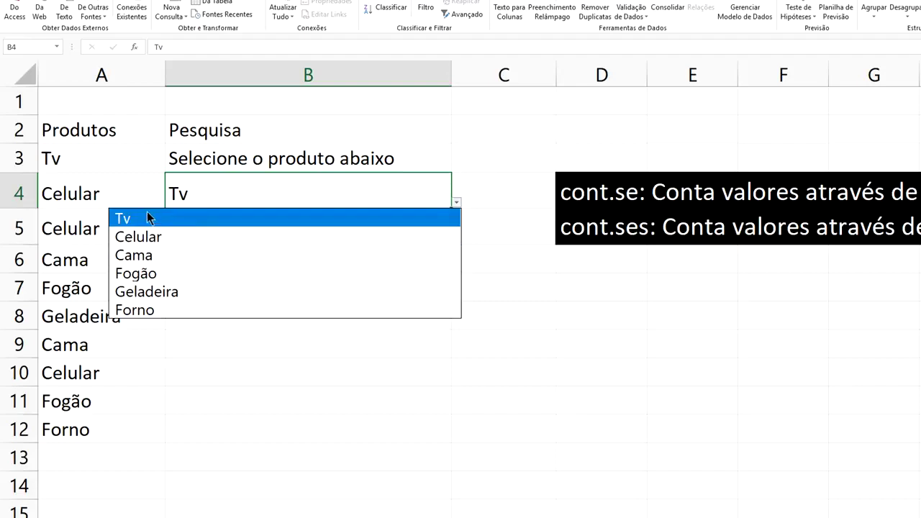
{"action": "key", "text": "Escape"}
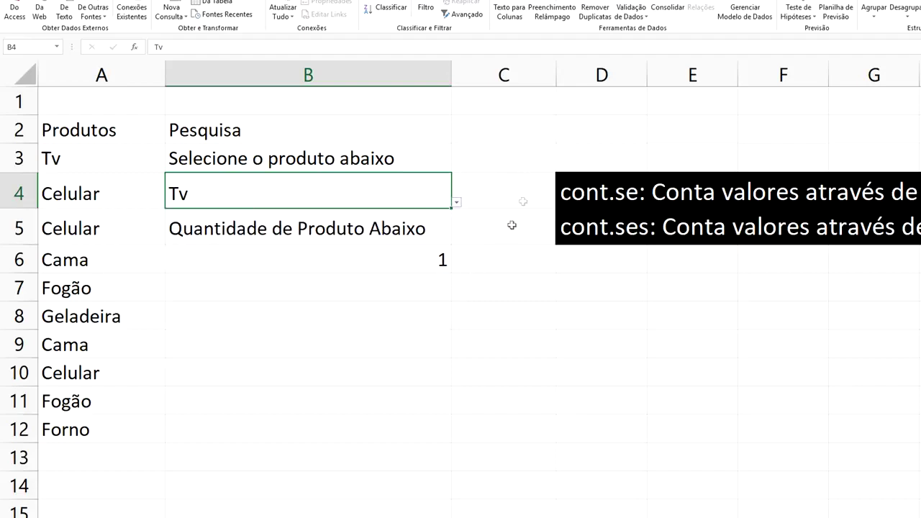
{"action": "left_click", "coordinate": [524, 171]}
{"action": "left_click", "coordinate": [408, 192]}
{"action": "left_click", "coordinate": [455, 202]}
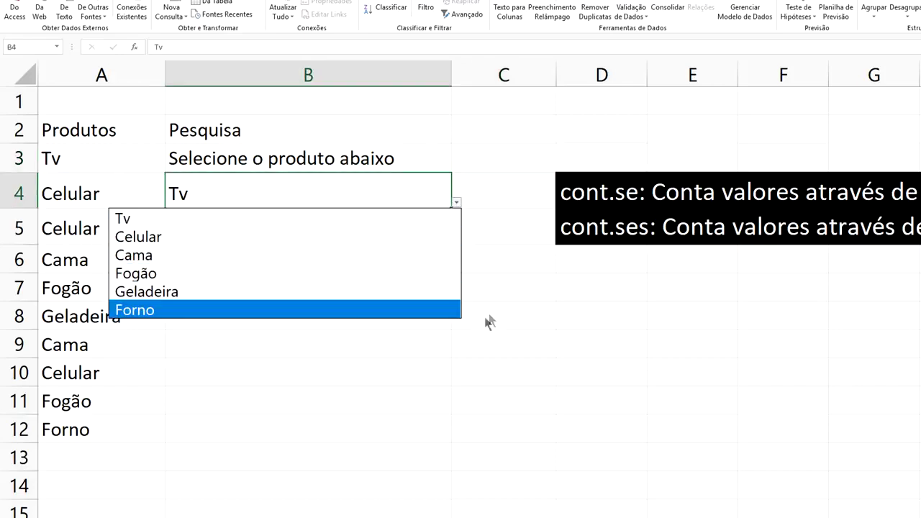
{"action": "key", "text": "Escape"}
{"action": "left_click", "coordinate": [144, 514]}
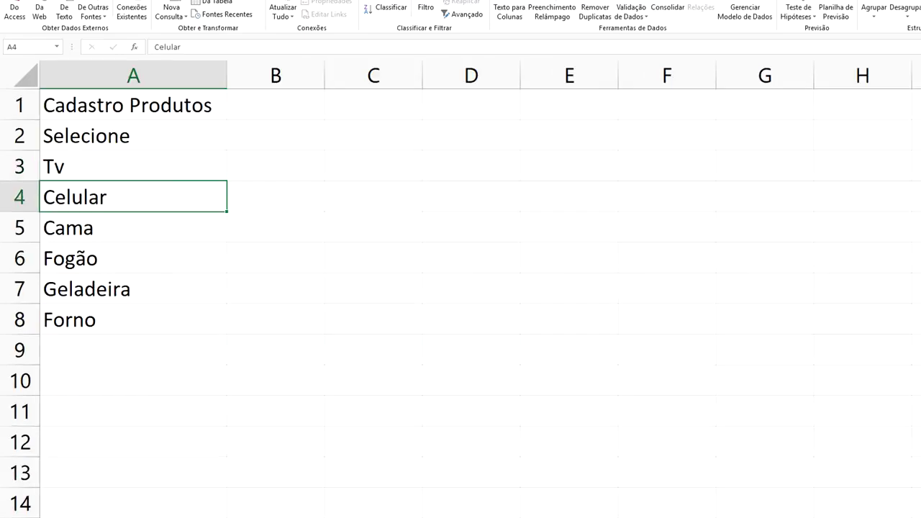
- Rename the Cadastro Produtos sheet tab and return to the product search sheet
{"action": "right_click", "coordinate": [144, 514]}
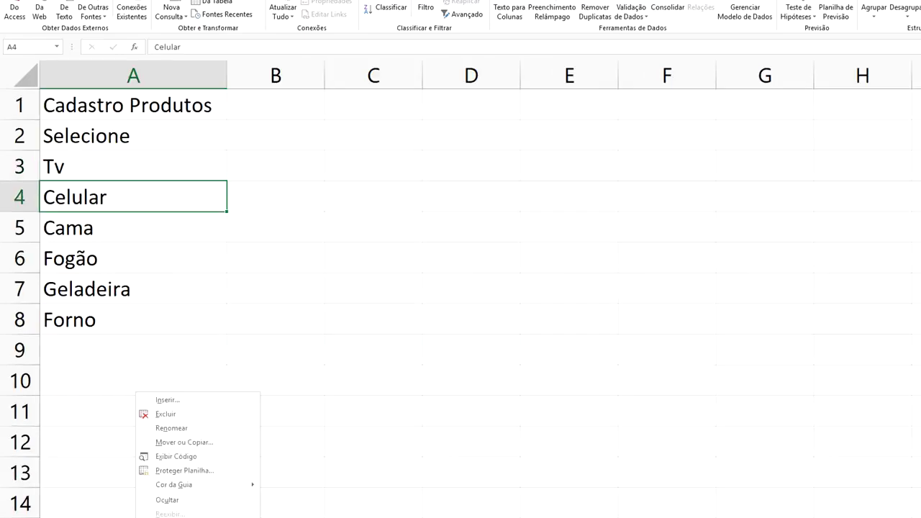
{"action": "left_click", "coordinate": [186, 429]}
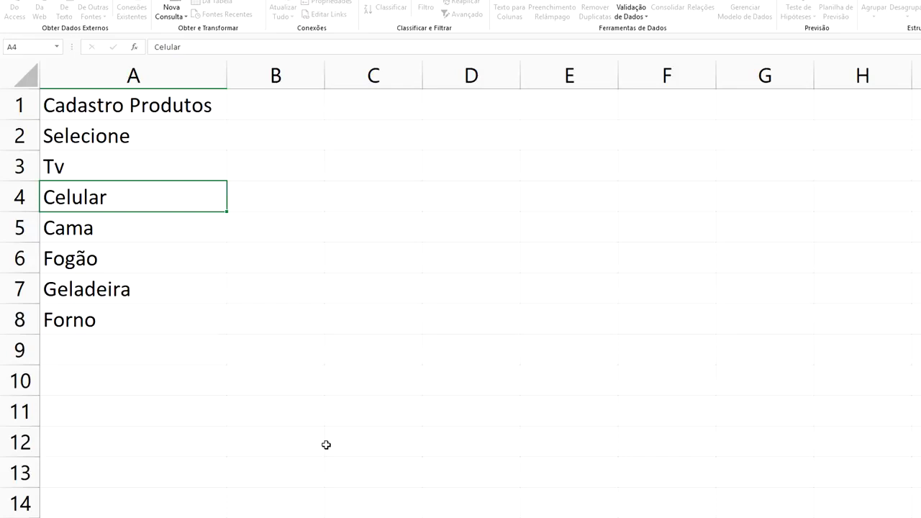
{"action": "key", "text": "Return"}
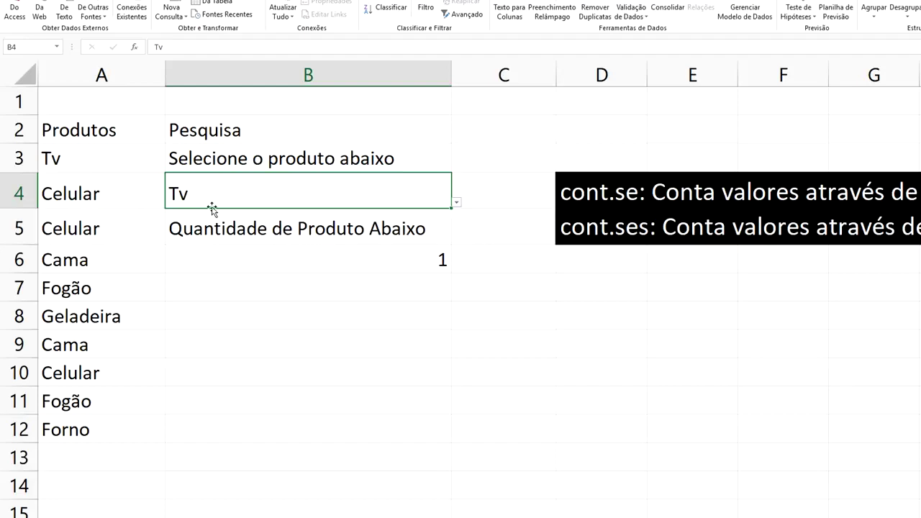
{"action": "left_click", "coordinate": [457, 203]}
- Merge and centre A1:B1 with the title 'Pesquisa Produto'
{"action": "left_click", "coordinate": [533, 181]}
{"action": "left_click_drag", "start_coordinate": [248, 100], "coordinate": [78, 97]}
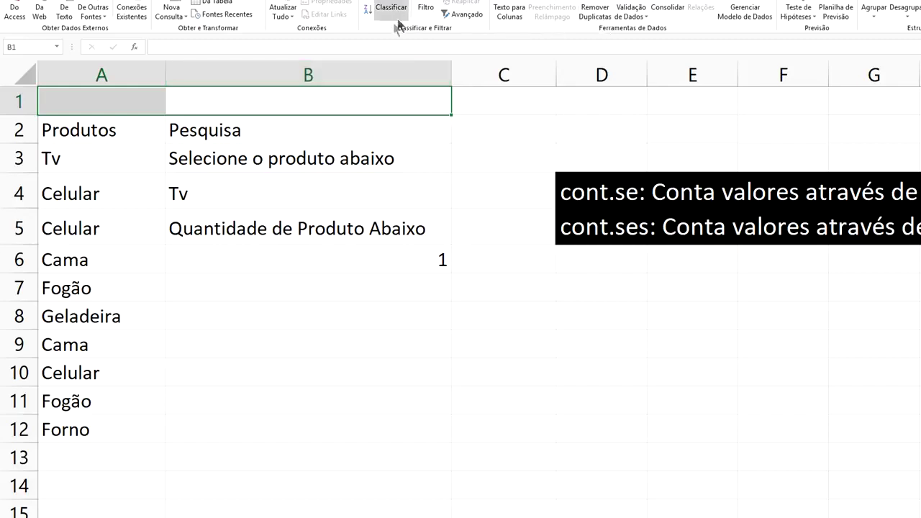
{"action": "left_click", "coordinate": [186, 2]}
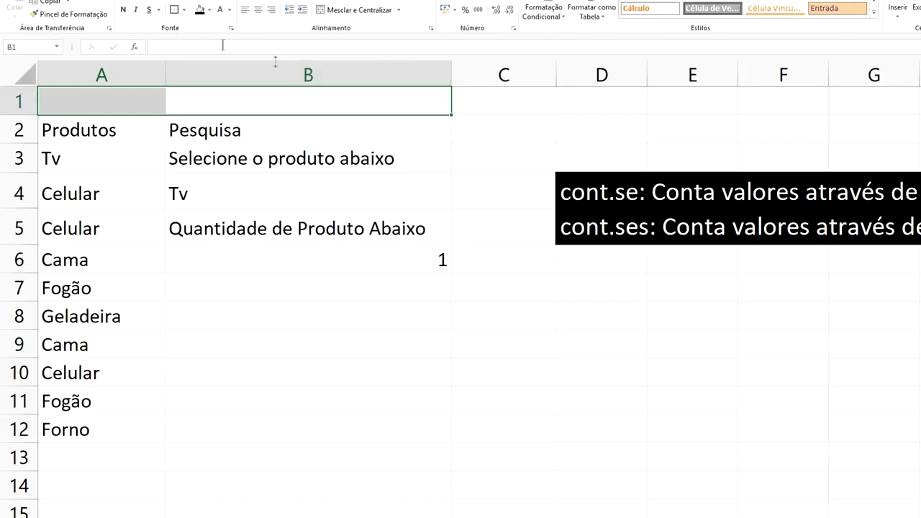
{"action": "left_click", "coordinate": [371, 10]}
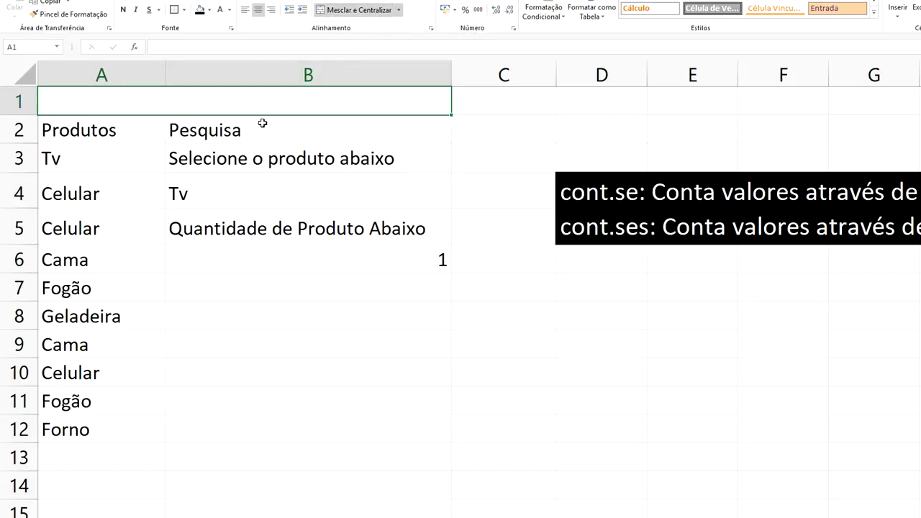
{"action": "type", "text": "Pesquisas"}
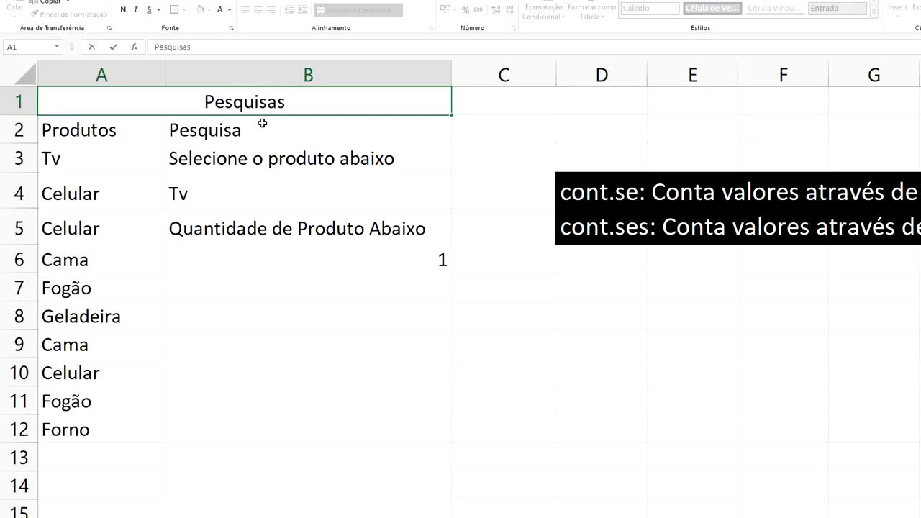
{"action": "key", "text": "BackSpace"}
{"action": "type", "text": "Produto"}
{"action": "key", "text": "Return"}
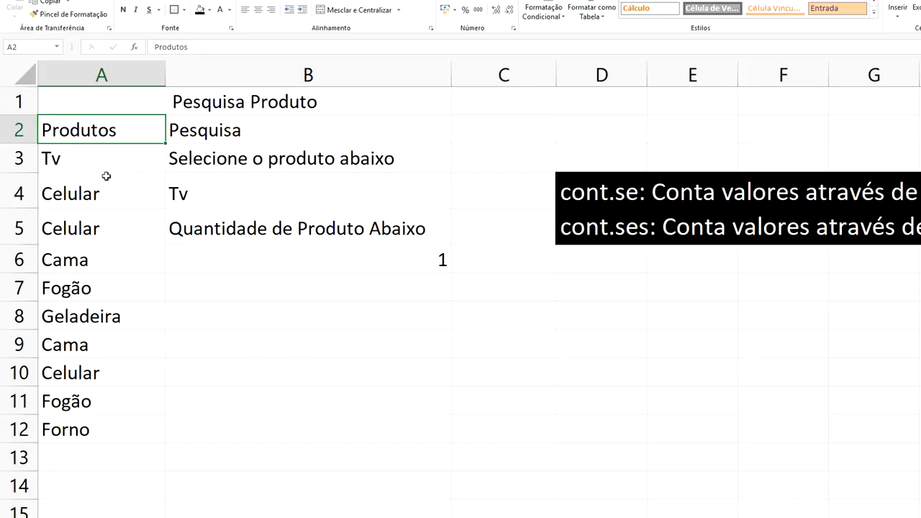
{"action": "left_click", "coordinate": [100, 461]}
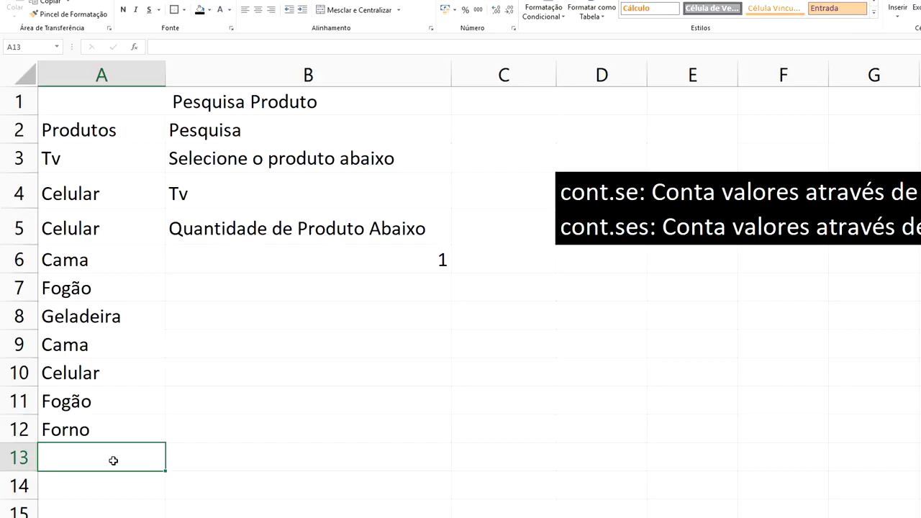
- Add Celular in A13 and batedeira in A14 below the product list
{"action": "type", "text": "Celul"}
{"action": "key", "text": "Return"}
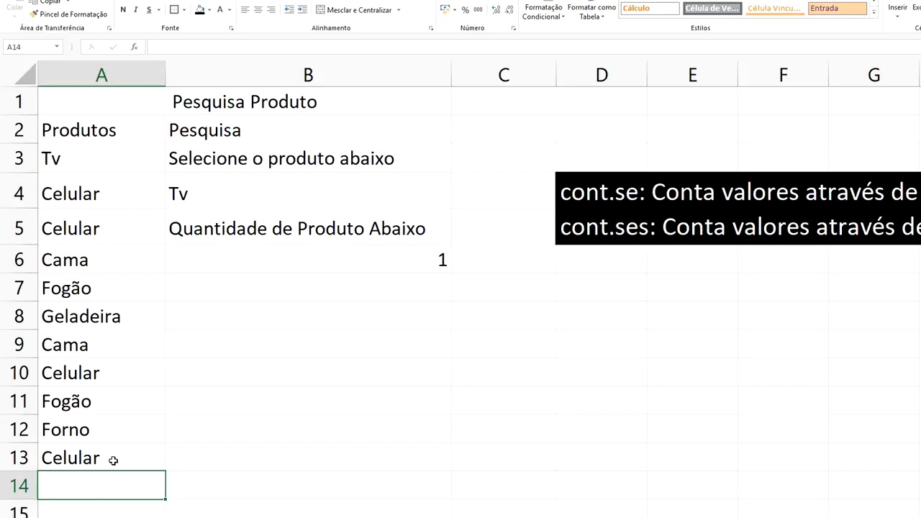
{"action": "type", "text": "batedeira"}
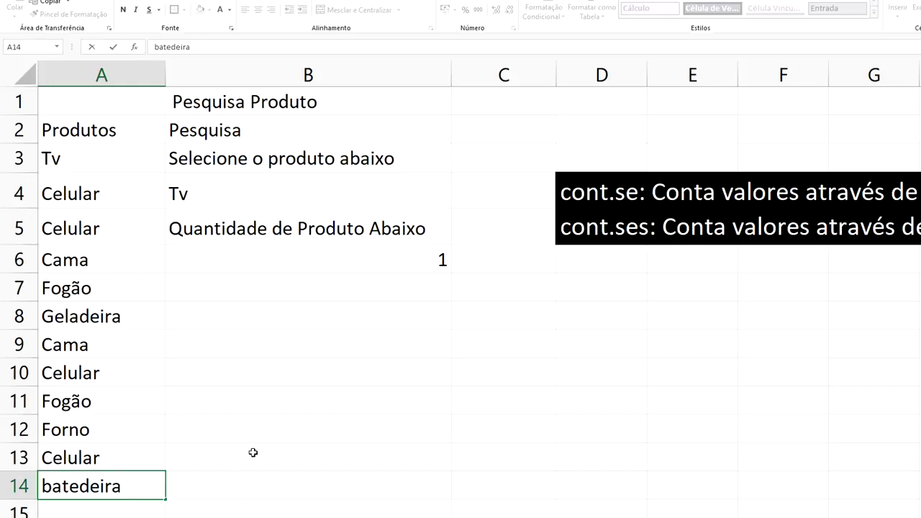
{"action": "left_click", "coordinate": [252, 453]}
- Check B4's dropdown still shows Tv, then switch to the Cadastro Produtos sheet
{"action": "left_click", "coordinate": [413, 188]}
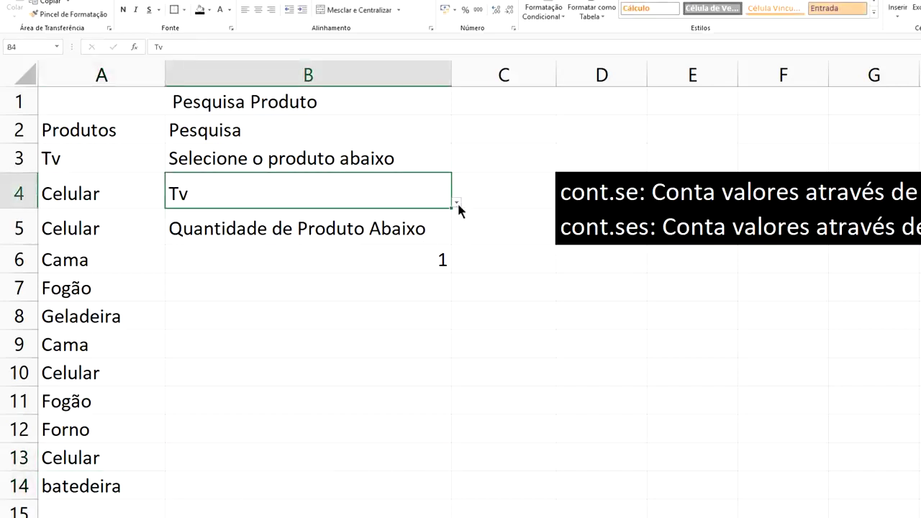
{"action": "left_click", "coordinate": [457, 203]}
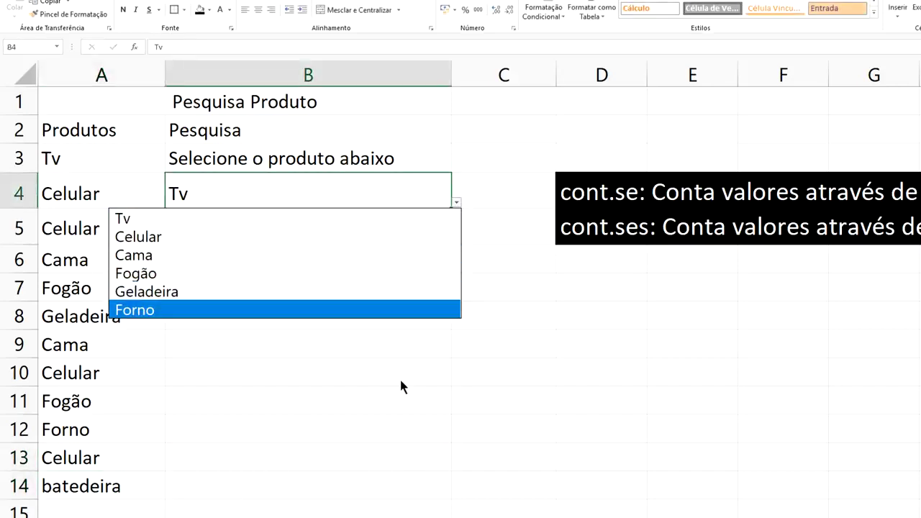
{"action": "key", "text": "Escape"}
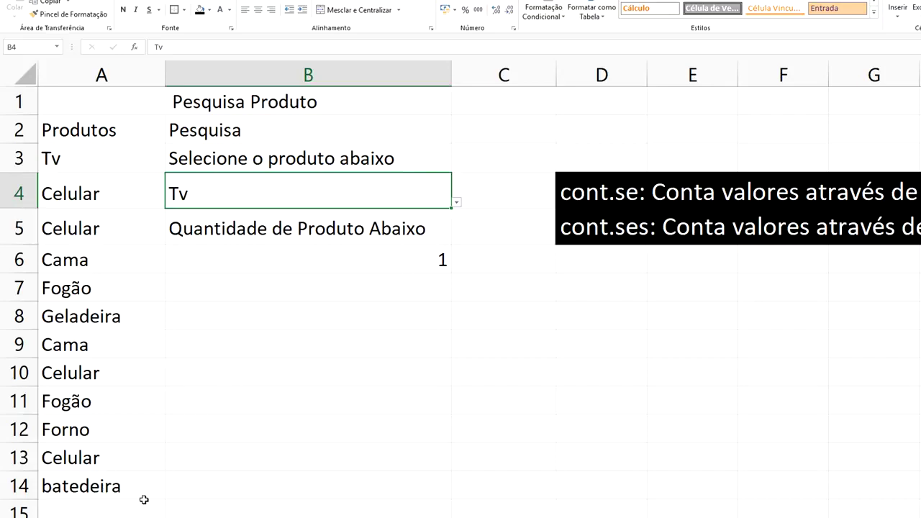
{"action": "left_click", "coordinate": [84, 349]}
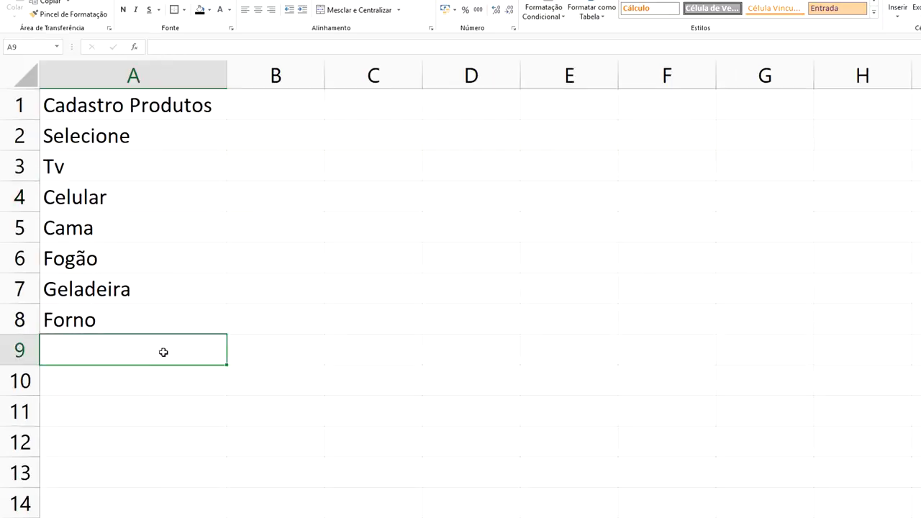
- Enter Batedeira in A9 of Cadastro Produtos and return to the product search sheet
{"action": "type", "text": "Ba"}
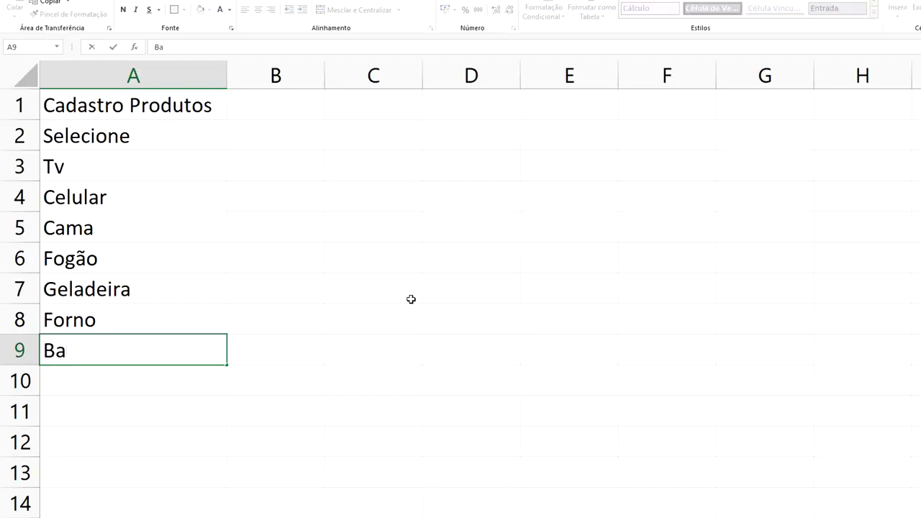
{"action": "type", "text": "tedeira"}
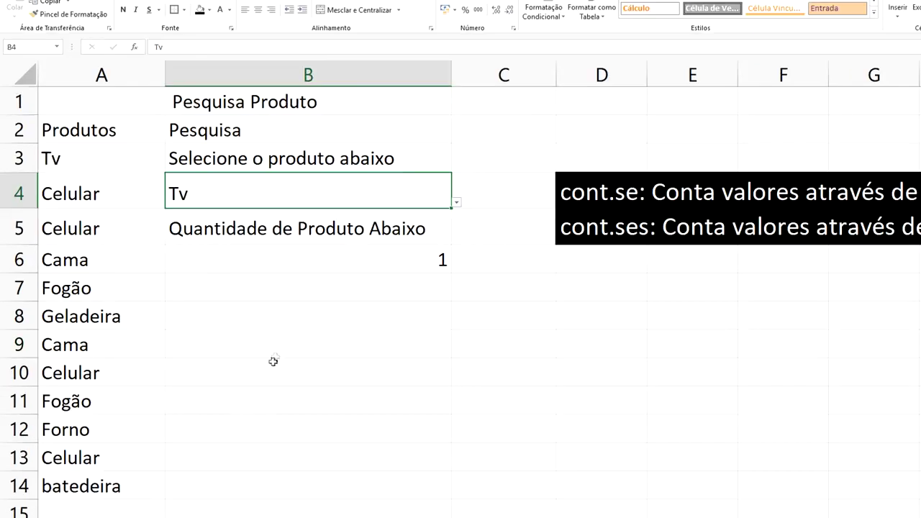
{"action": "left_click", "coordinate": [286, 339]}
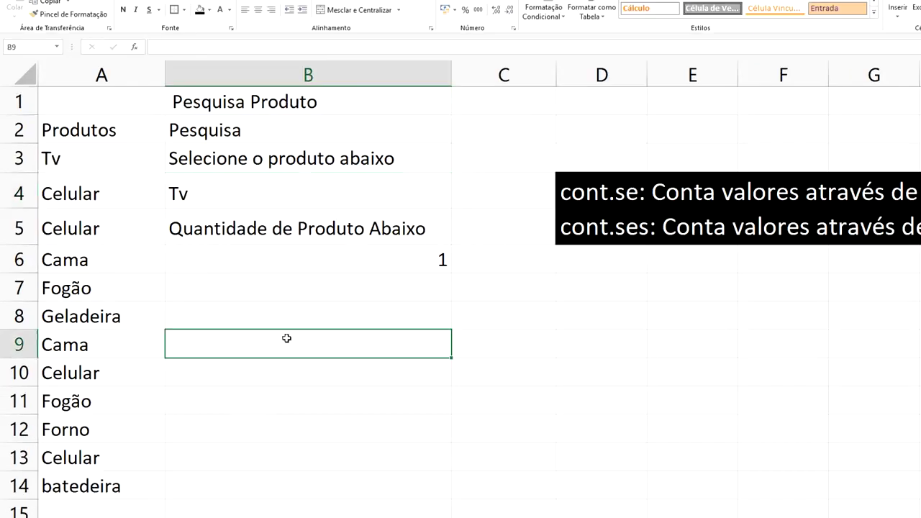
- Check B6's count formula and B4's product dropdown, leaving Tv selected
{"action": "left_click", "coordinate": [413, 256]}
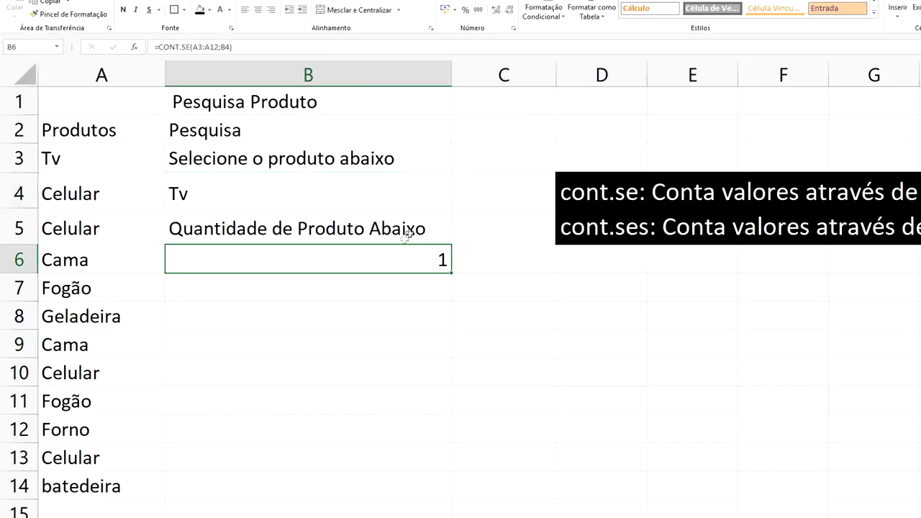
{"action": "left_click", "coordinate": [335, 195]}
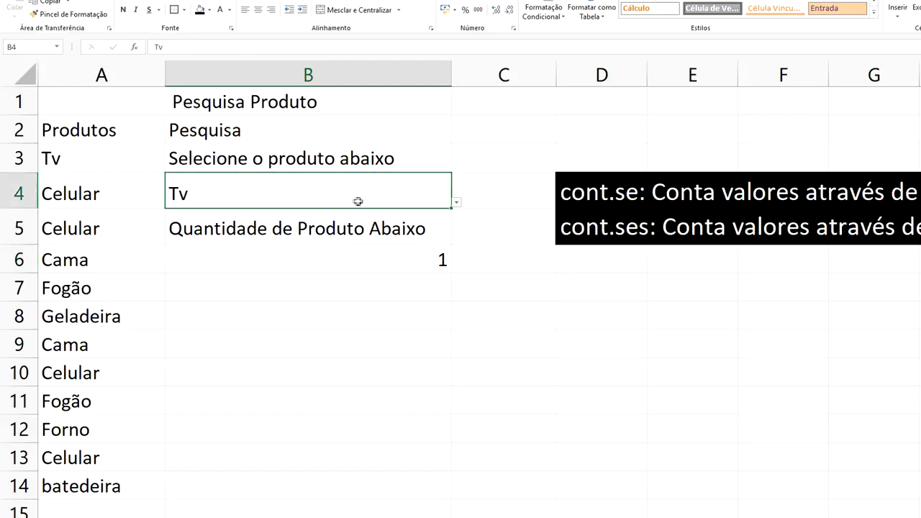
{"action": "left_click", "coordinate": [457, 204]}
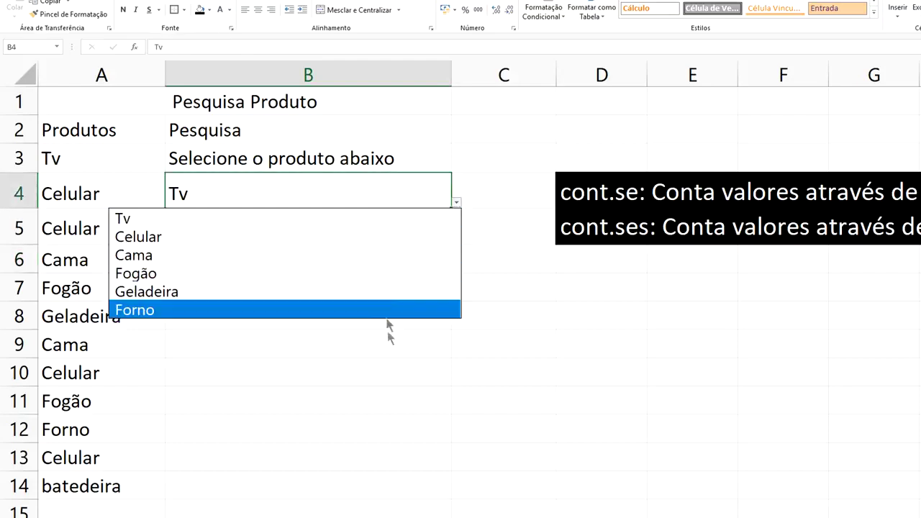
{"action": "left_click", "coordinate": [406, 390]}
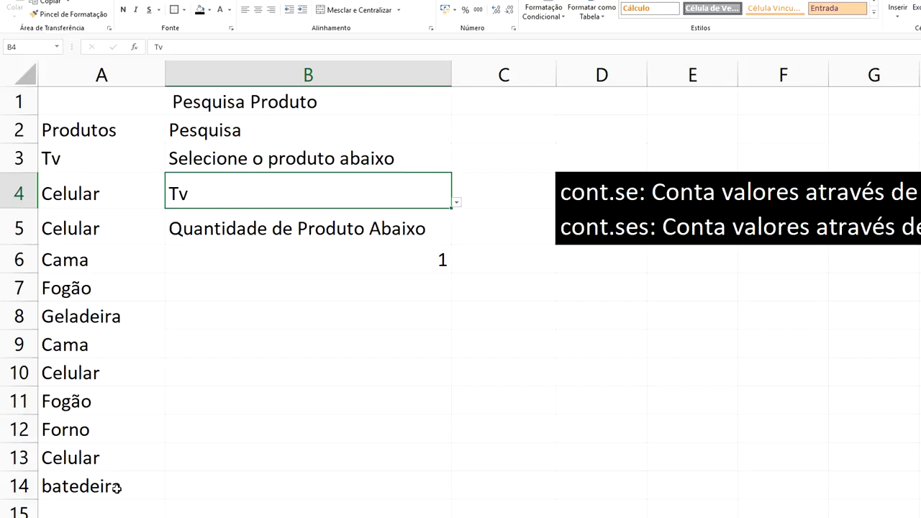
- Delete the stray batedeira entry in A14, then recheck the Cadastros list and B6's count
{"action": "left_click", "coordinate": [116, 489]}
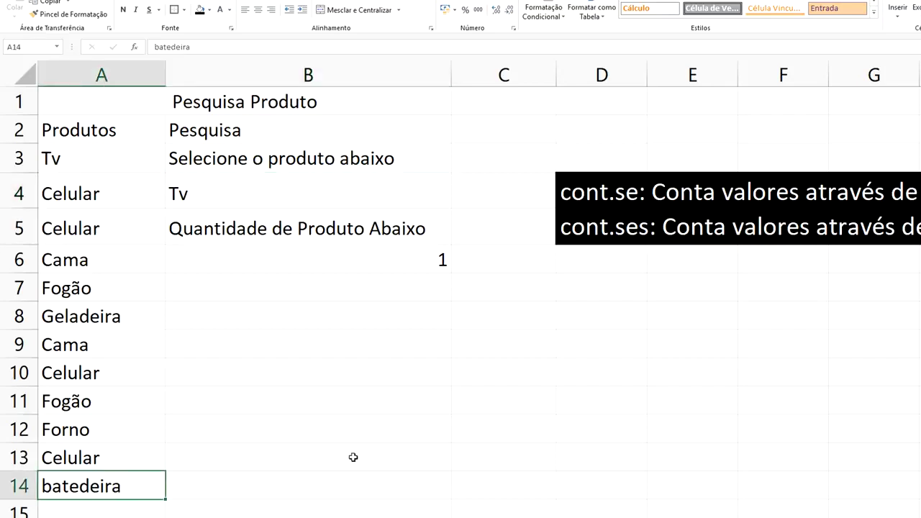
{"action": "key", "text": "Delete"}
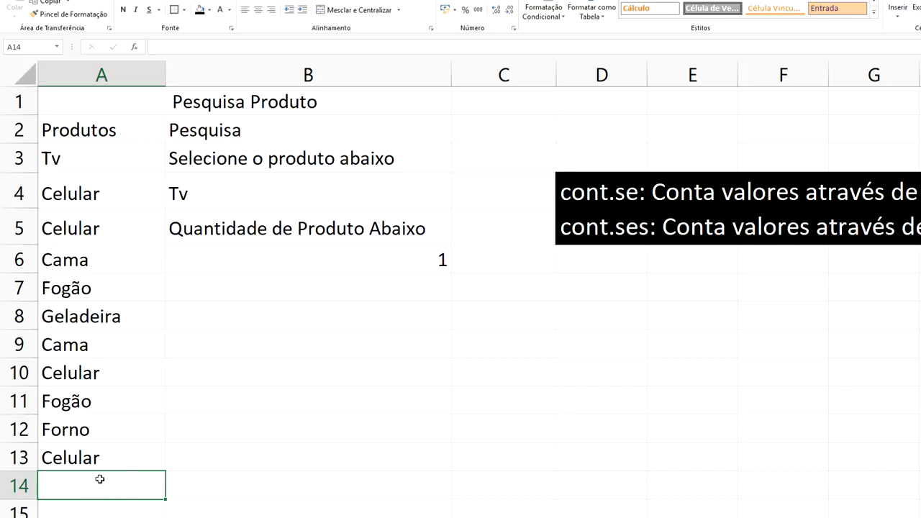
{"action": "key", "text": "ctrl+Page_Down"}
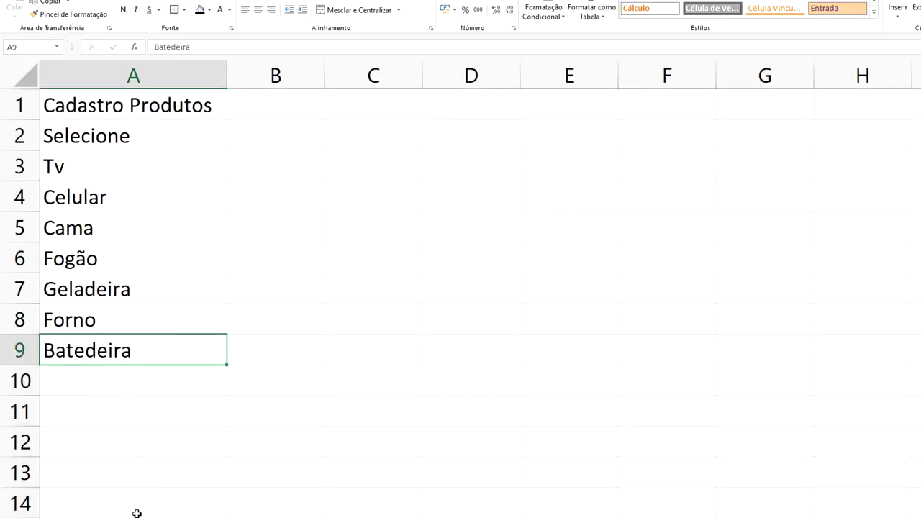
{"action": "key", "text": "ctrl+Page_Up"}
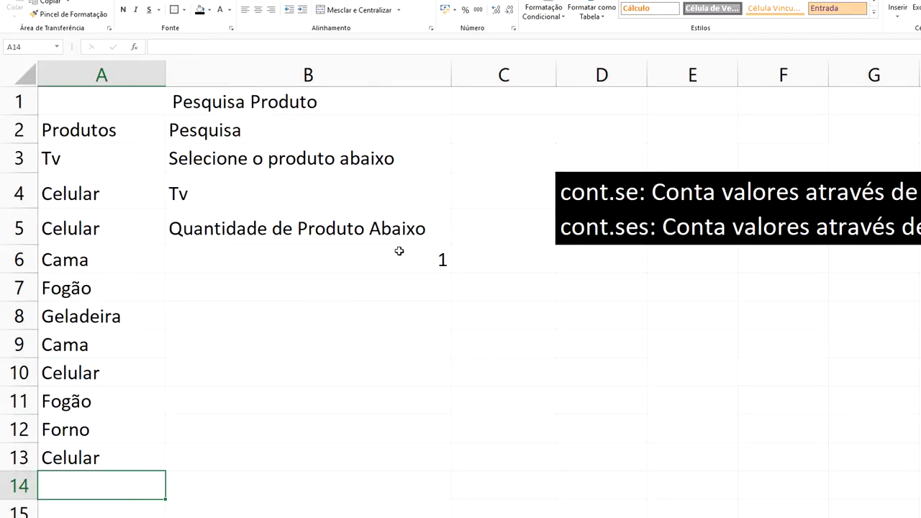
{"action": "left_click", "coordinate": [388, 263]}
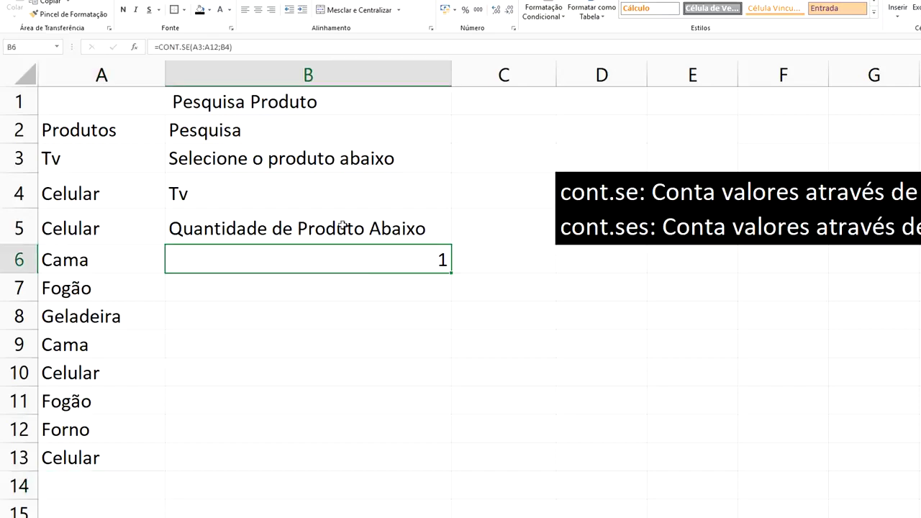
{"action": "left_click", "coordinate": [369, 195]}
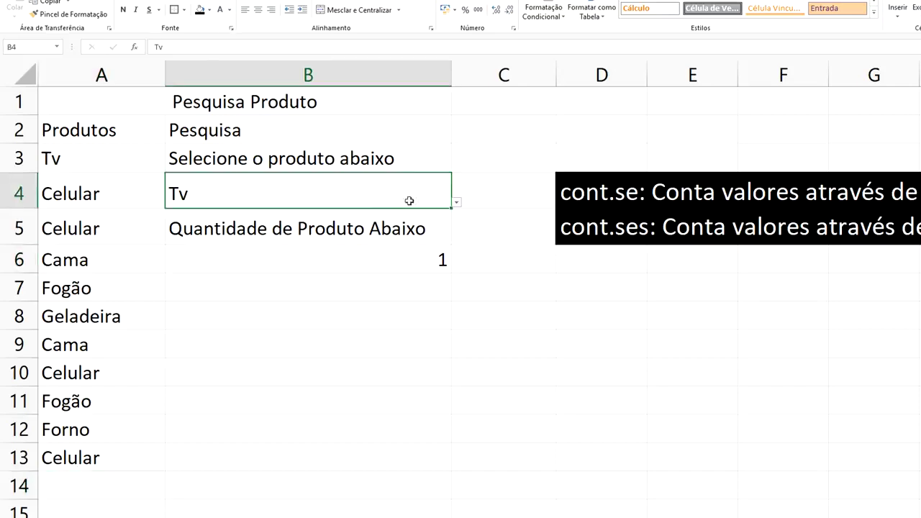
- Point B4's data validation list source to =Cadastros!$A$2:$A$30 to leave room for new products
{"action": "left_click", "coordinate": [283, 1]}
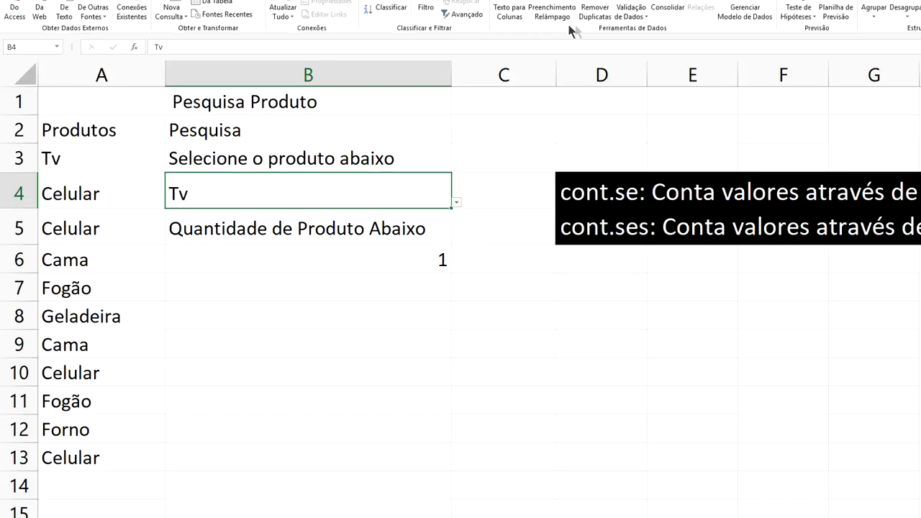
{"action": "left_click", "coordinate": [632, 9]}
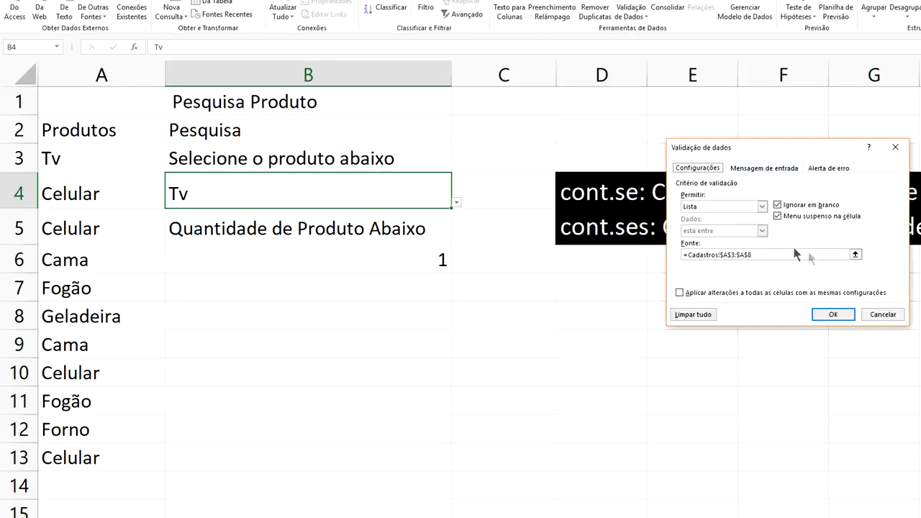
{"action": "left_click", "coordinate": [856, 254]}
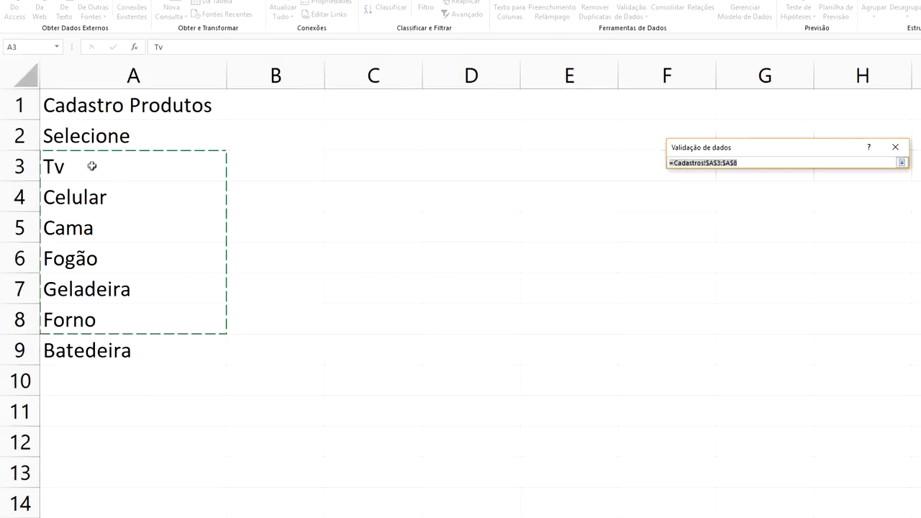
{"action": "mouse_move", "coordinate": [99, 138]}
{"action": "left_mouse_down"}
{"action": "mouse_move", "coordinate": [97, 327]}
{"action": "mouse_move", "coordinate": [128, 516]}
{"action": "left_mouse_up"}
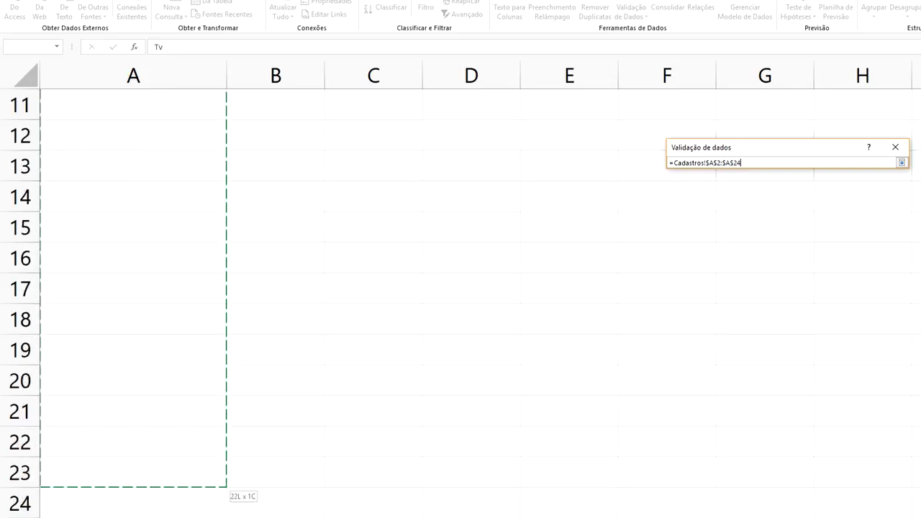
{"action": "left_click_drag", "start_coordinate": [128, 517], "coordinate": [125, 490]}
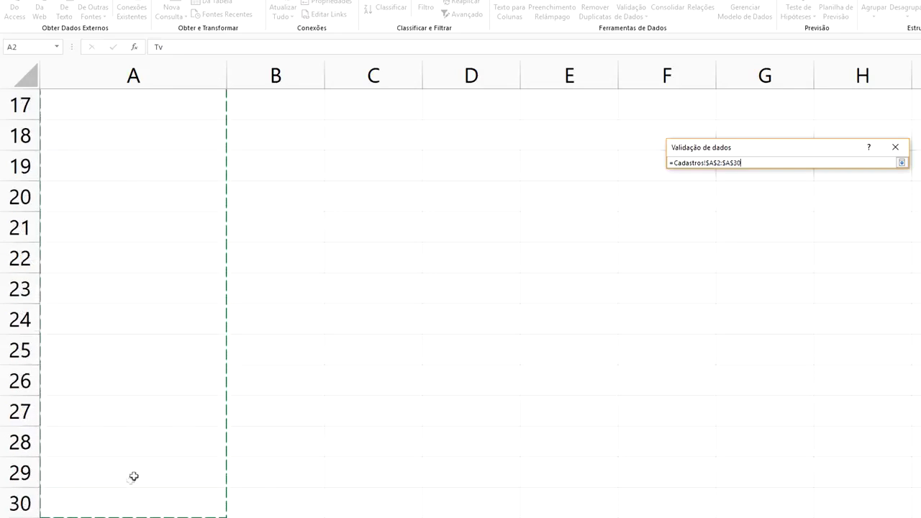
{"action": "left_click", "coordinate": [901, 164]}
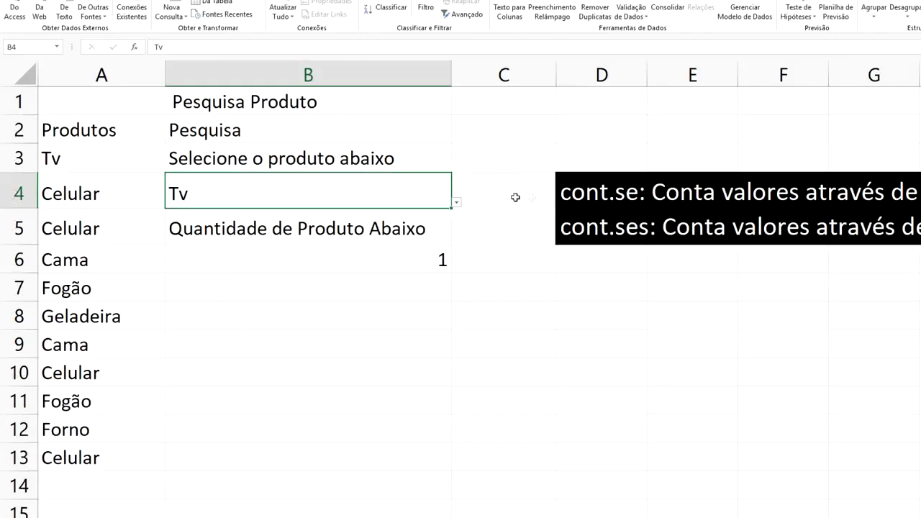
- Check B4's product list, then add Secador de Cabelos in Cadastros A10 and return to Pesquisa
{"action": "left_click", "coordinate": [457, 201]}
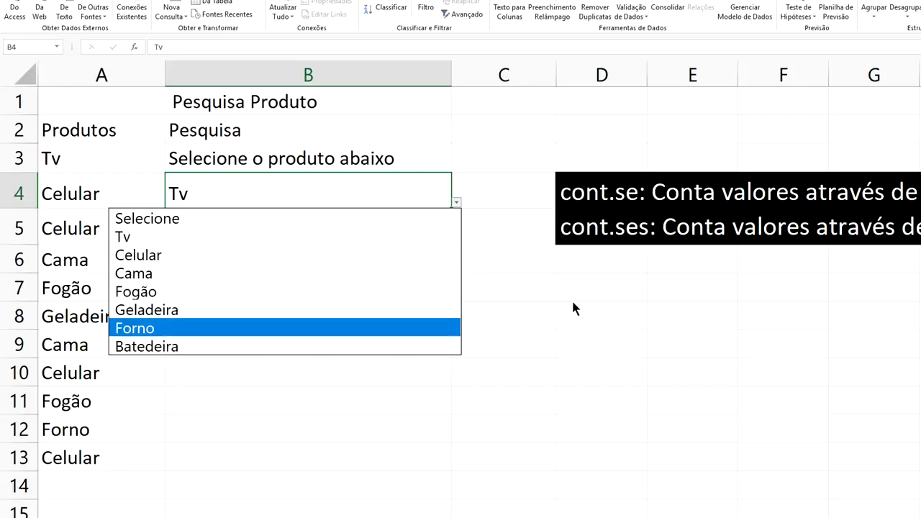
{"action": "key", "text": "Escape"}
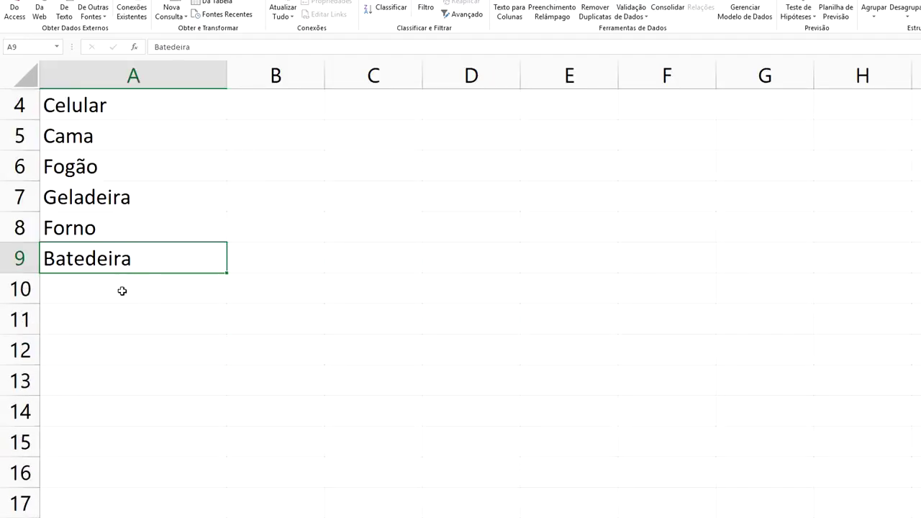
{"action": "left_click", "coordinate": [123, 291]}
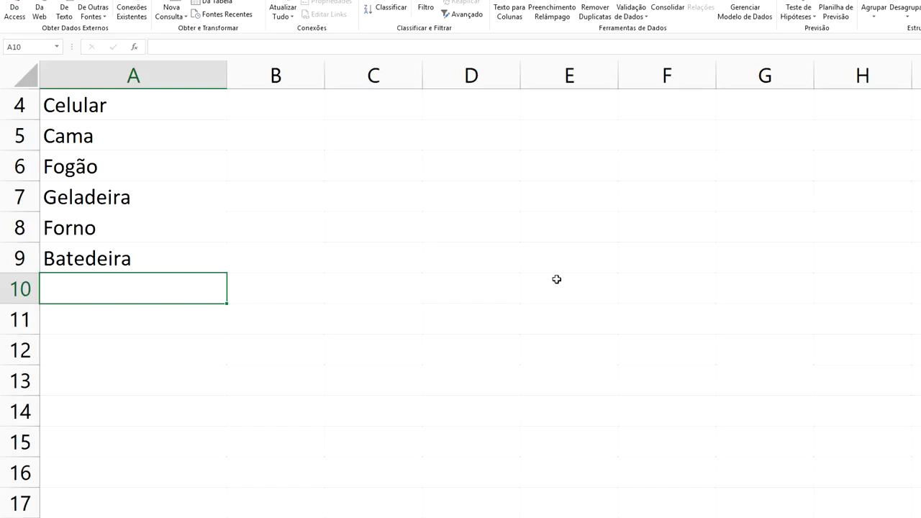
{"action": "type", "text": "Secador de Cabelos"}
{"action": "left_click", "coordinate": [494, 237]}
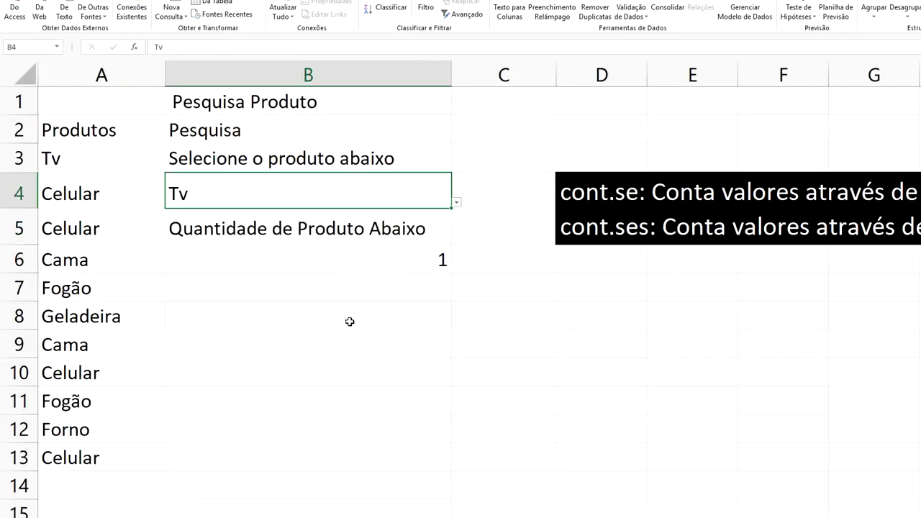
{"action": "left_click", "coordinate": [384, 314]}
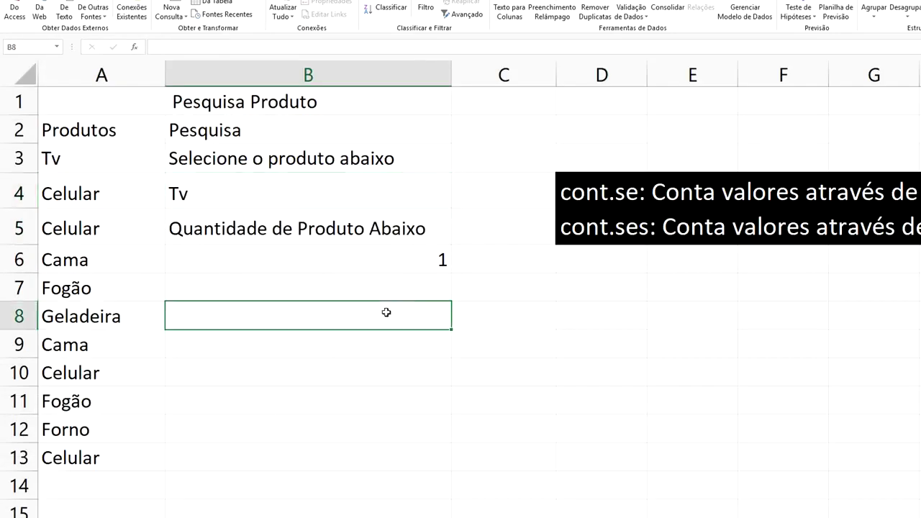
{"action": "left_click", "coordinate": [439, 203]}
- Confirm Secador de Cabelos is in B4's list, then choose Celular and inspect B6's formula
{"action": "left_click", "coordinate": [457, 203]}
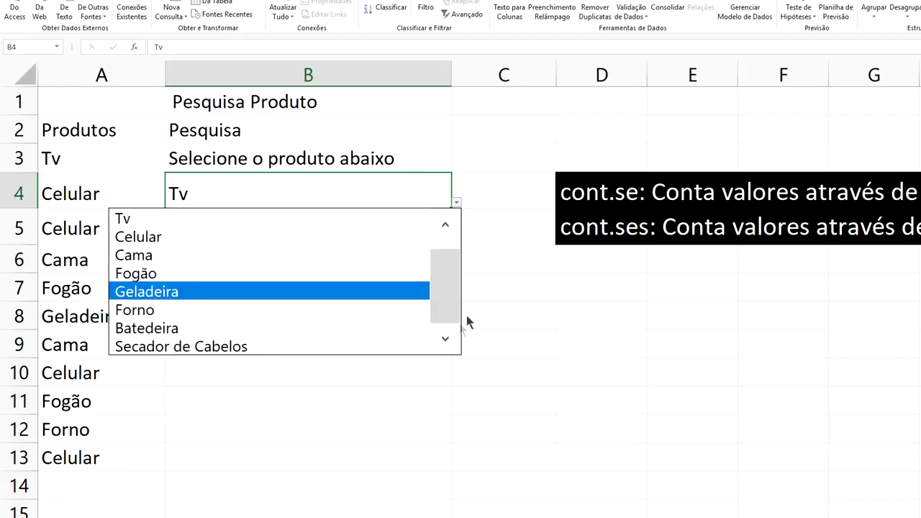
{"action": "left_click", "coordinate": [447, 223]}
{"action": "key", "text": "Escape"}
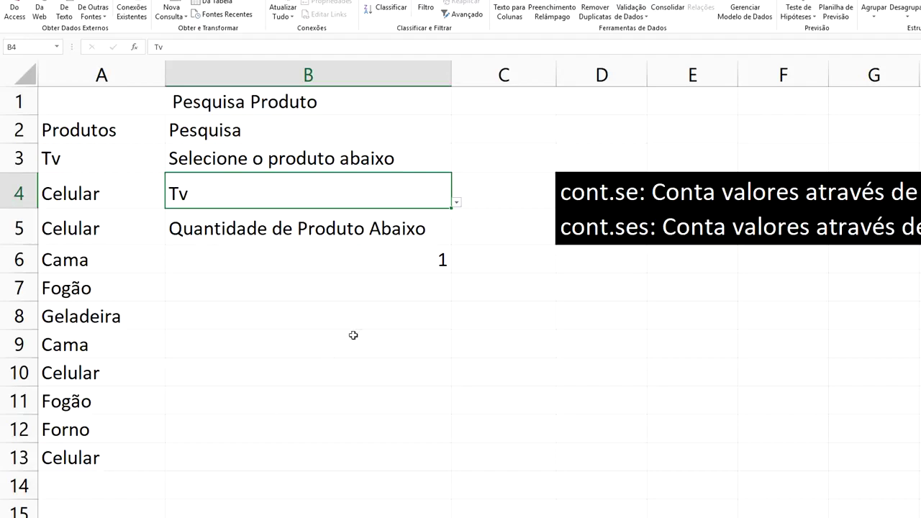
{"action": "left_click", "coordinate": [457, 203]}
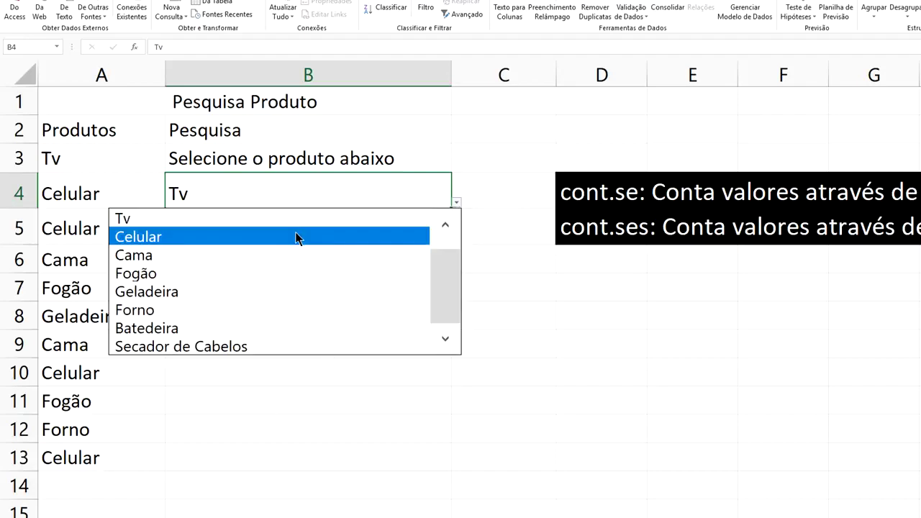
{"action": "left_click", "coordinate": [295, 235]}
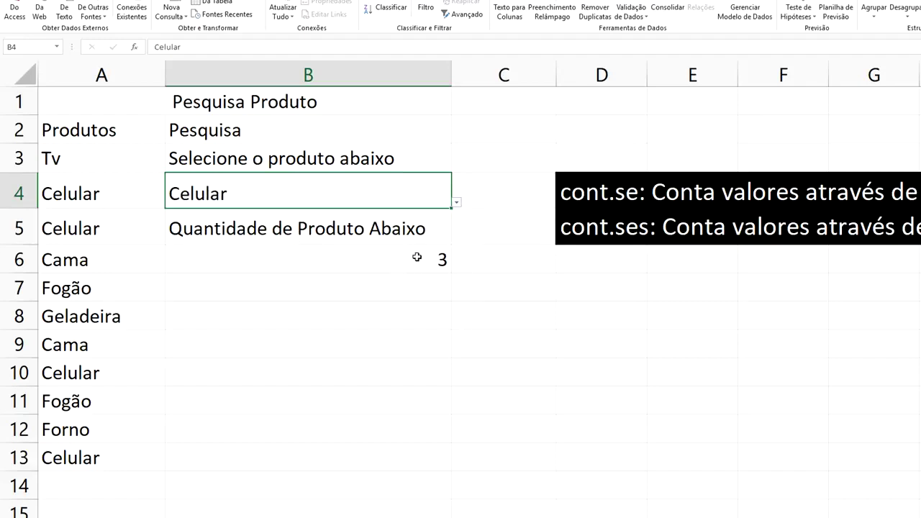
{"action": "left_click", "coordinate": [415, 263]}
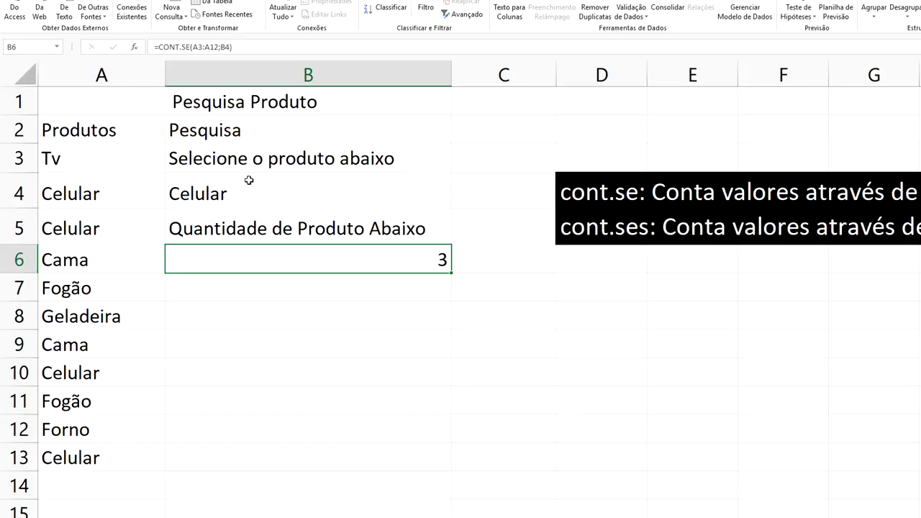
{"action": "left_click", "coordinate": [218, 48]}
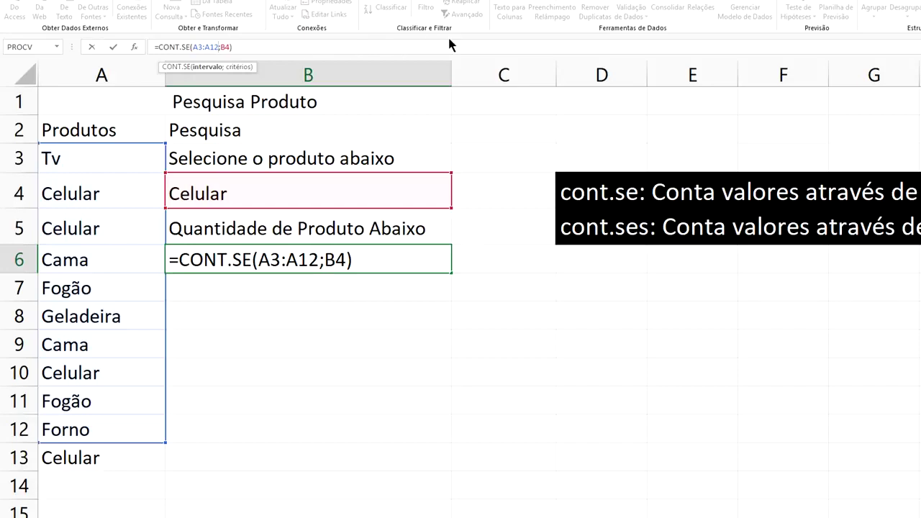
- Extend B6's CONT.SE range from A3:A12 to A3:A1000
{"action": "key", "text": "BackSpace"}
{"action": "key", "text": "BackSpace"}
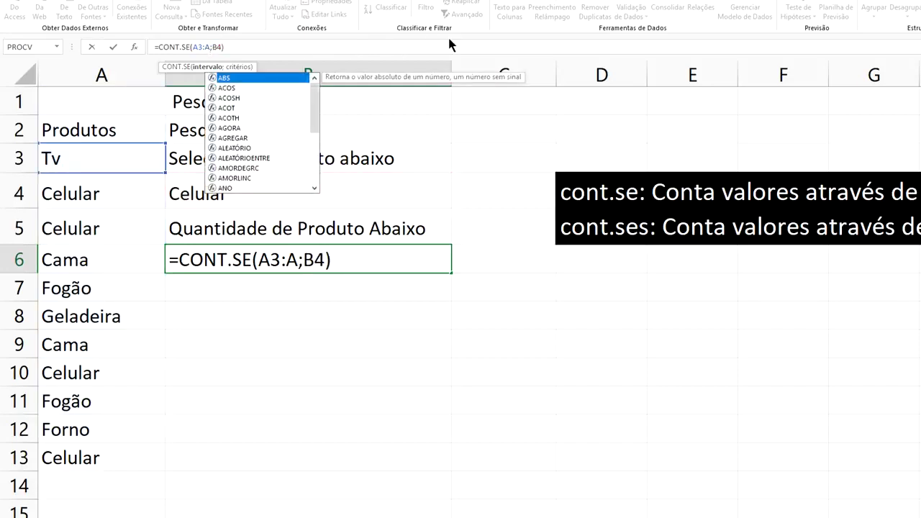
{"action": "type", "text": "100"}
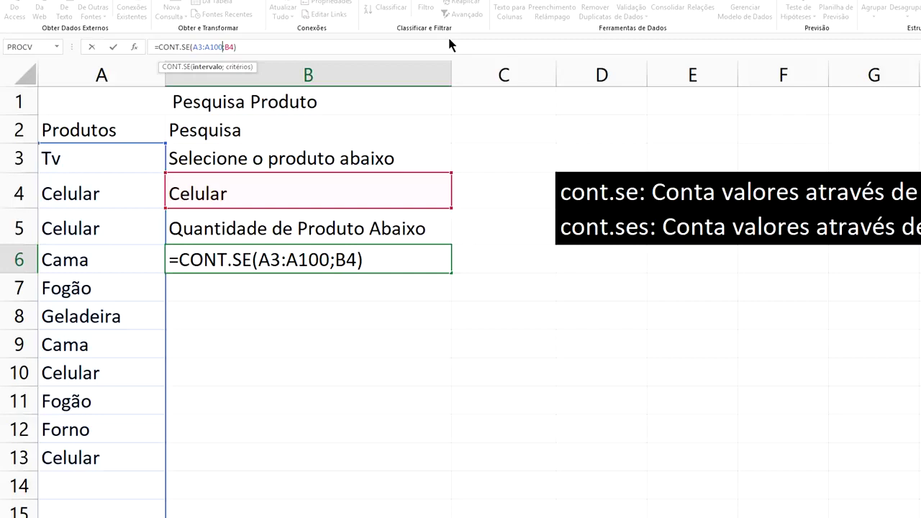
{"action": "type", "text": "0"}
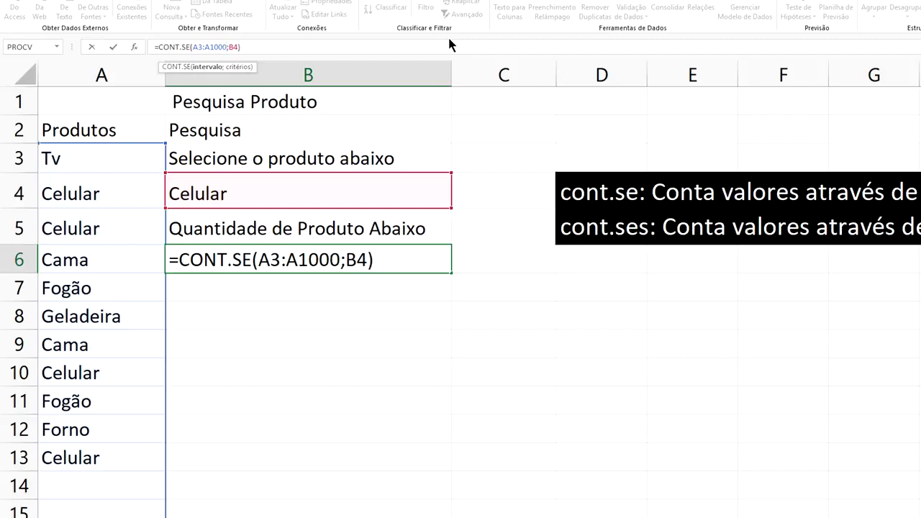
{"action": "key", "text": "Return"}
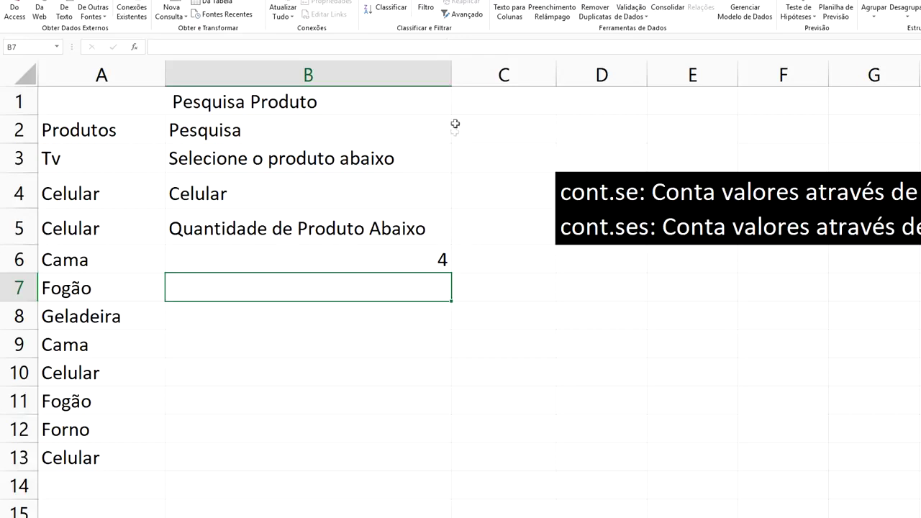
- Enter Secador de cabelos in A14 and autofit column A to fit it
{"action": "left_click", "coordinate": [398, 266]}
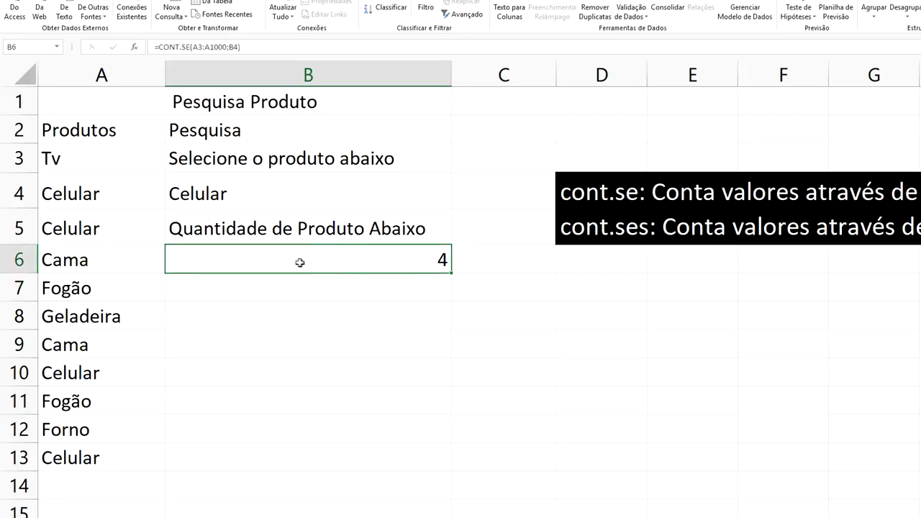
{"action": "left_click", "coordinate": [399, 174]}
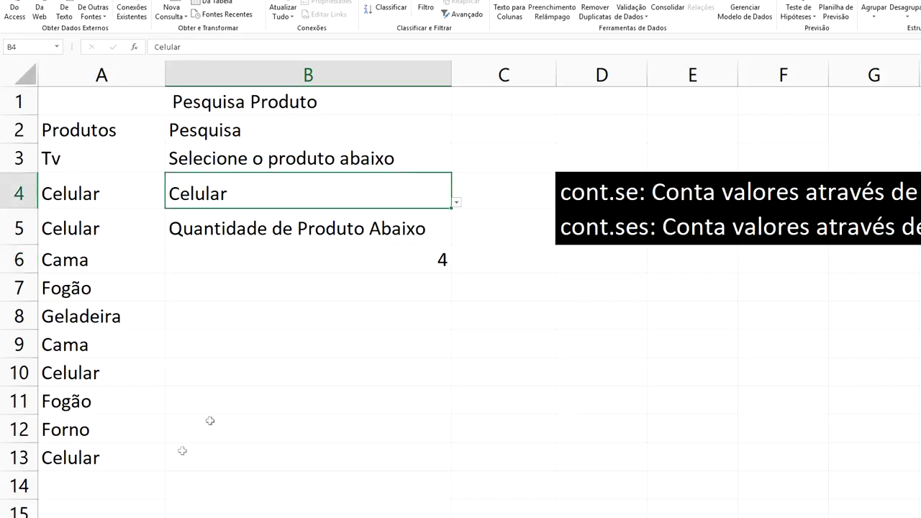
{"action": "left_click", "coordinate": [107, 482]}
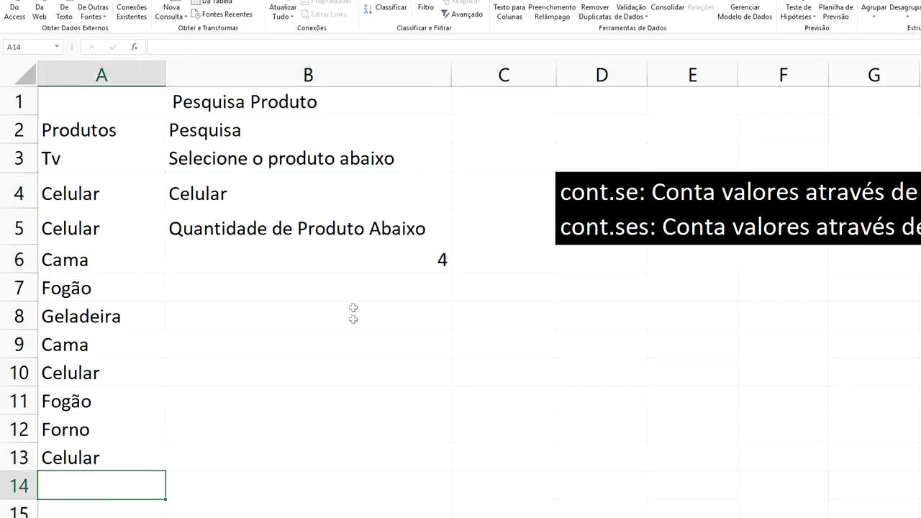
{"action": "type", "text": "Se"}
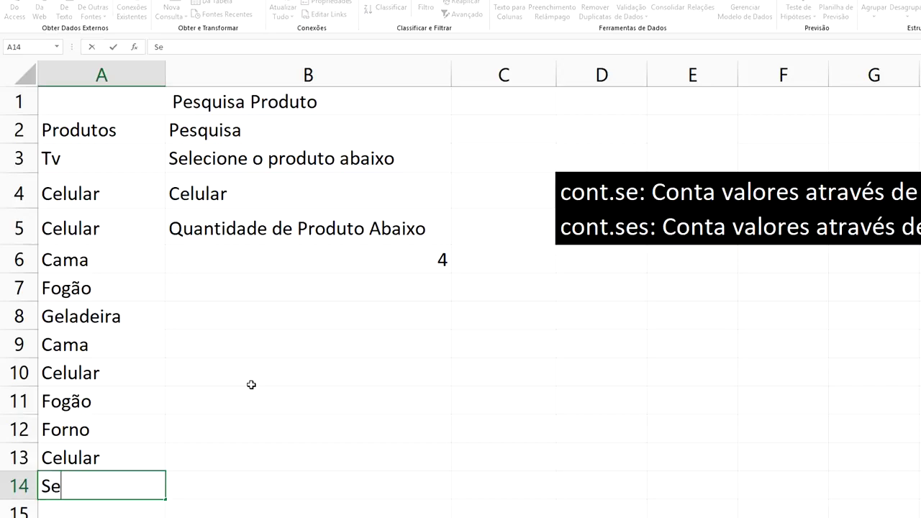
{"action": "type", "text": "cador de cabelos"}
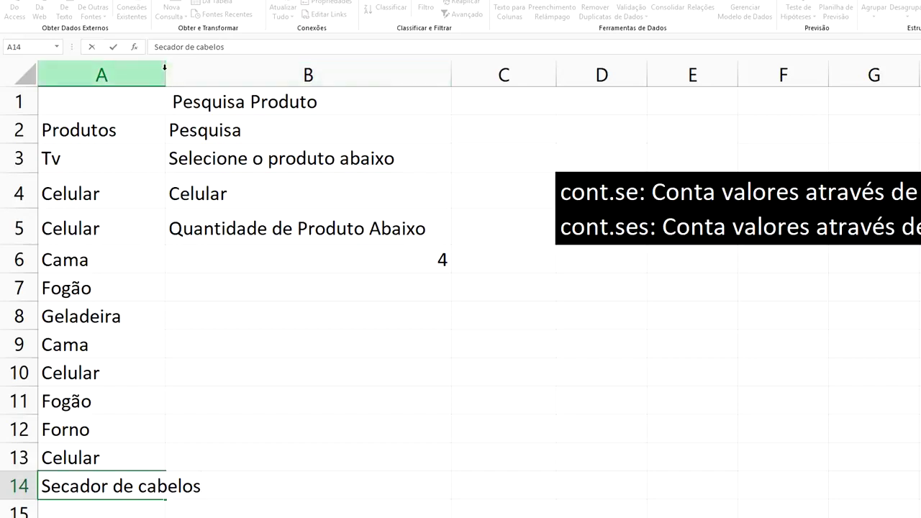
{"action": "left_click", "coordinate": [164, 68]}
{"action": "double_click", "coordinate": [165, 69]}
- Switch B4's search product from Celular to Secador de Cabelos
{"action": "left_click", "coordinate": [288, 316]}
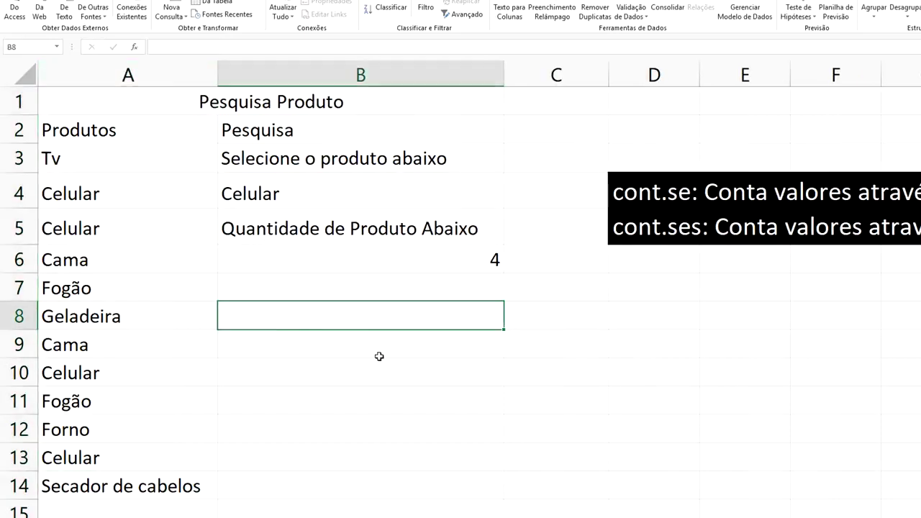
{"action": "left_click", "coordinate": [441, 204]}
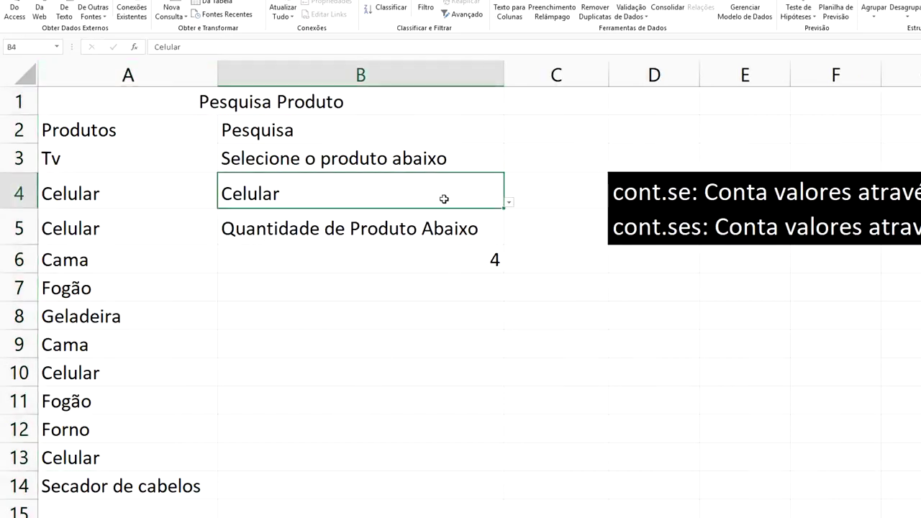
{"action": "left_click", "coordinate": [508, 203]}
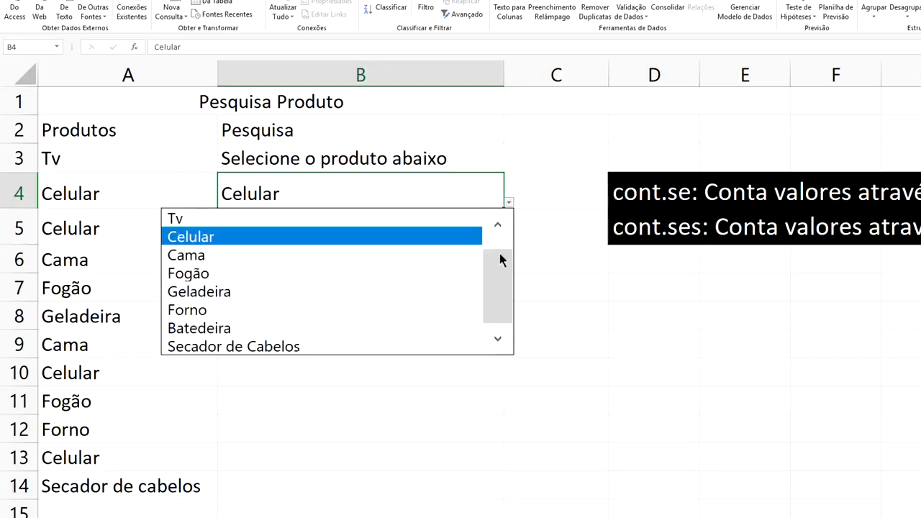
{"action": "left_click", "coordinate": [332, 347]}
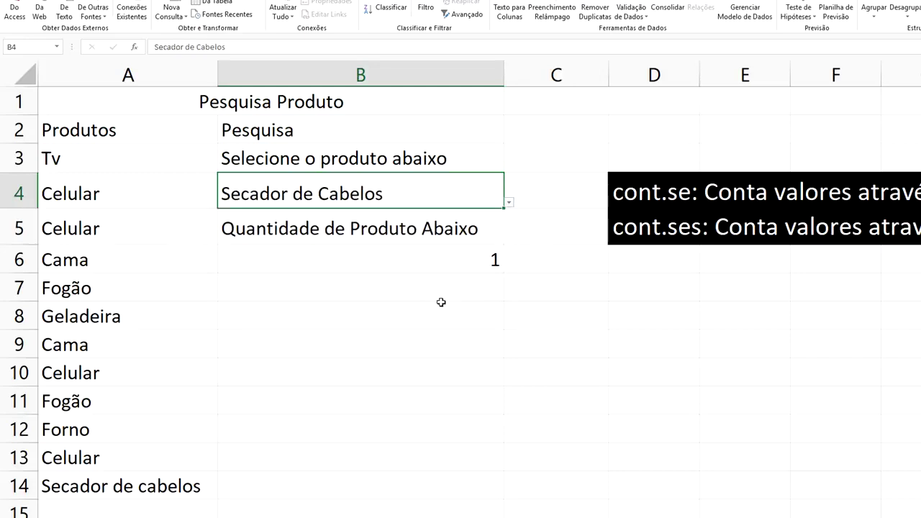
- Copy Secador de cabelos from A14 into cells A15 through A19
{"action": "left_click", "coordinate": [171, 486]}
{"action": "key", "text": "ctrl+c"}
{"action": "left_click", "coordinate": [140, 510]}
{"action": "key", "text": "ctrl+v"}
{"action": "scroll", "coordinate": [221, 470], "scroll_direction": "down", "scroll_amount": 2}
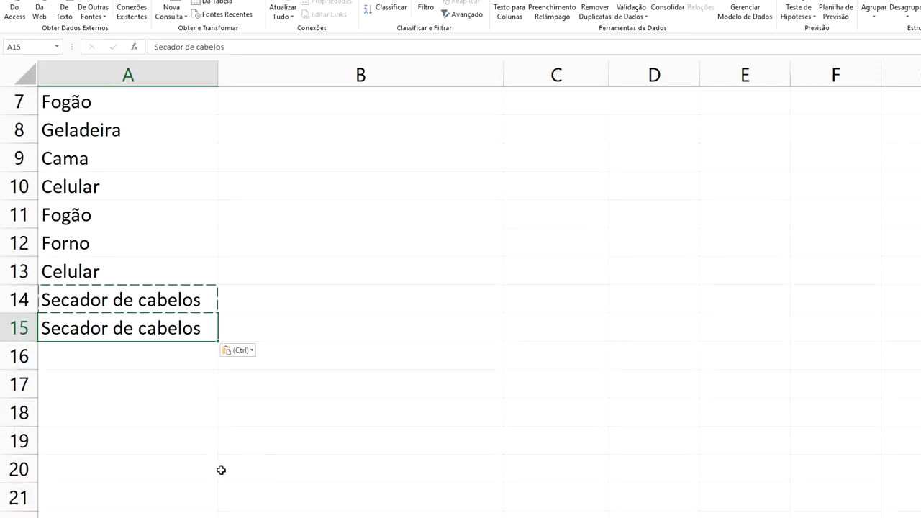
{"action": "left_click", "coordinate": [185, 356]}
{"action": "key", "text": "ctrl+v"}
{"action": "left_click", "coordinate": [180, 385]}
{"action": "key", "text": "ctrl+v"}
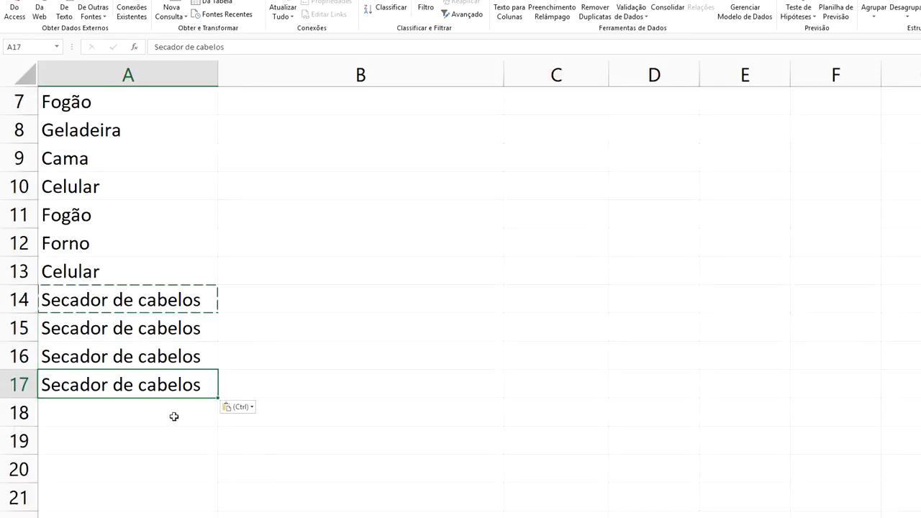
{"action": "left_click", "coordinate": [171, 430]}
{"action": "key", "text": "ctrl"}
{"action": "key", "text": "ctrl"}
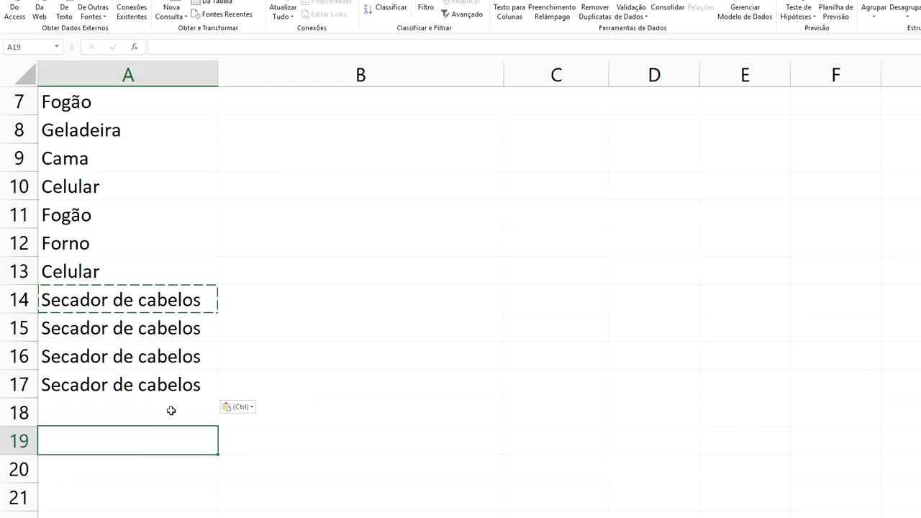
{"action": "left_click", "coordinate": [171, 411]}
{"action": "key", "text": "ctrl+v"}
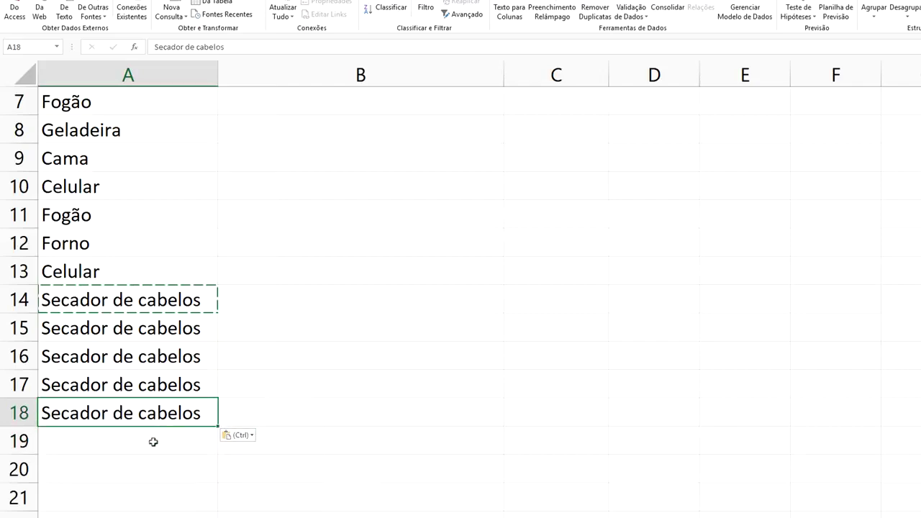
{"action": "left_click", "coordinate": [152, 442]}
{"action": "key", "text": "ctrl+v"}
{"action": "scroll", "coordinate": [373, 329], "scroll_direction": "up", "scroll_amount": 2}
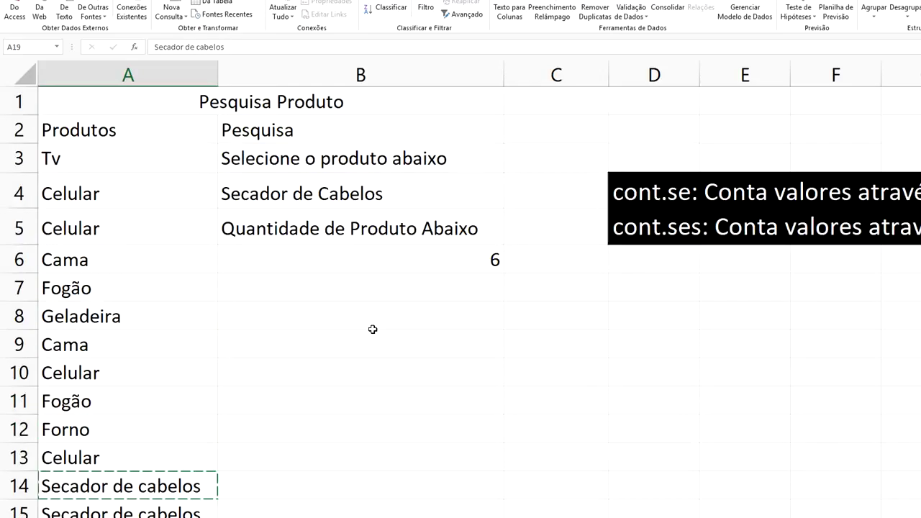
{"action": "left_click", "coordinate": [435, 234]}
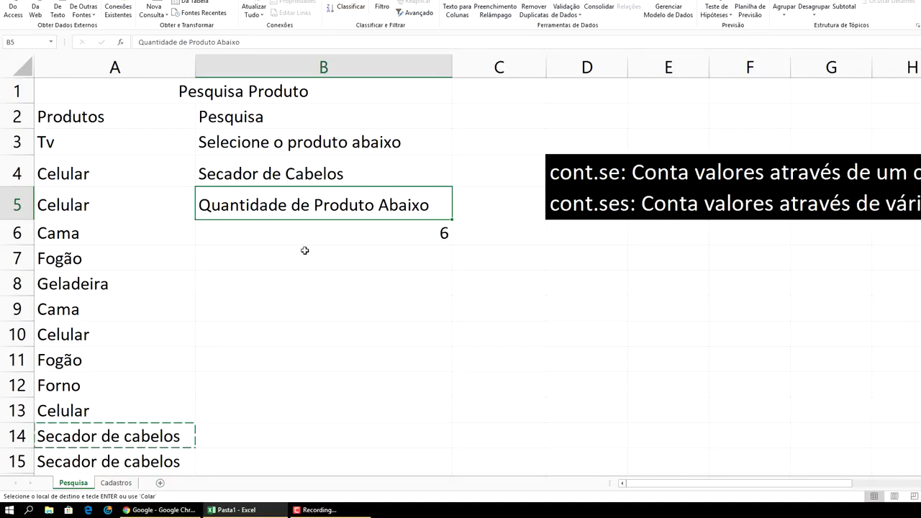
- Cancel the pending copy and clear the Secador de cabelos entry from A14
{"action": "scroll", "coordinate": [223, 255], "scroll_direction": "down", "scroll_amount": 2}
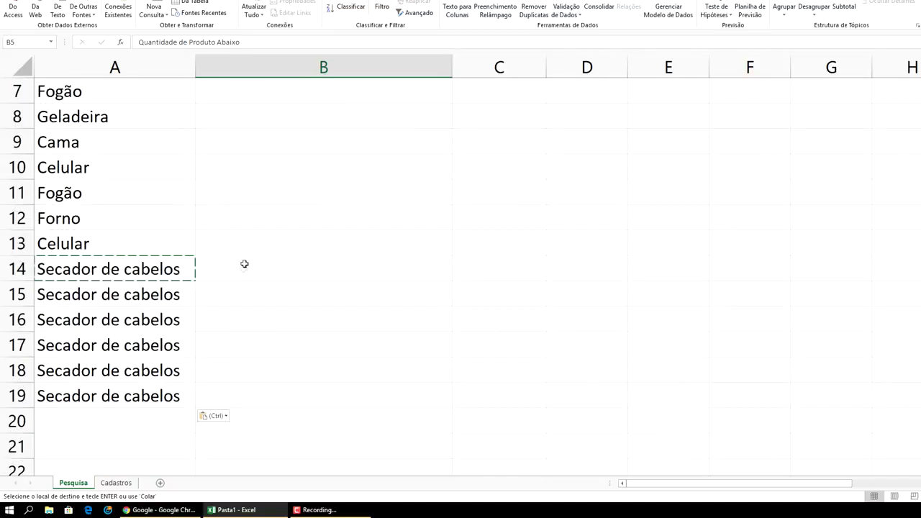
{"action": "scroll", "coordinate": [252, 309], "scroll_direction": "up", "scroll_amount": 1}
{"action": "left_click", "coordinate": [167, 387]}
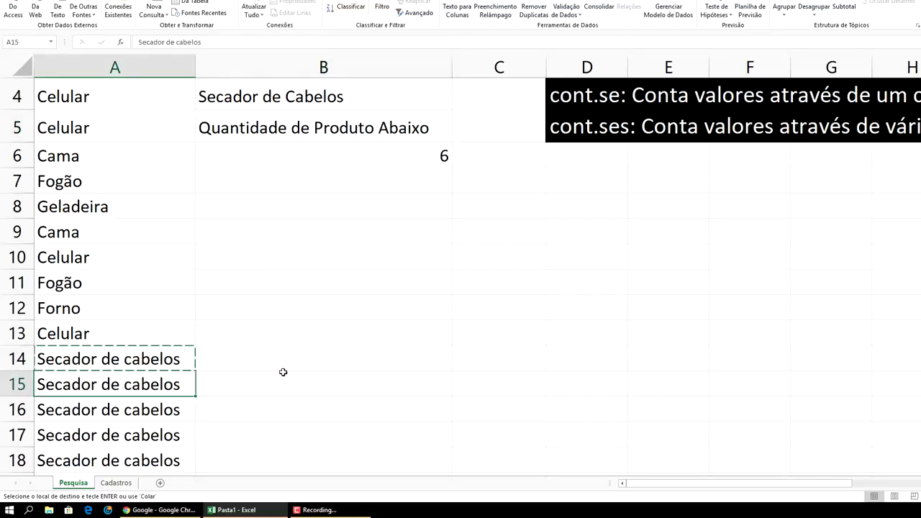
{"action": "left_click", "coordinate": [346, 375]}
{"action": "key", "text": "Escape"}
{"action": "left_click", "coordinate": [175, 361]}
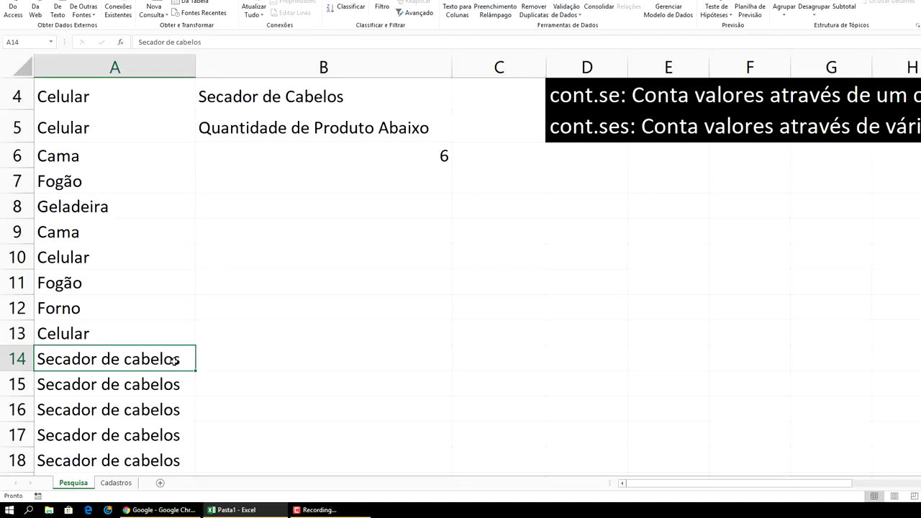
{"action": "key", "text": "Delete"}
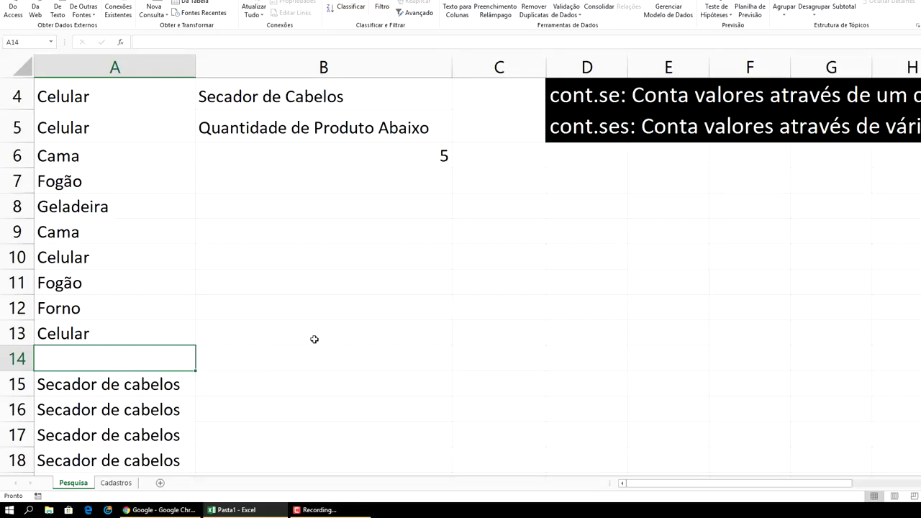
{"action": "scroll", "coordinate": [494, 308], "scroll_direction": "up", "scroll_amount": 1}
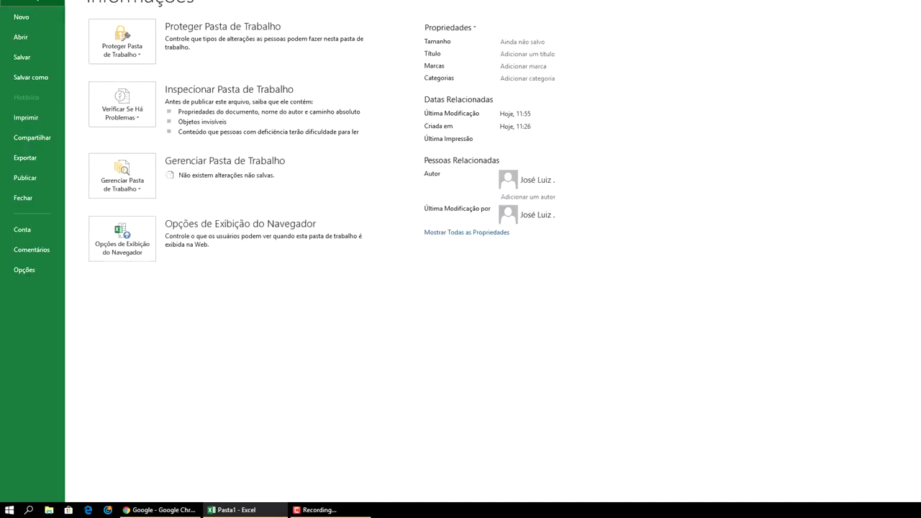
- Save the workbook to the desktop (Área de Trabalho) under the name Contse
{"action": "left_click", "coordinate": [38, 79]}
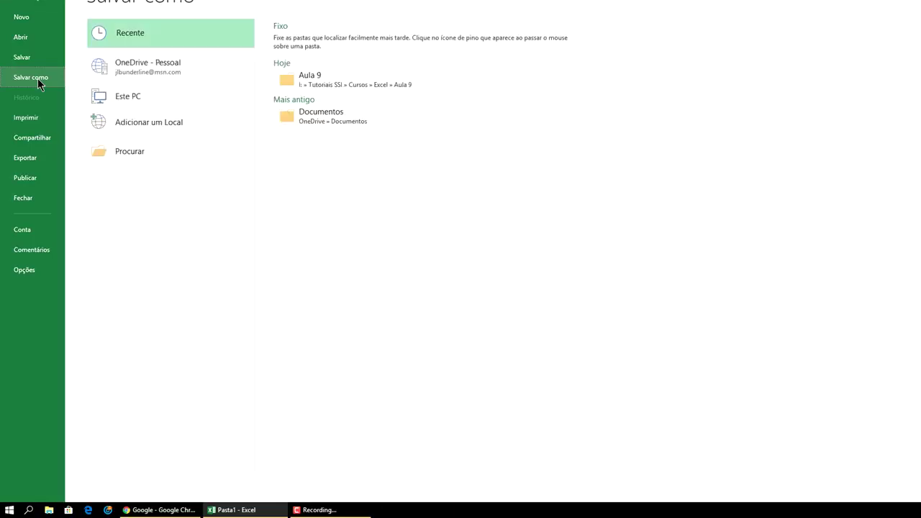
{"action": "left_click", "coordinate": [126, 151]}
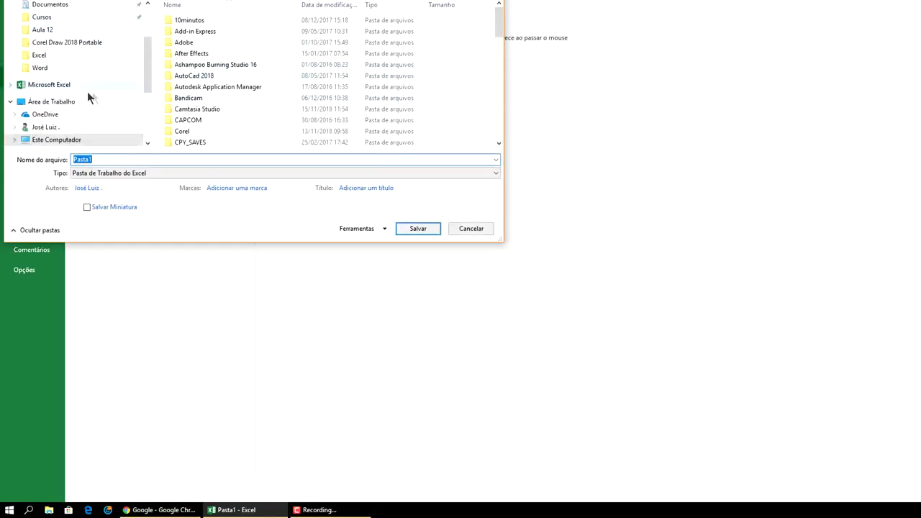
{"action": "left_click", "coordinate": [64, 101]}
{"action": "left_click", "coordinate": [143, 159]}
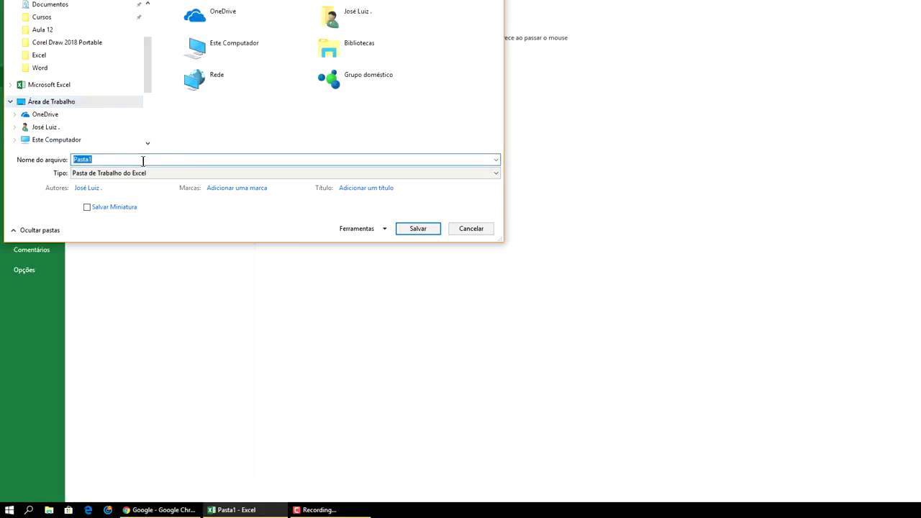
{"action": "type", "text": "Contse"}
{"action": "left_click", "coordinate": [418, 228]}
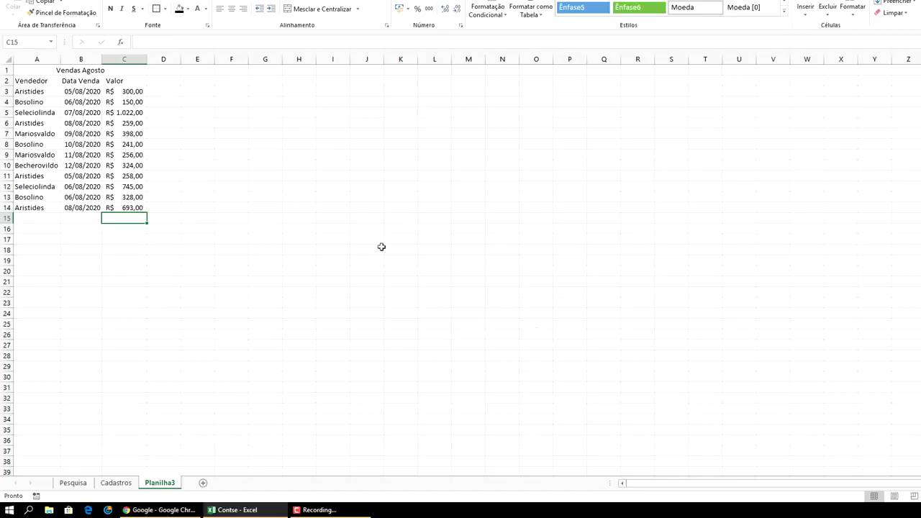
- Rename the Planilha3 sheet tab to Vendas Agosto
{"action": "scroll", "coordinate": [460, 267], "scroll_direction": "up", "scroll_amount": 2}
{"action": "scroll", "coordinate": [461, 266], "scroll_direction": "up", "scroll_amount": 2}
{"action": "scroll", "coordinate": [460, 266], "scroll_direction": "up", "scroll_amount": 3}
{"action": "scroll", "coordinate": [460, 266], "scroll_direction": "up", "scroll_amount": 2}
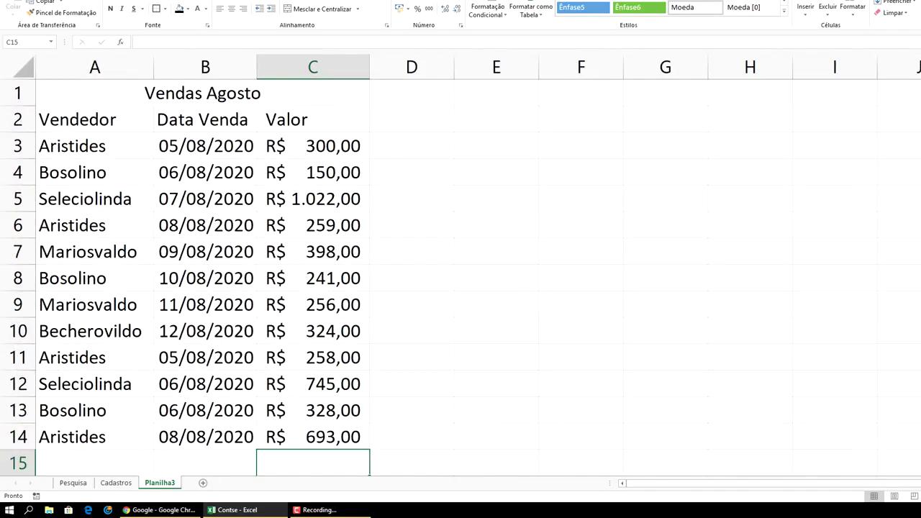
{"action": "scroll", "coordinate": [461, 267], "scroll_direction": "down", "scroll_amount": 1}
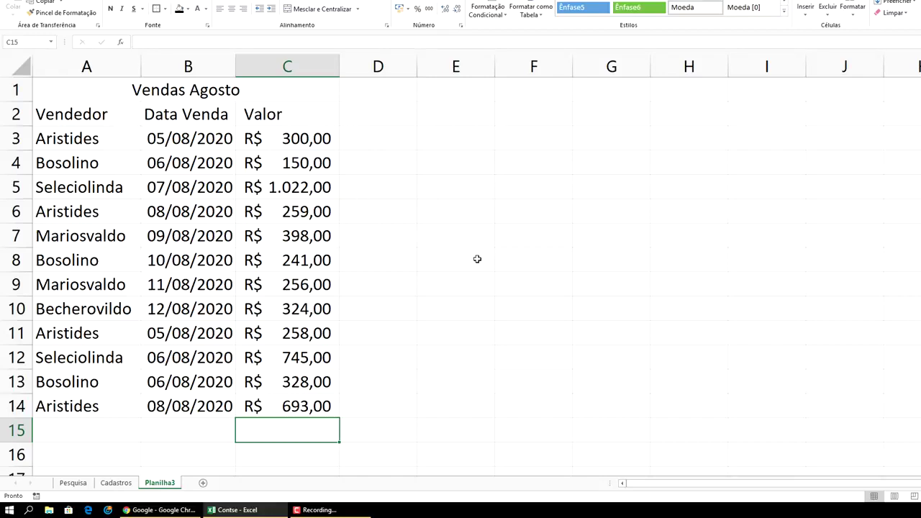
{"action": "right_click", "coordinate": [164, 489]}
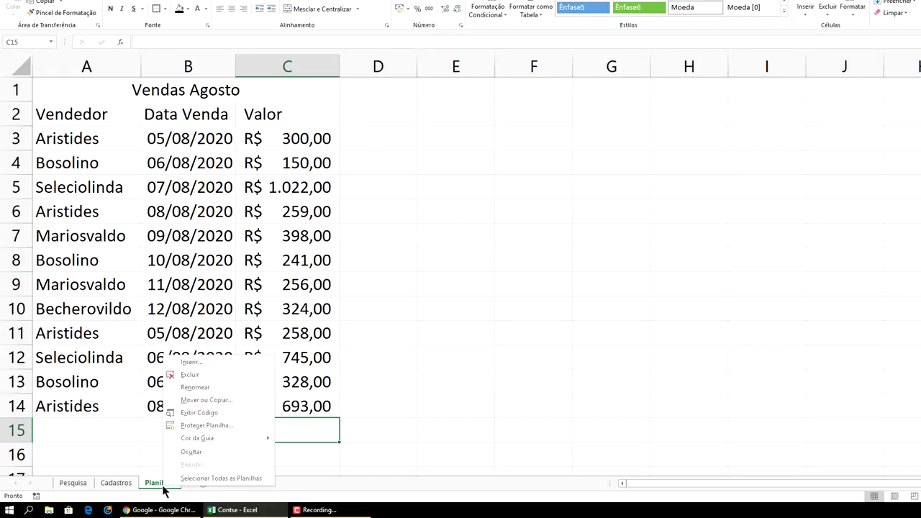
{"action": "left_click", "coordinate": [209, 388]}
{"action": "type", "text": "Vendas"}
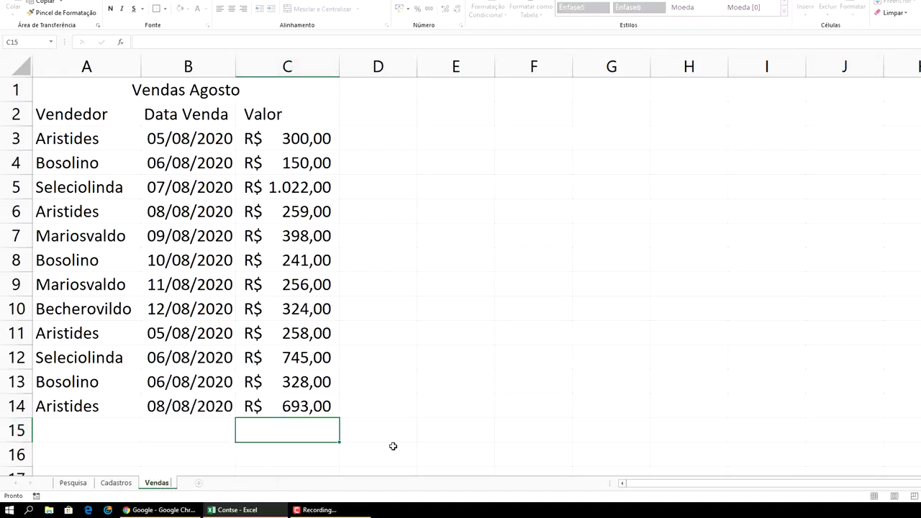
{"action": "type", "text": " Agosto"}
{"action": "key", "text": "Return"}
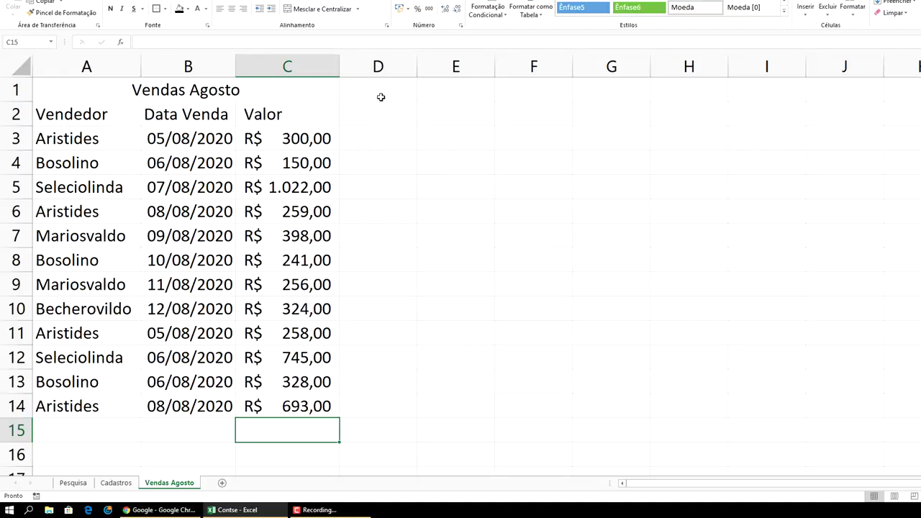
{"action": "left_click", "coordinate": [444, 93]}
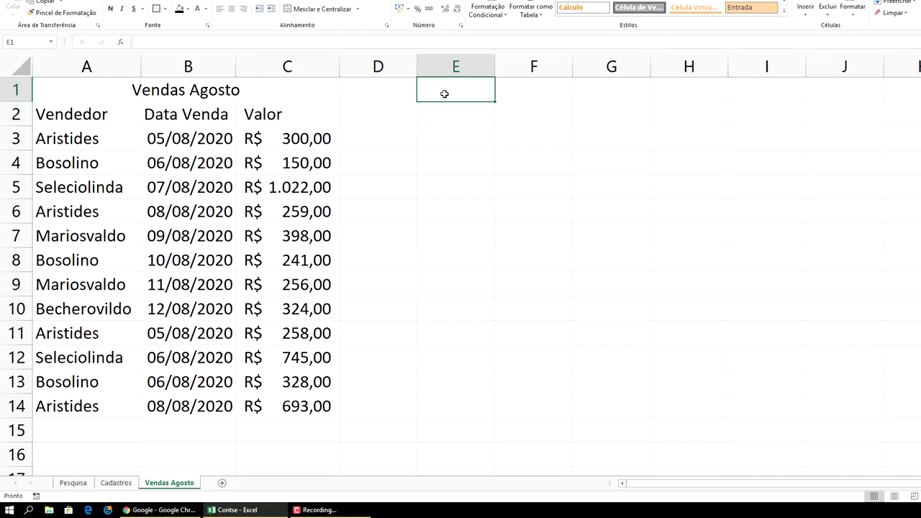
- Label E1 'Defina Vendedor abaixo', autofit column E, and enter 'Defina Data abaixo' in E3
{"action": "type", "text": "Defina Vendedor abaixo"}
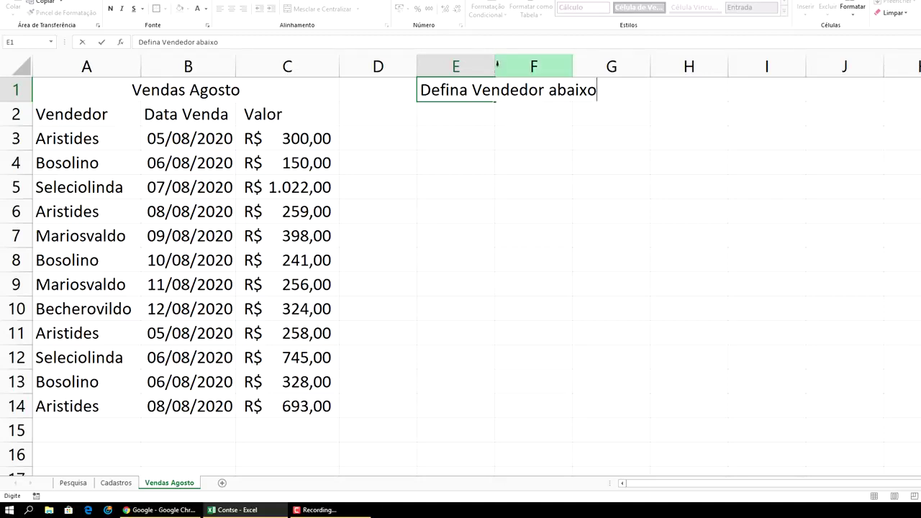
{"action": "left_click", "coordinate": [495, 59]}
{"action": "double_click", "coordinate": [494, 58]}
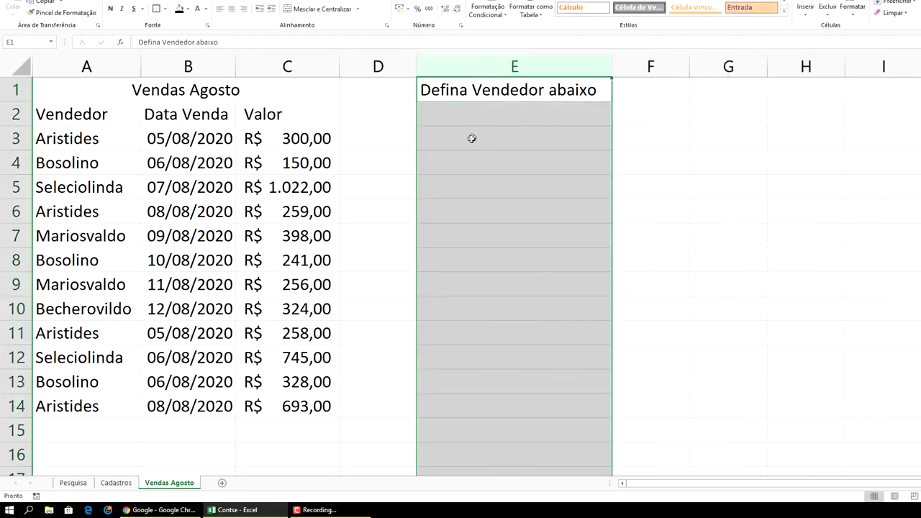
{"action": "left_click", "coordinate": [469, 139]}
{"action": "type", "text": "Defina Data abaixo"}
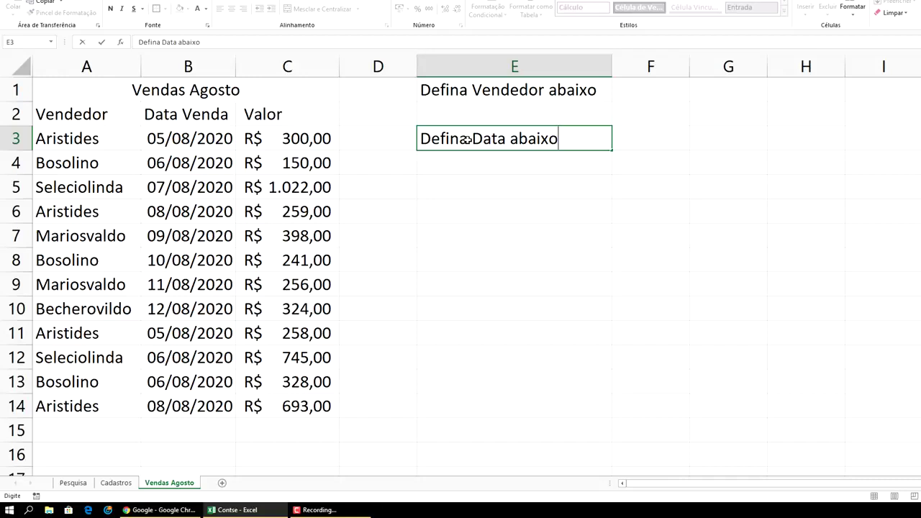
{"action": "key", "text": "Return"}
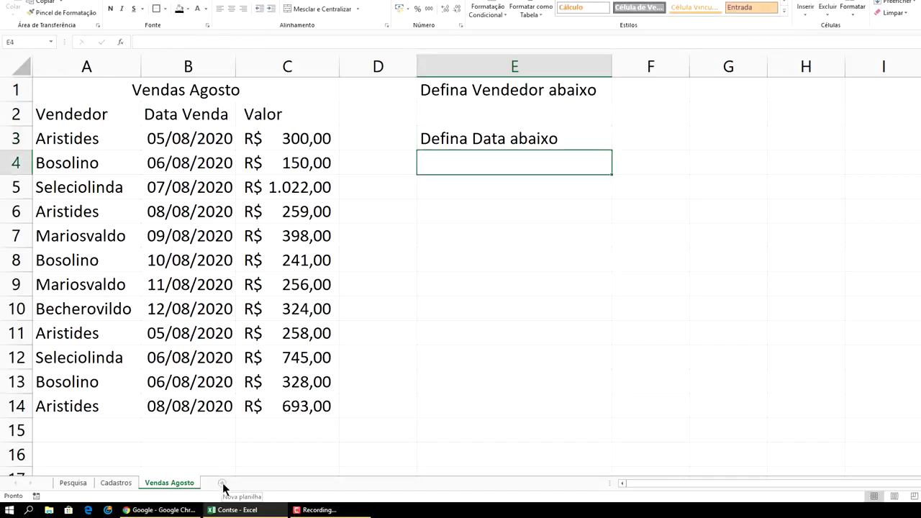
- On the Cadastros sheet, enter 'Cadastro Vendedores' in B1 and widen column B to fit
{"action": "left_click", "coordinate": [117, 484]}
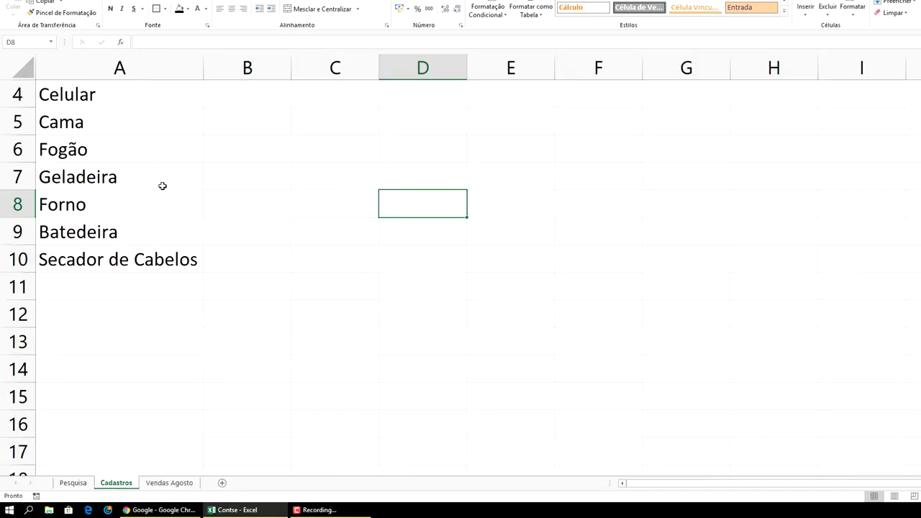
{"action": "scroll", "coordinate": [162, 186], "scroll_direction": "up", "scroll_amount": 1}
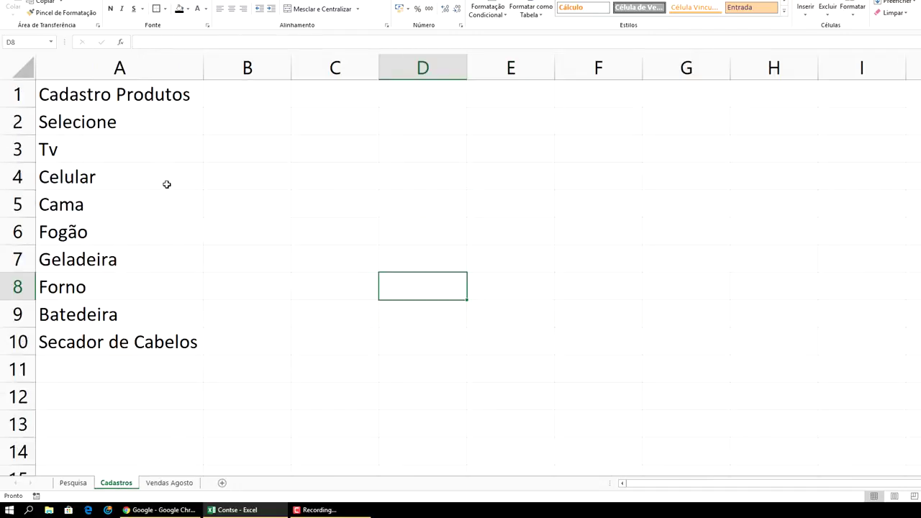
{"action": "left_click", "coordinate": [236, 100]}
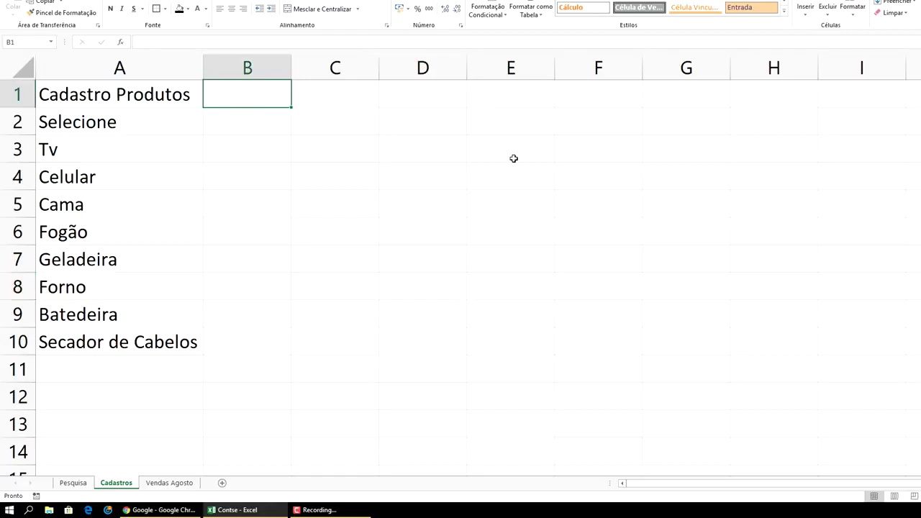
{"action": "type", "text": "Cadastro Vendedores"}
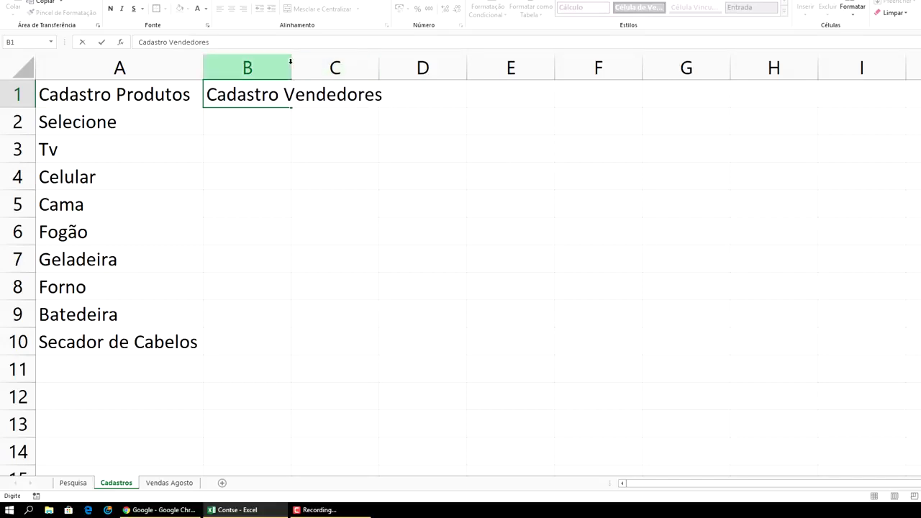
{"action": "left_click_drag", "start_coordinate": [292, 65], "coordinate": [397, 65]}
- Enter 'Cadastro Datas' in C1 and autofit column C to its heading
{"action": "left_click", "coordinate": [447, 104]}
{"action": "type", "text": "Cadastro "}
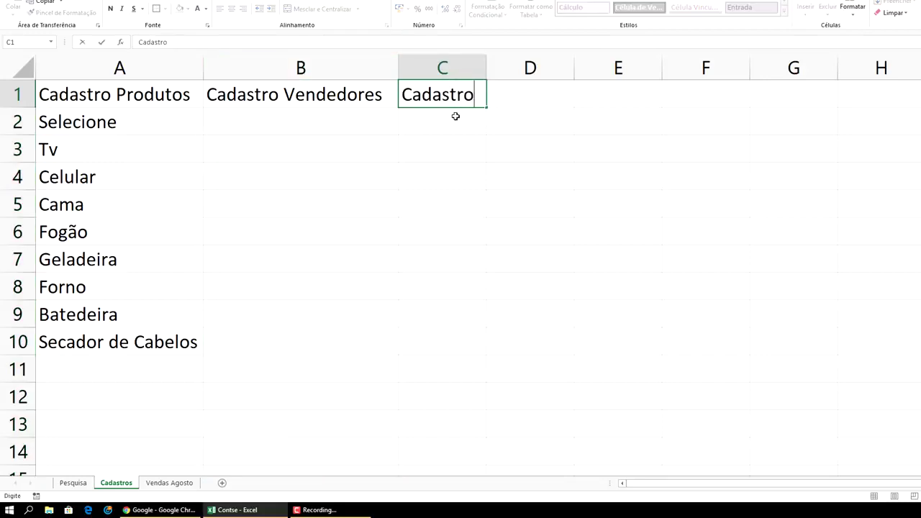
{"action": "type", "text": "Datas"}
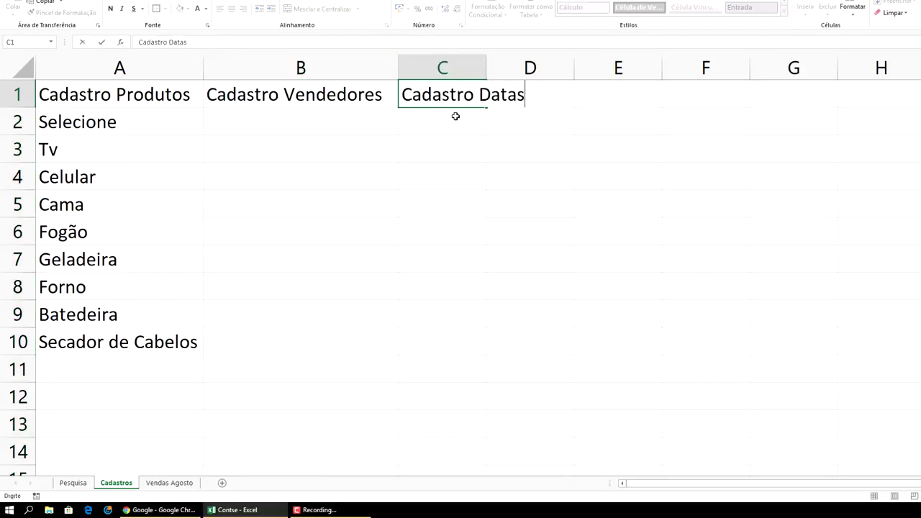
{"action": "key", "text": "Return"}
{"action": "double_click", "coordinate": [487, 68]}
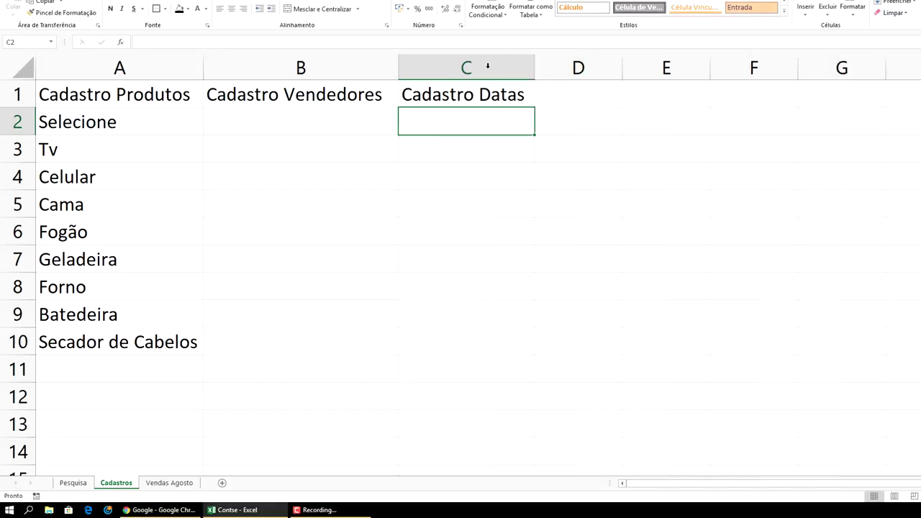
{"action": "left_click", "coordinate": [170, 484]}
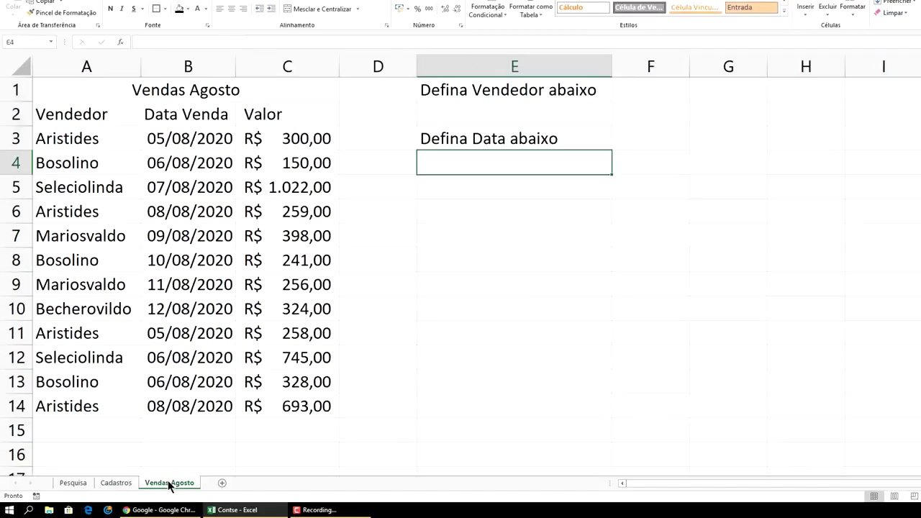
- Copy the seller names from Vendas Agosto A3 and A4 into Cadastros C2 and C3
{"action": "left_click", "coordinate": [84, 140]}
{"action": "key", "text": "ctrl+c"}
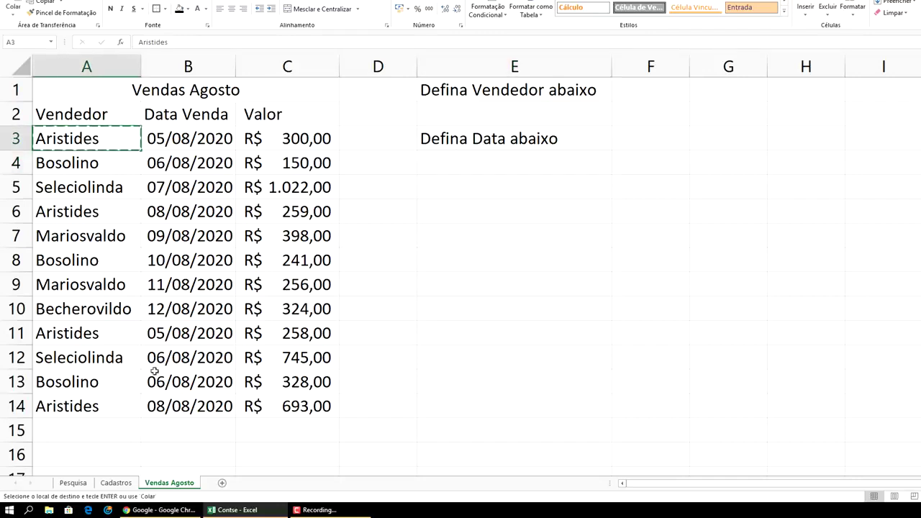
{"action": "left_click", "coordinate": [115, 483]}
{"action": "key", "text": "ctrl+v"}
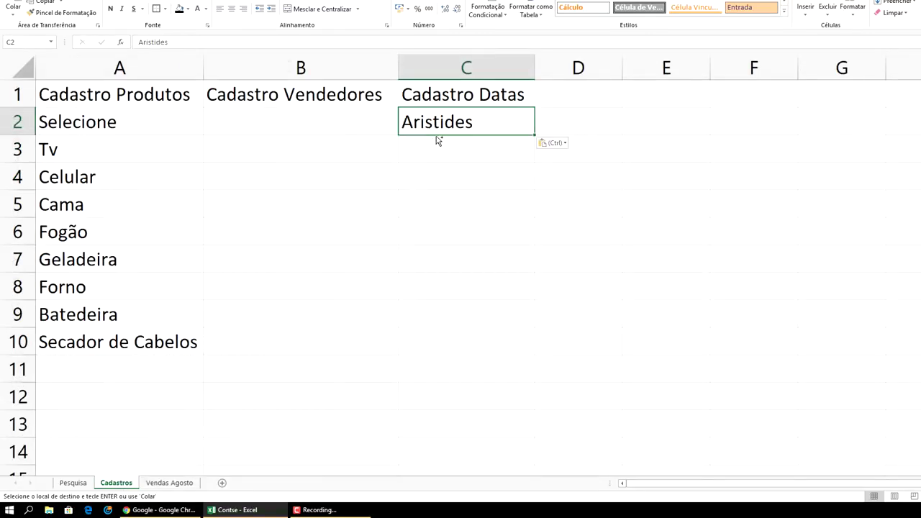
{"action": "left_click", "coordinate": [185, 483]}
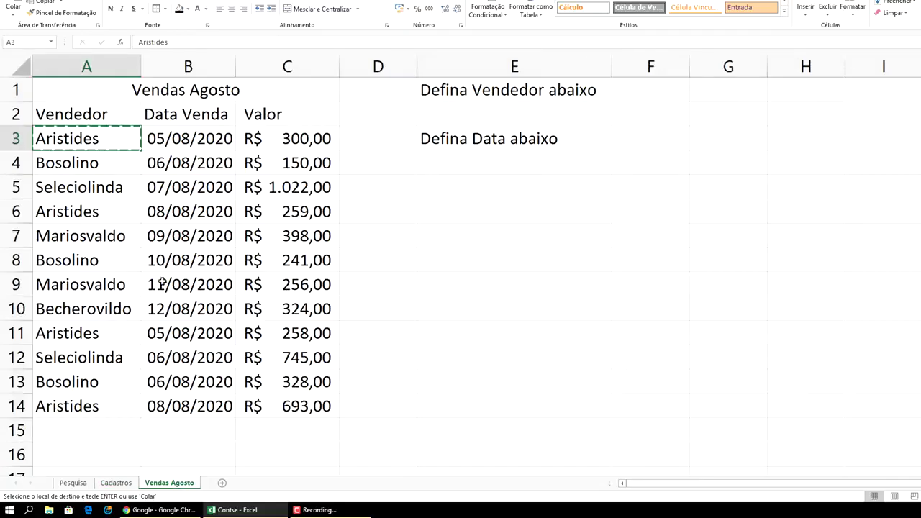
{"action": "left_click", "coordinate": [93, 163]}
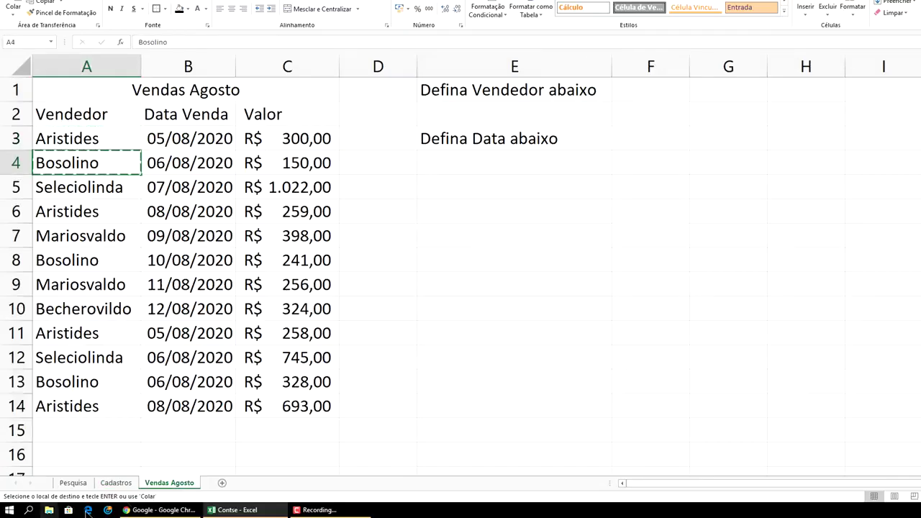
{"action": "left_click", "coordinate": [115, 483]}
{"action": "left_click", "coordinate": [482, 151]}
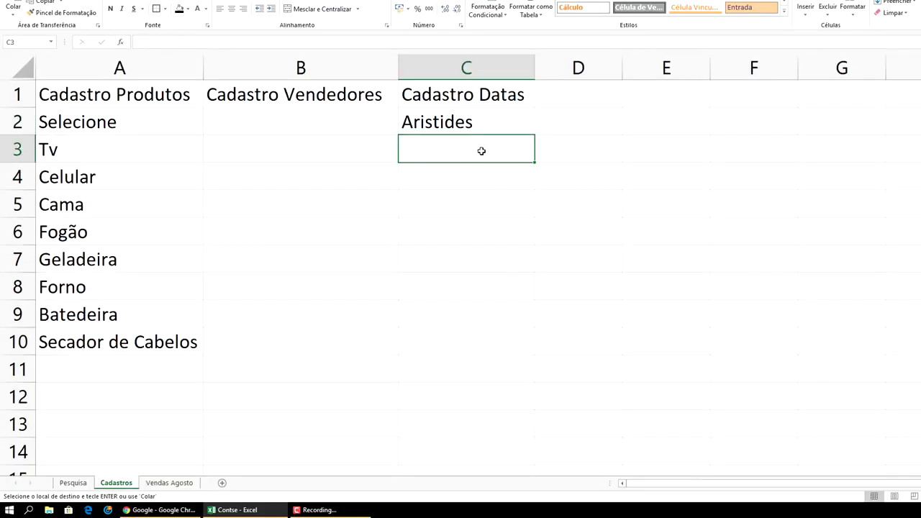
{"action": "key", "text": "ctrl+v"}
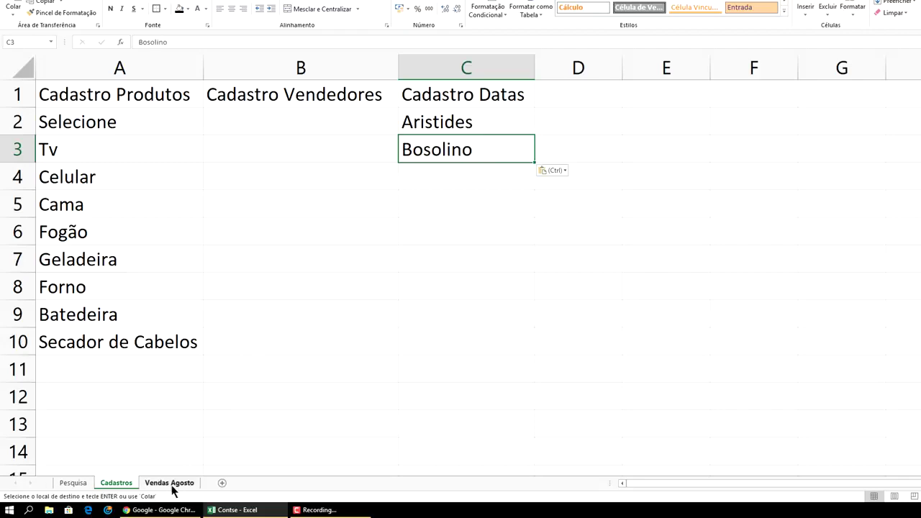
{"action": "left_click", "coordinate": [172, 483]}
- Copy the seller names from Vendas Agosto A5 and A7 into Cadastros C4 and C5
{"action": "left_click", "coordinate": [105, 189]}
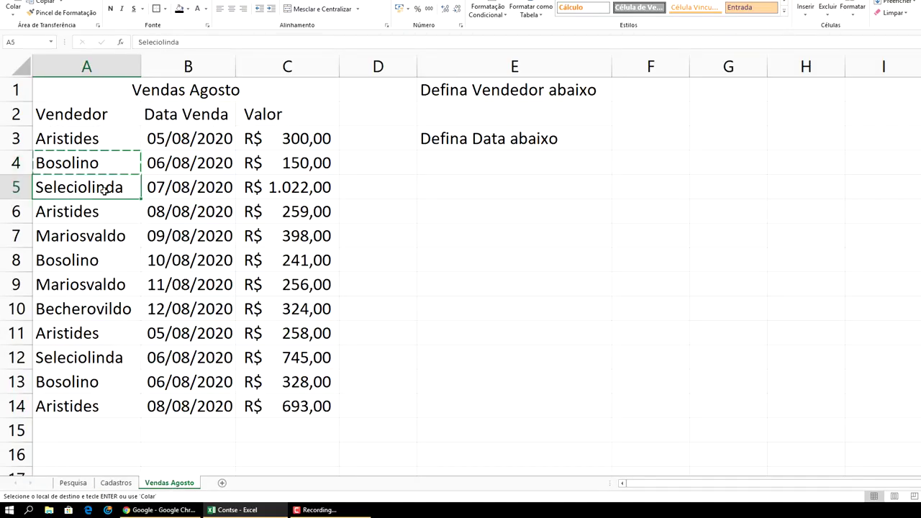
{"action": "key", "text": "ctrl+c"}
{"action": "left_click", "coordinate": [127, 489]}
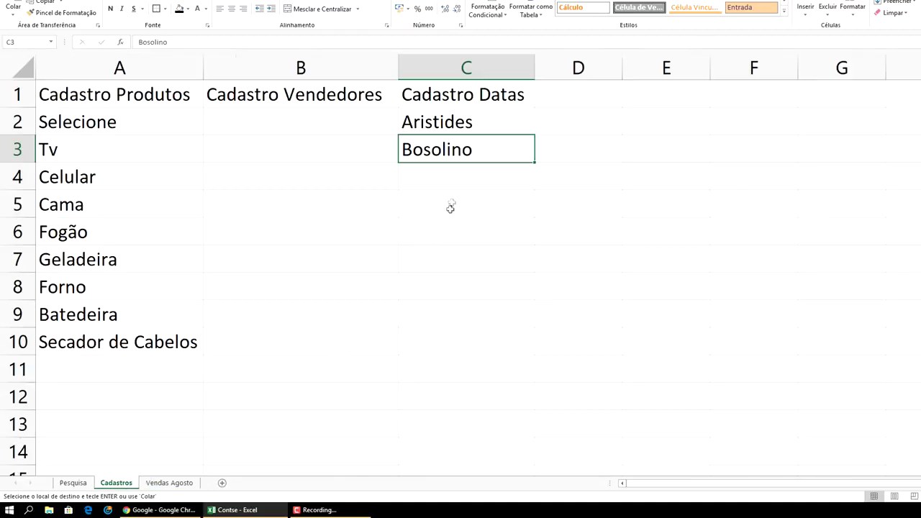
{"action": "left_click", "coordinate": [453, 183]}
{"action": "key", "text": "ctrl+v"}
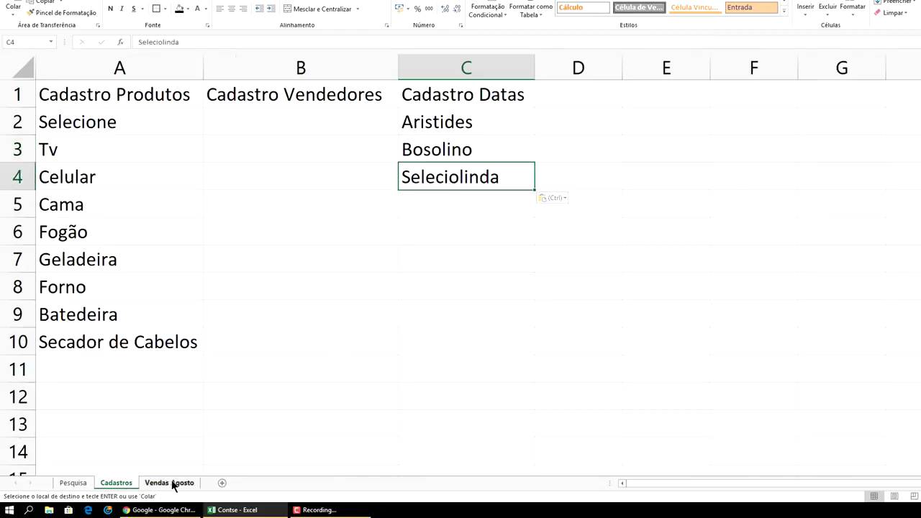
{"action": "left_click", "coordinate": [171, 484]}
{"action": "left_click", "coordinate": [117, 236]}
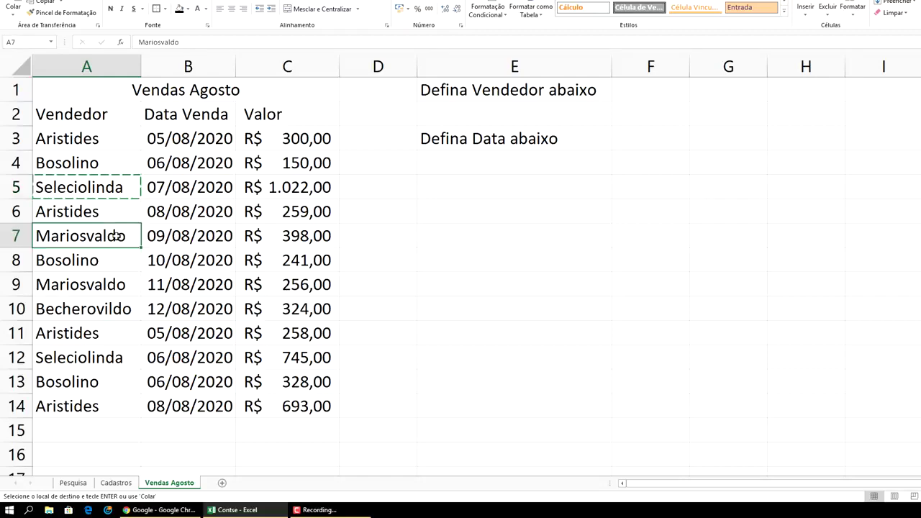
{"action": "key", "text": "ctrl+c"}
{"action": "left_click", "coordinate": [116, 483]}
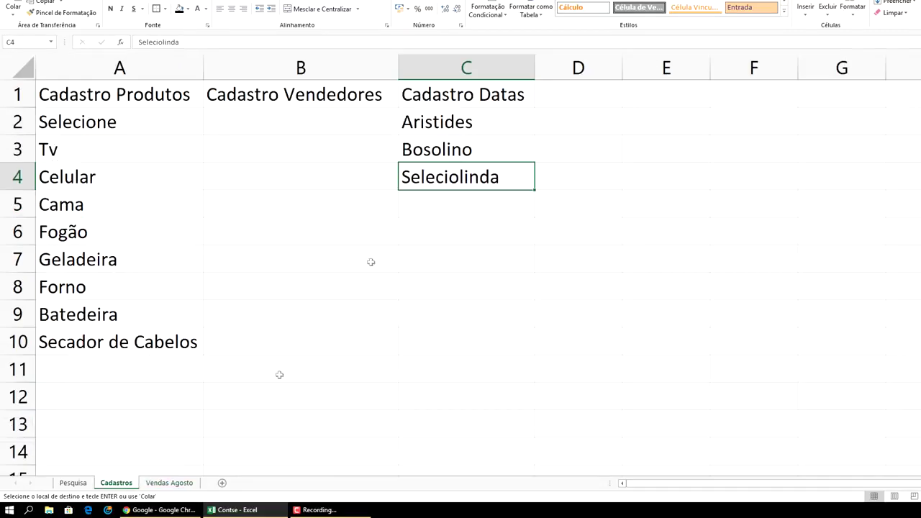
{"action": "left_click", "coordinate": [445, 214]}
{"action": "key", "text": "ctrl+v"}
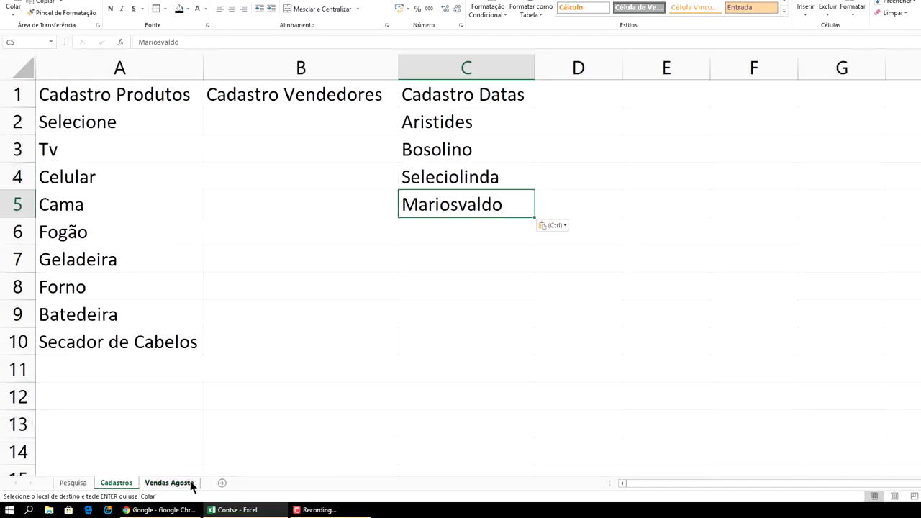
{"action": "left_click", "coordinate": [188, 483]}
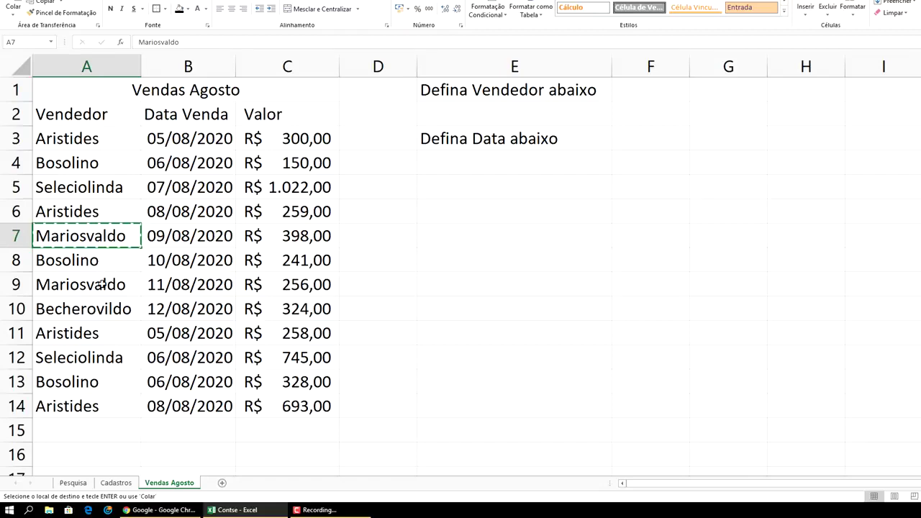
- Copy the seller name from Vendas Agosto A10 into Cadastros C6
{"action": "left_click", "coordinate": [105, 312]}
{"action": "key", "text": "ctrl+c"}
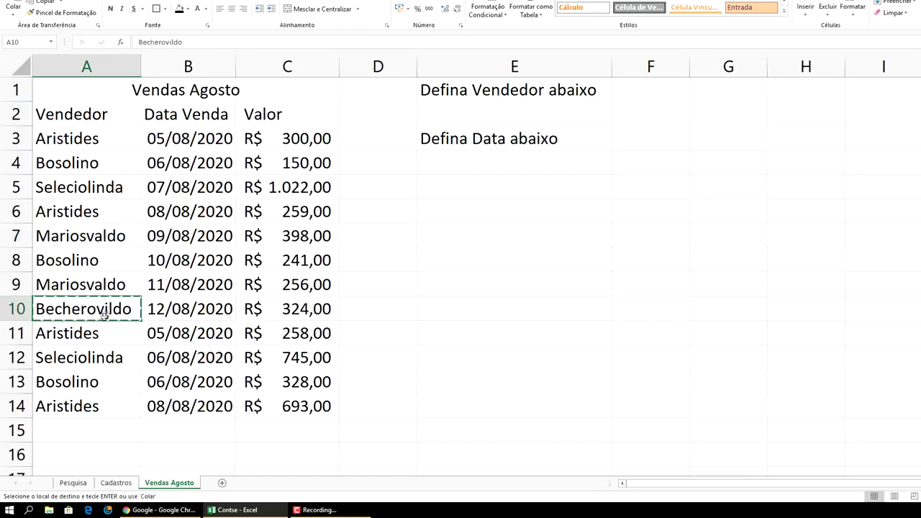
{"action": "left_click", "coordinate": [117, 483]}
{"action": "left_click", "coordinate": [447, 232]}
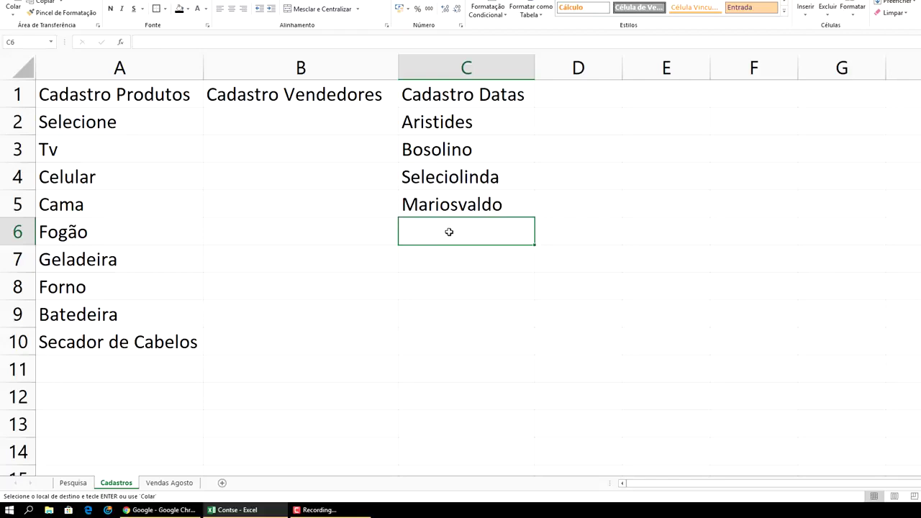
{"action": "key", "text": "ctrl+v"}
{"action": "left_click", "coordinate": [185, 486]}
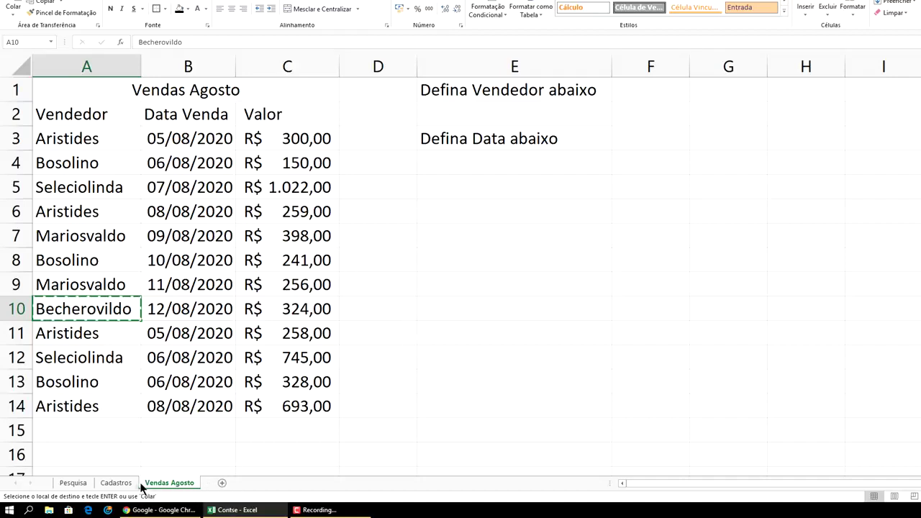
- Paste Becherovildo into C6 on the Cadastros sheet
{"action": "left_click", "coordinate": [116, 483]}
{"action": "type", "text": "Becherovildo"}
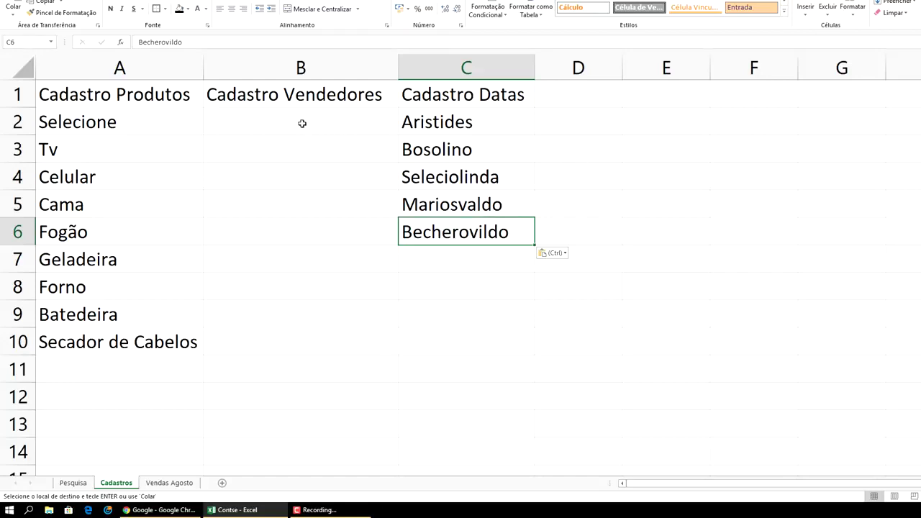
{"action": "left_click", "coordinate": [574, 152]}
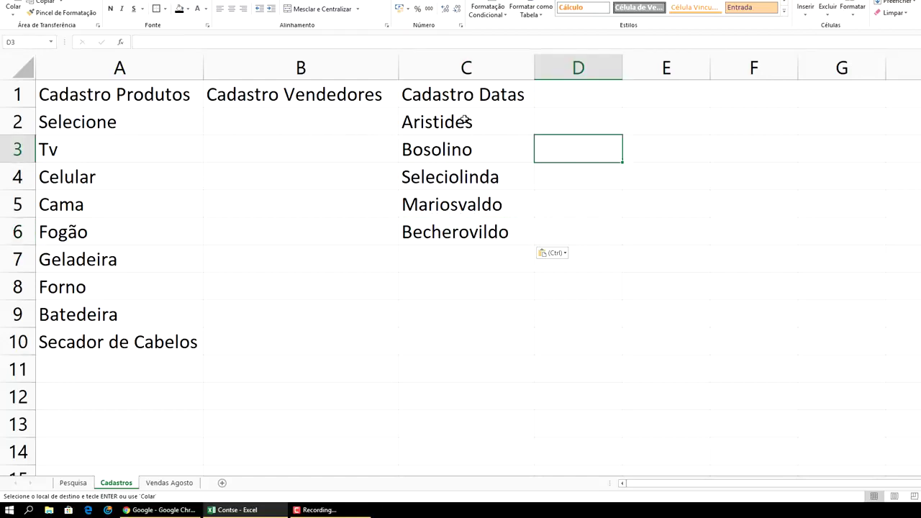
- Move the five seller names from C2:C6 to B2:B6 under Cadastro Vendedores
{"action": "left_click_drag", "start_coordinate": [465, 120], "coordinate": [485, 230]}
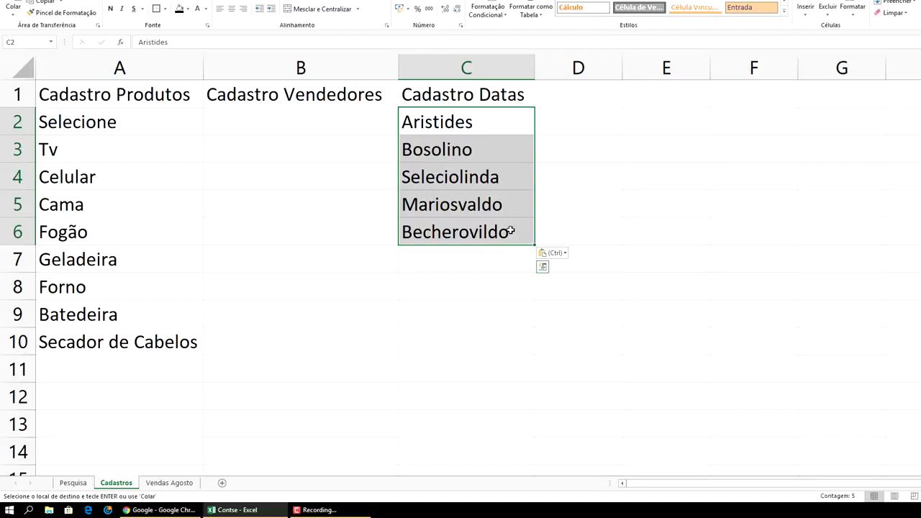
{"action": "key", "text": "ctrl+c"}
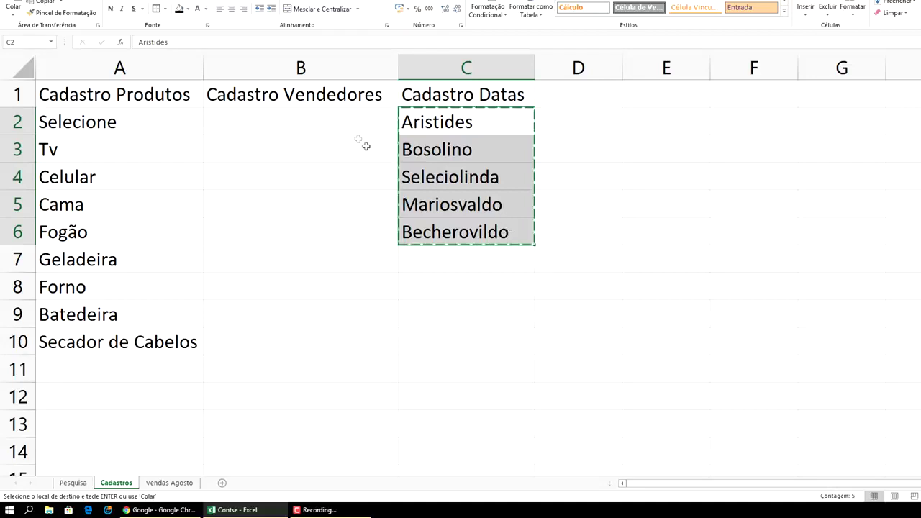
{"action": "left_click", "coordinate": [290, 120]}
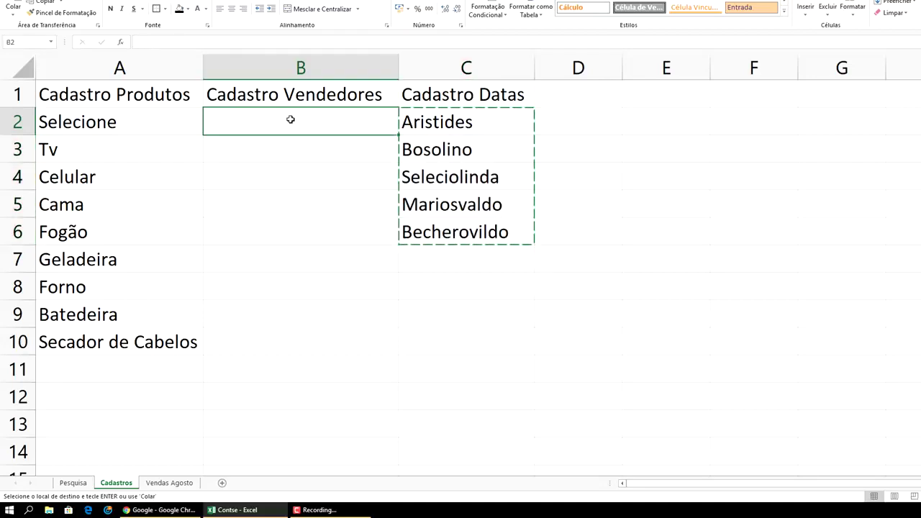
{"action": "key", "text": "ctrl+v"}
{"action": "left_click", "coordinate": [441, 122]}
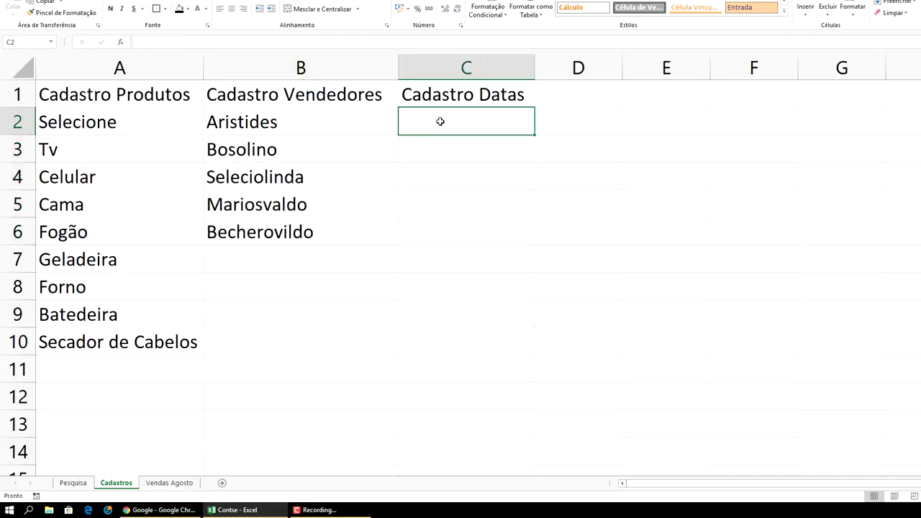
- Enter 01/08/2020 in C2 and fill the date series down to 31/08/2020
{"action": "type", "text": "01/"}
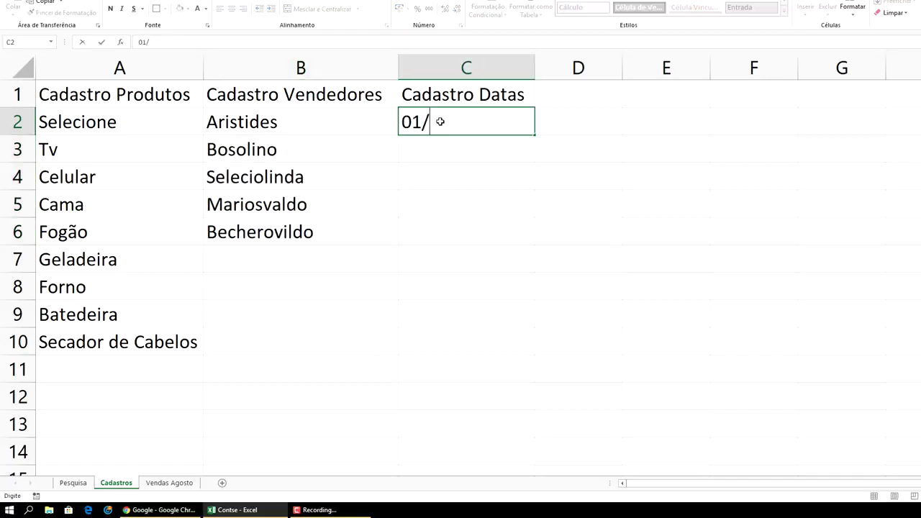
{"action": "type", "text": "08/"}
{"action": "type", "text": "2020"}
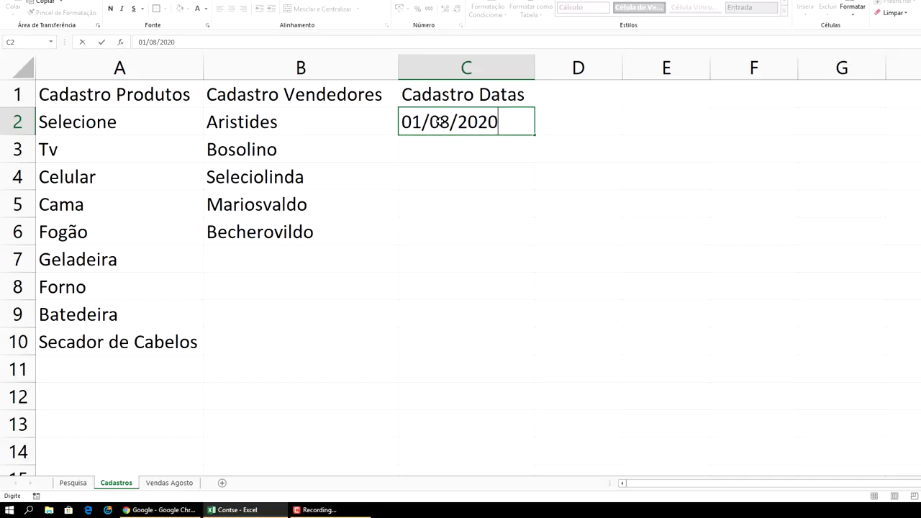
{"action": "left_click", "coordinate": [565, 138]}
{"action": "left_click", "coordinate": [503, 120]}
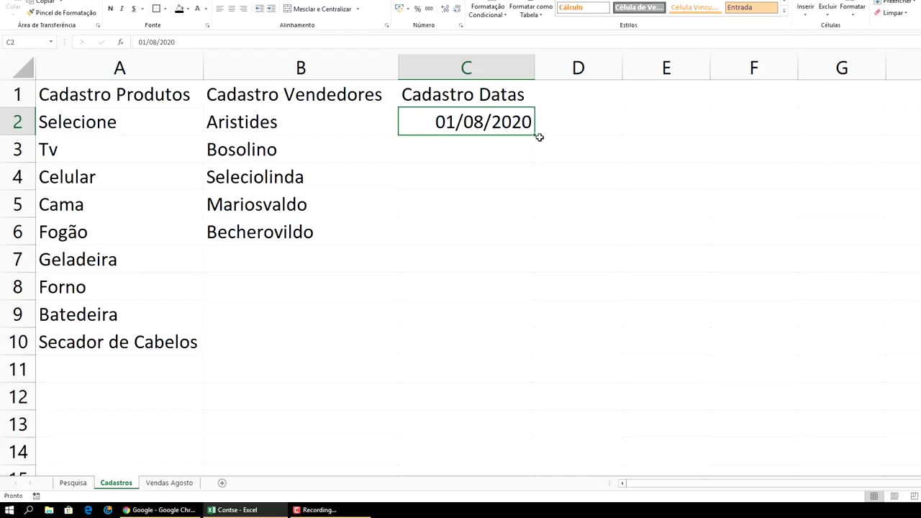
{"action": "left_click_drag", "start_coordinate": [535, 135], "coordinate": [526, 296]}
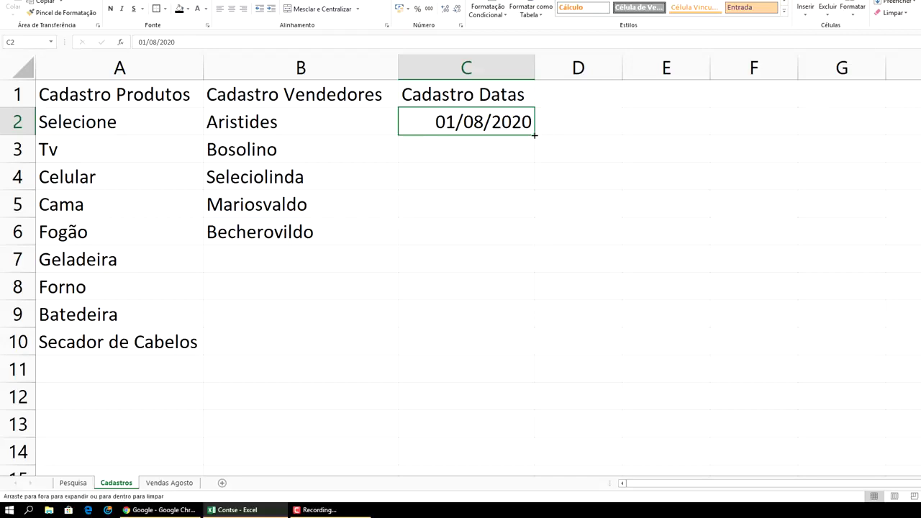
{"action": "mouse_move", "coordinate": [528, 311]}
{"action": "left_mouse_down"}
{"action": "mouse_move", "coordinate": [523, 460]}
{"action": "mouse_move", "coordinate": [512, 493]}
{"action": "mouse_move", "coordinate": [503, 393]}
{"action": "left_mouse_up"}
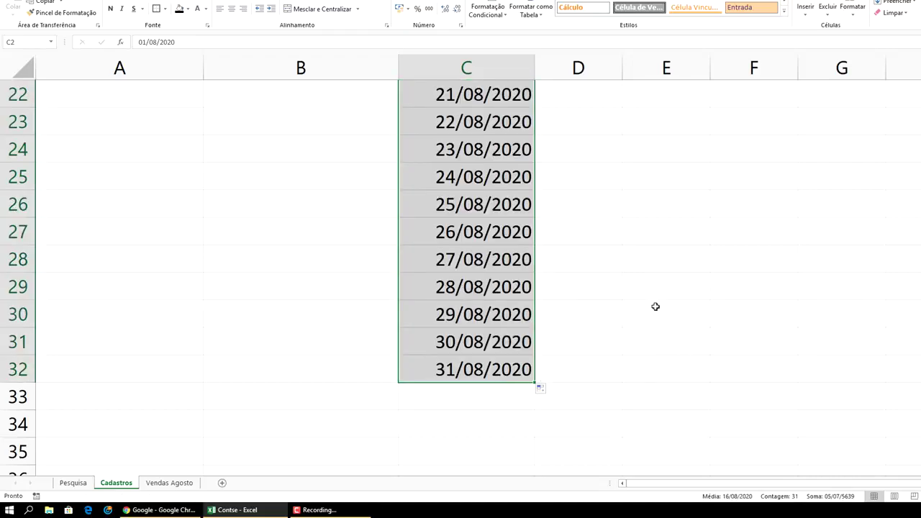
{"action": "scroll", "coordinate": [643, 292], "scroll_direction": "up", "scroll_amount": 3}
{"action": "scroll", "coordinate": [643, 292], "scroll_direction": "up", "scroll_amount": 4}
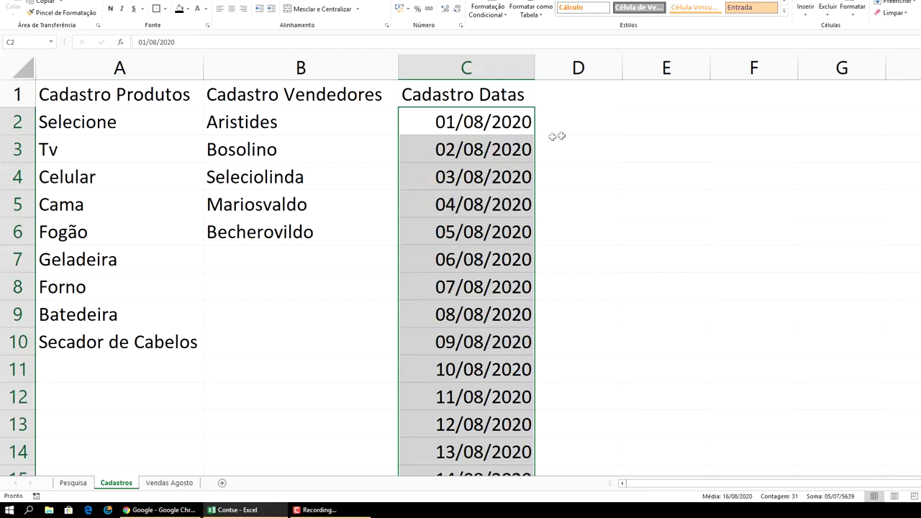
{"action": "left_click", "coordinate": [504, 92]}
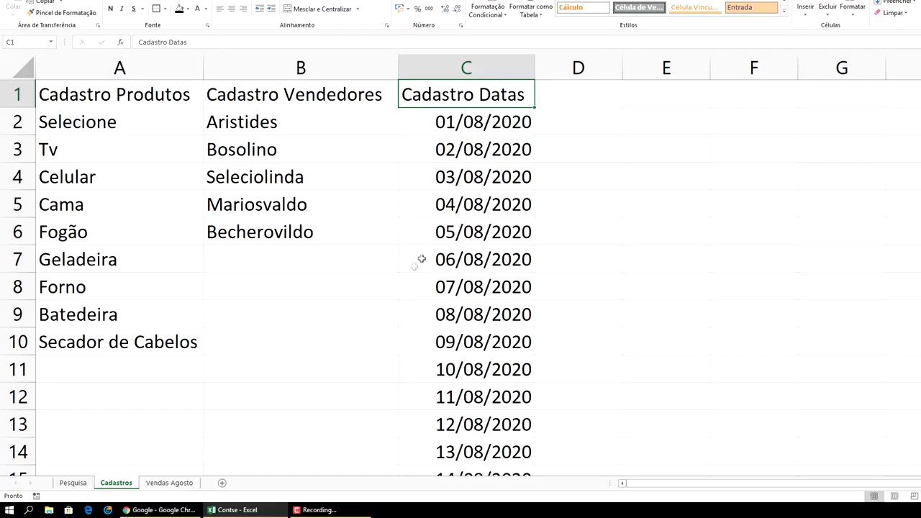
{"action": "left_click", "coordinate": [171, 483]}
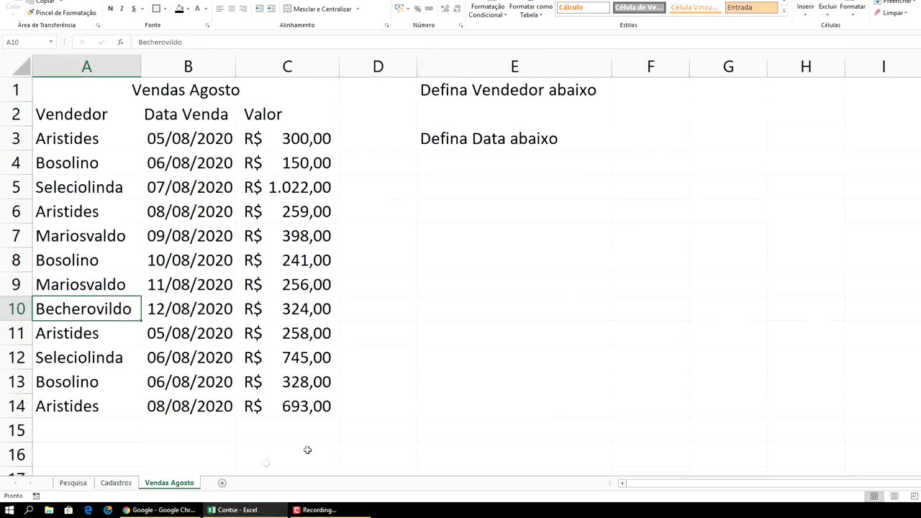
- Restrict E2 to a list from Cadastros!$B$2:$B$13, then test it by typing Selecione
{"action": "left_click", "coordinate": [526, 114]}
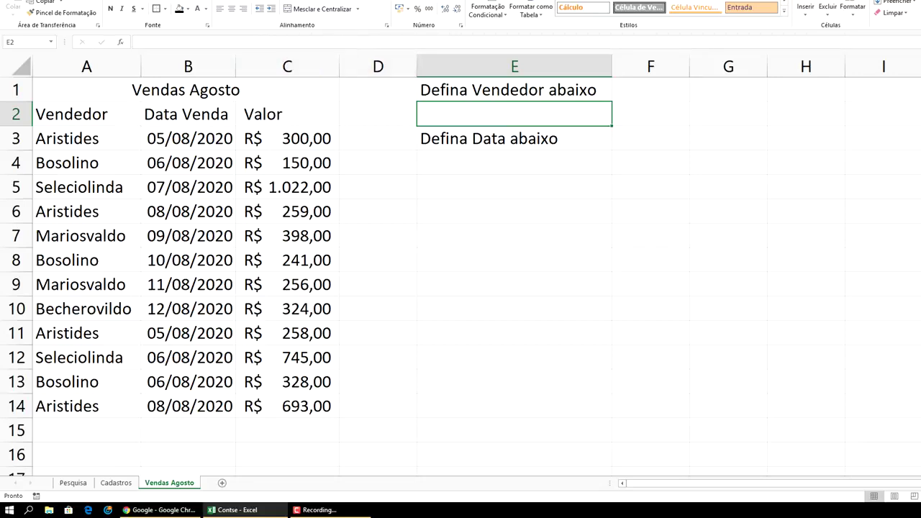
{"action": "left_click", "coordinate": [306, 0]}
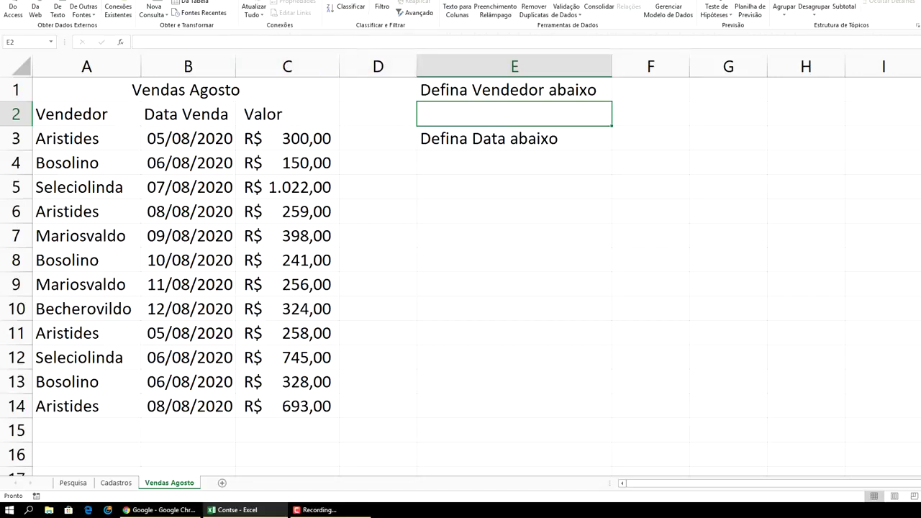
{"action": "left_click", "coordinate": [568, 1]}
{"action": "left_click", "coordinate": [683, 187]}
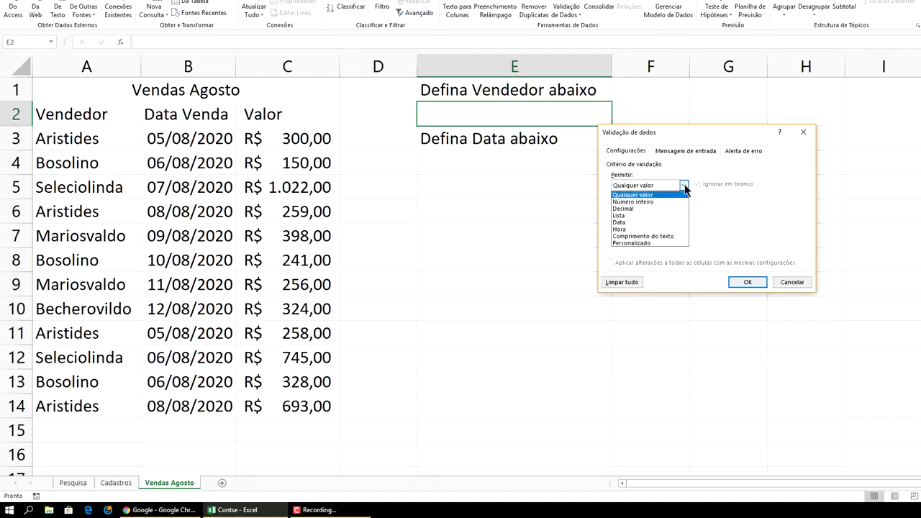
{"action": "left_click", "coordinate": [636, 215]}
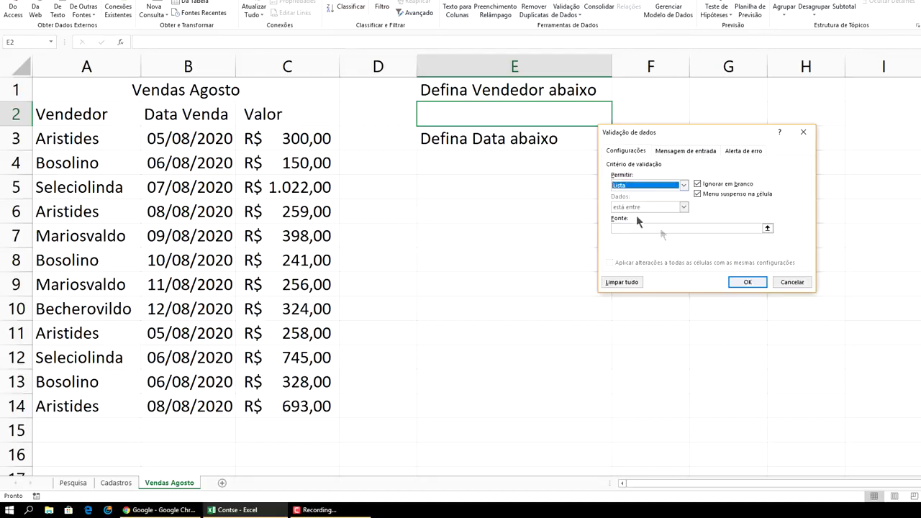
{"action": "left_click", "coordinate": [767, 229]}
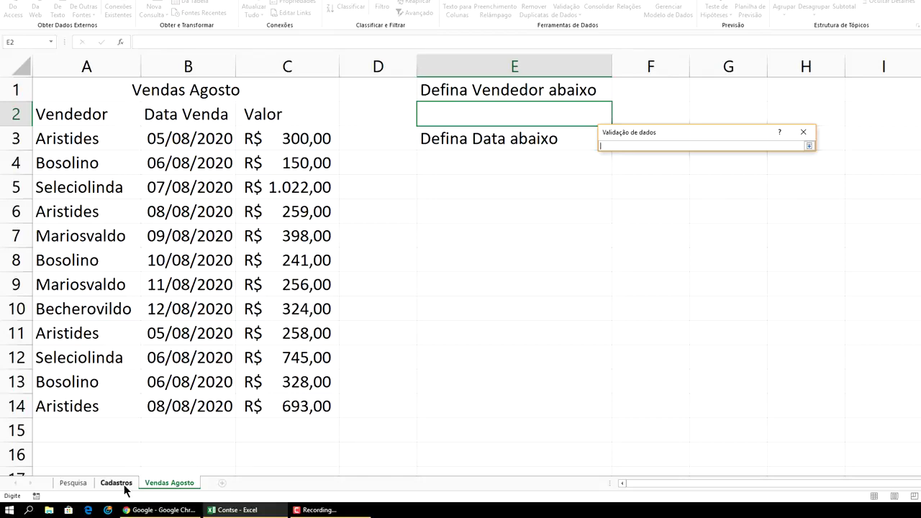
{"action": "left_click", "coordinate": [116, 483]}
{"action": "left_click_drag", "start_coordinate": [275, 117], "coordinate": [290, 415]}
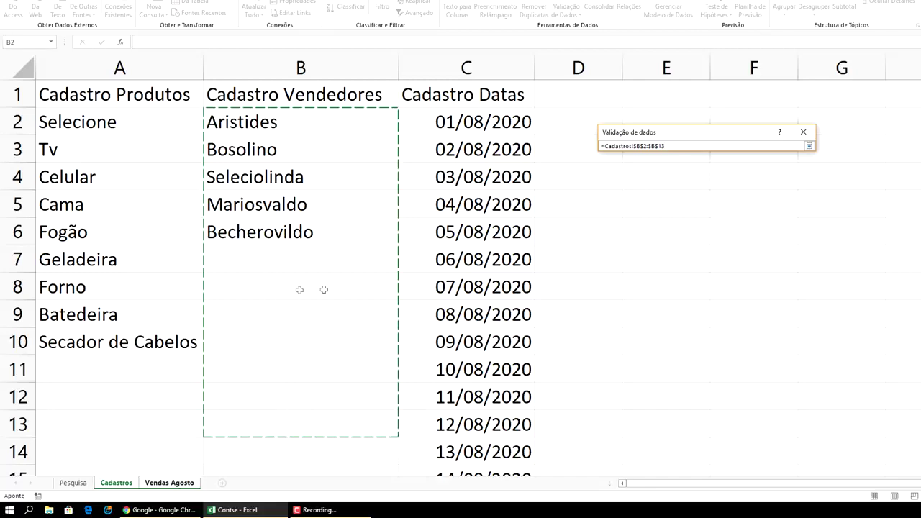
{"action": "left_click", "coordinate": [809, 145]}
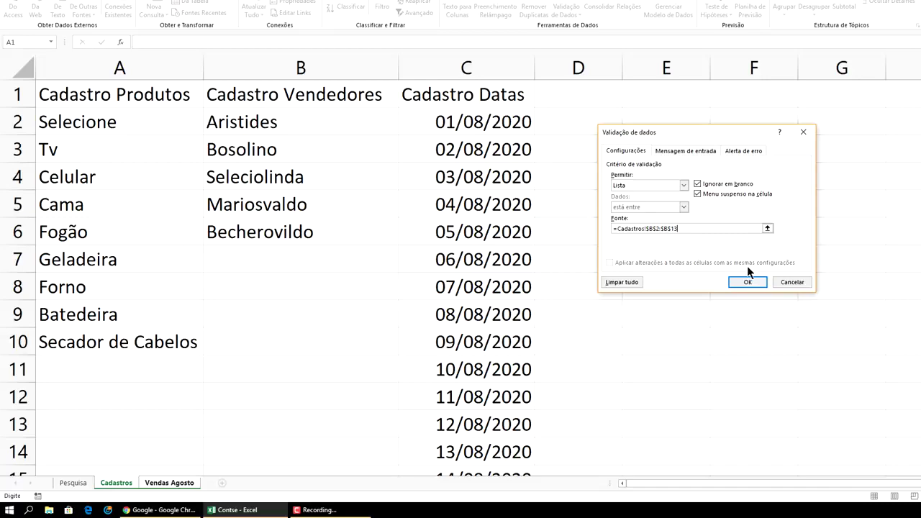
{"action": "left_click", "coordinate": [752, 279]}
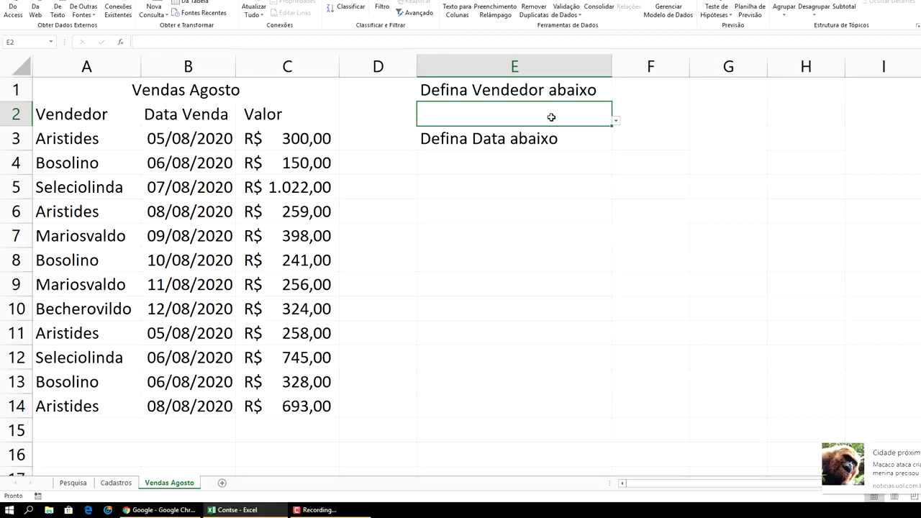
{"action": "type", "text": "Selecione"}
{"action": "key", "text": "Return"}
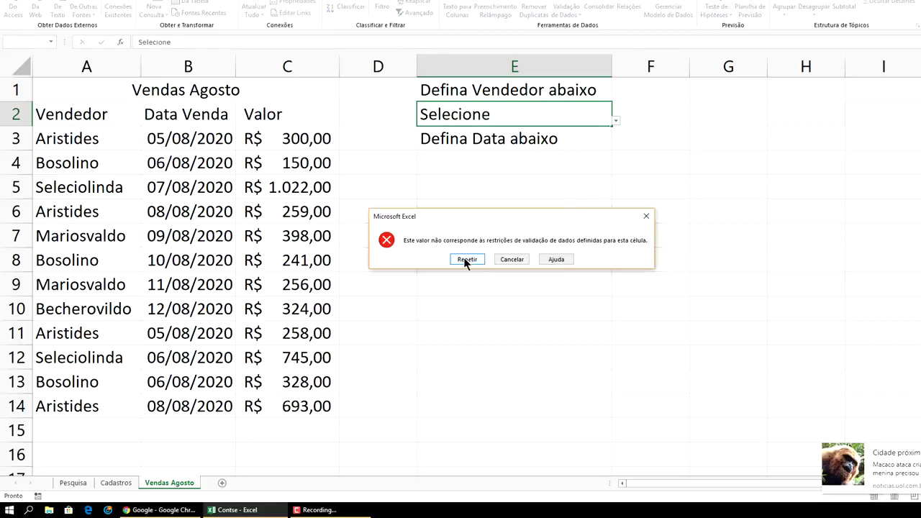
{"action": "left_click", "coordinate": [512, 259]}
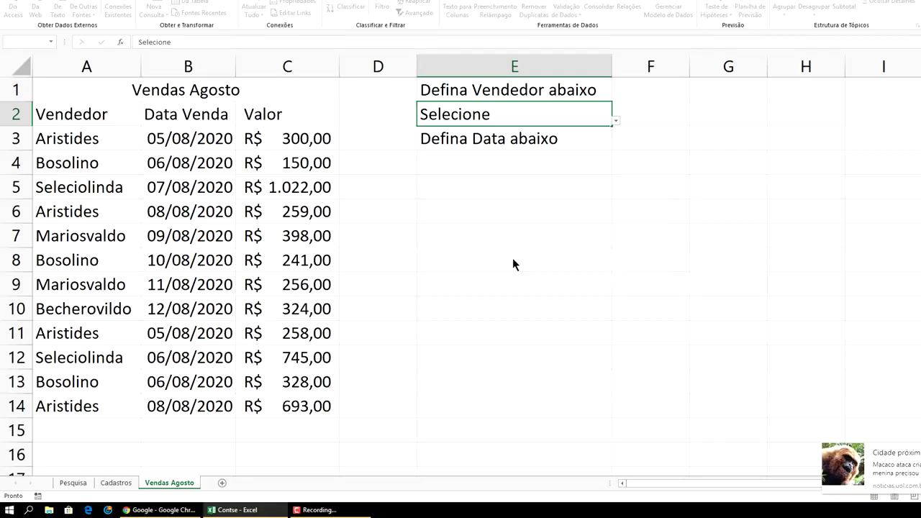
{"action": "left_click", "coordinate": [535, 187]}
{"action": "left_click", "coordinate": [583, 117]}
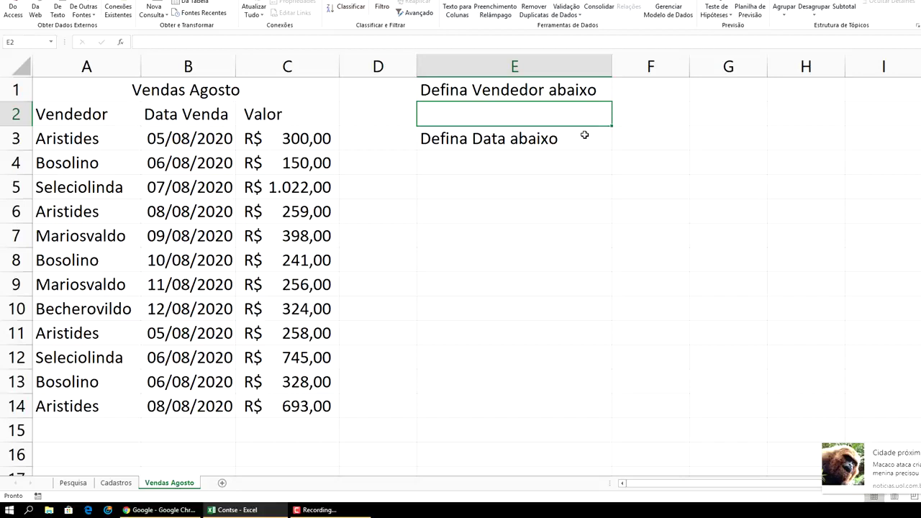
{"action": "type", "text": "Selecione"}
{"action": "left_click", "coordinate": [557, 178]}
{"action": "left_click", "coordinate": [499, 113]}
{"action": "key", "text": "ctrl+c"}
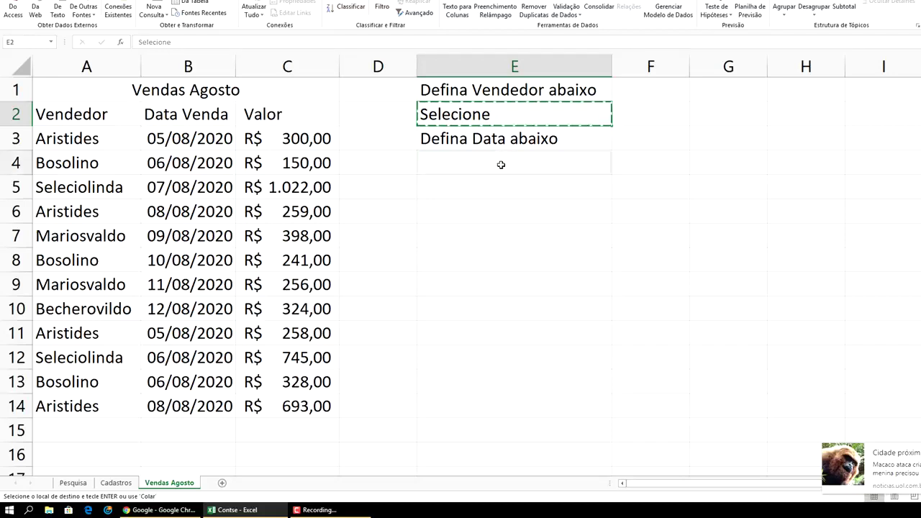
{"action": "left_click", "coordinate": [499, 164]}
{"action": "key", "text": "ctrl+v"}
{"action": "left_click", "coordinate": [633, 166]}
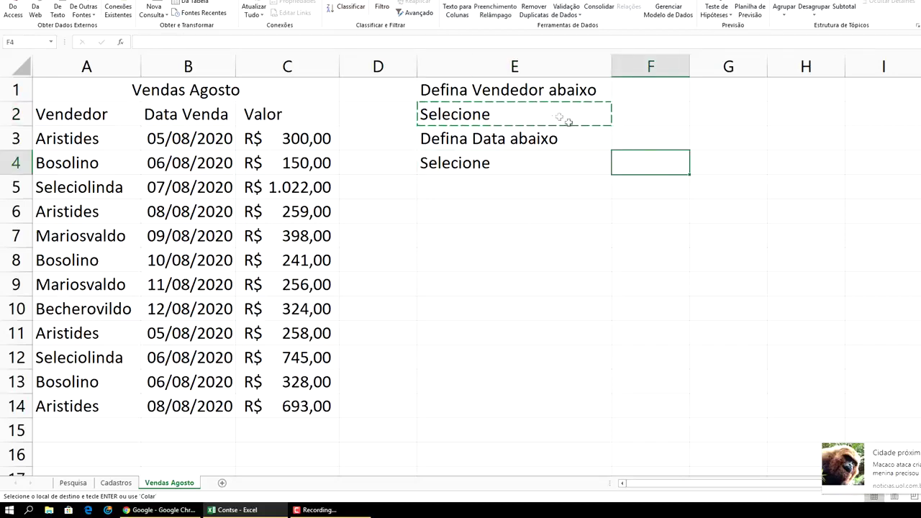
{"action": "left_click", "coordinate": [557, 114]}
{"action": "key", "text": "Escape"}
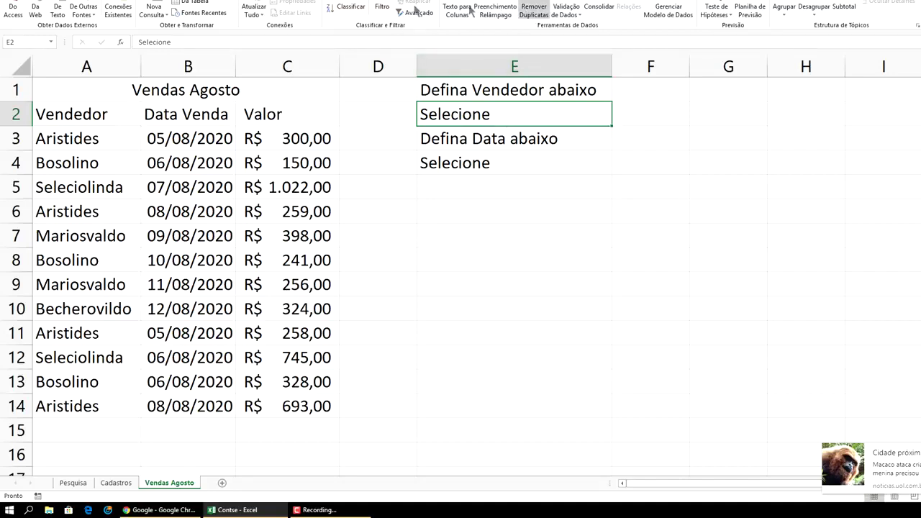
- Reset E2's seller list source to Cadastros!$B$2:$B$14, then select E4 for validation
{"action": "left_click", "coordinate": [568, 4]}
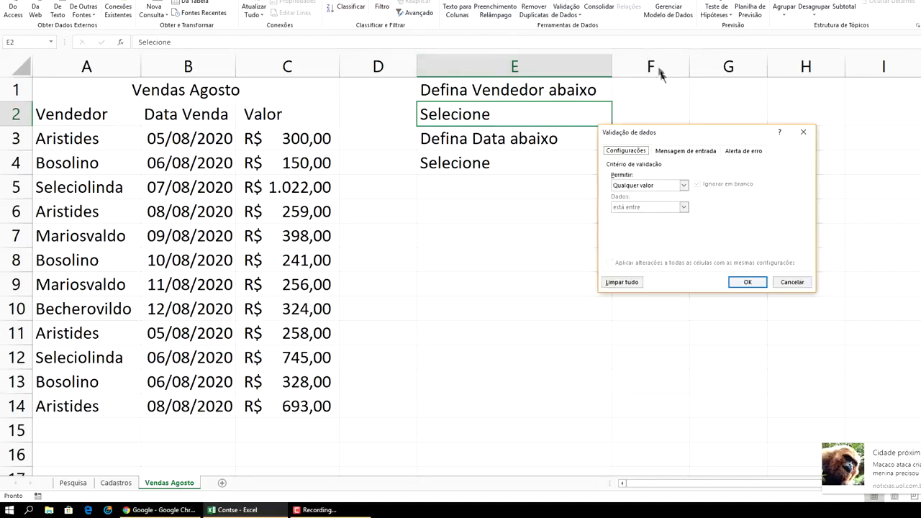
{"action": "left_click", "coordinate": [683, 186]}
{"action": "left_click", "coordinate": [651, 216]}
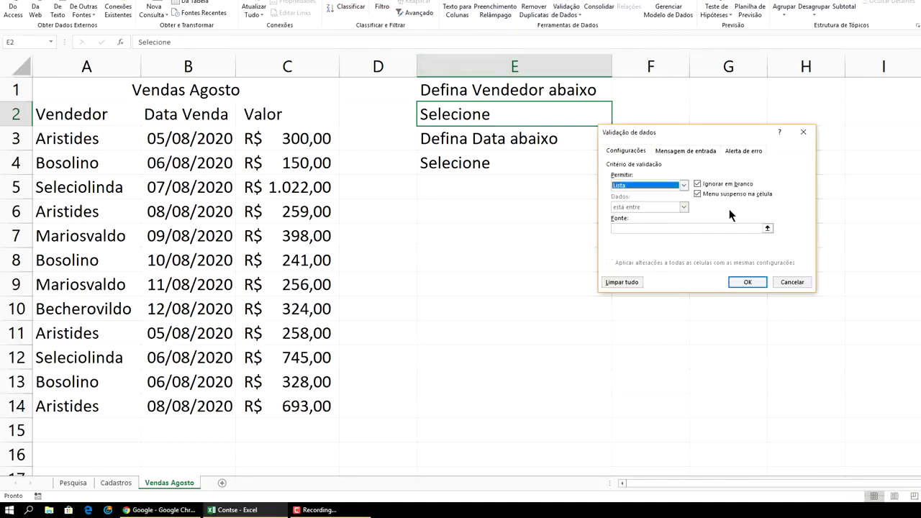
{"action": "left_click", "coordinate": [767, 229]}
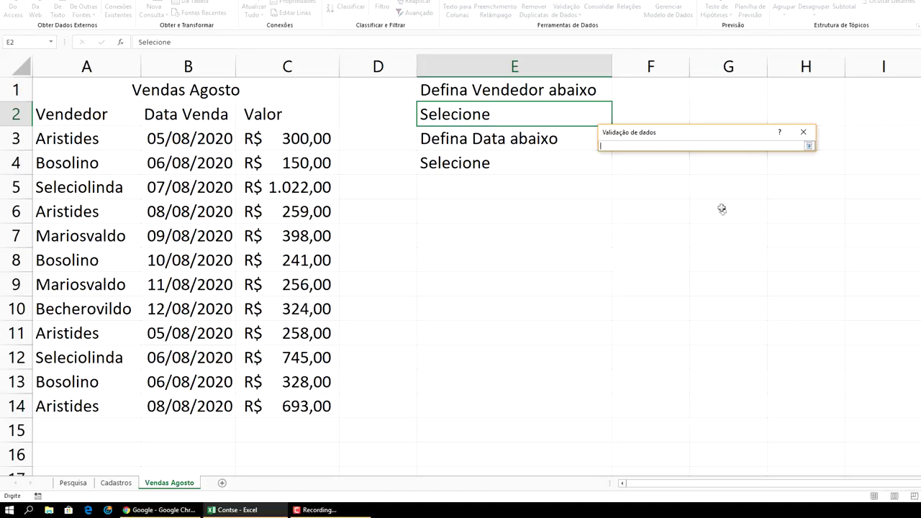
{"action": "left_click", "coordinate": [809, 147]}
{"action": "left_click", "coordinate": [767, 229]}
{"action": "left_click", "coordinate": [116, 482]}
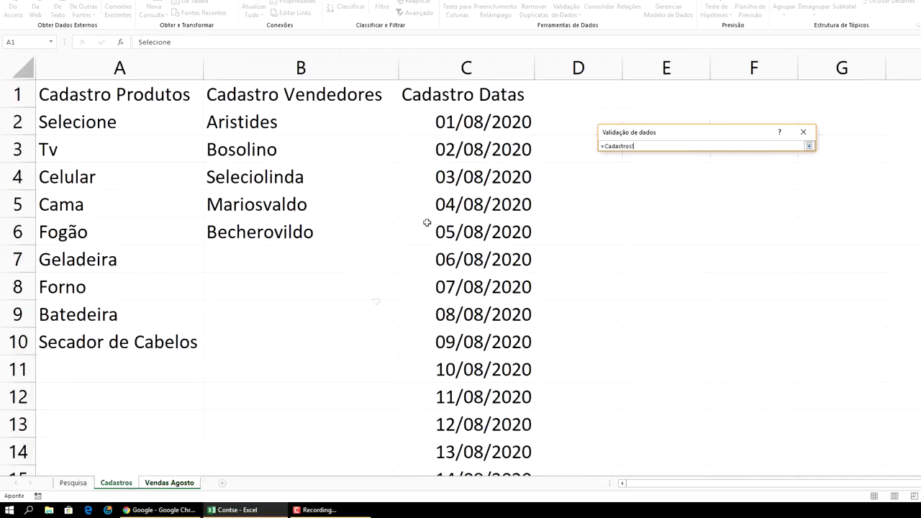
{"action": "left_click_drag", "start_coordinate": [267, 123], "coordinate": [309, 442]}
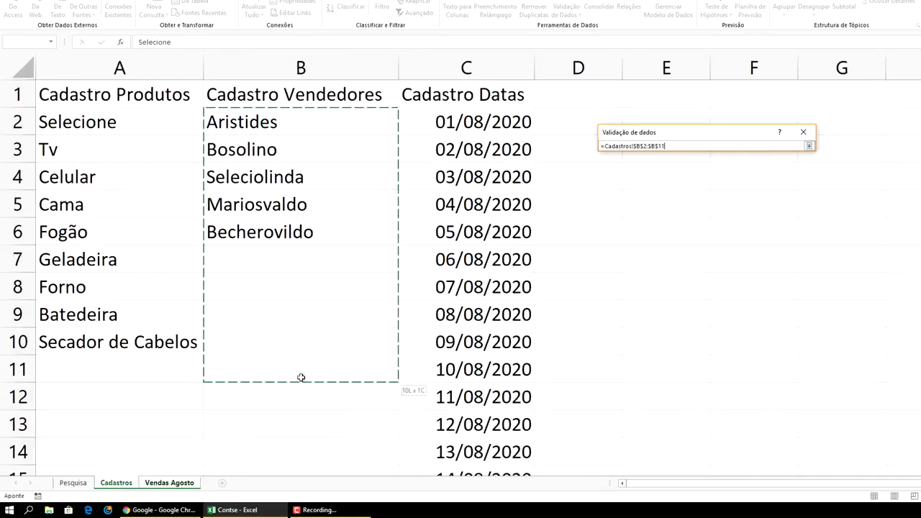
{"action": "left_click", "coordinate": [809, 146]}
{"action": "left_click", "coordinate": [749, 281]}
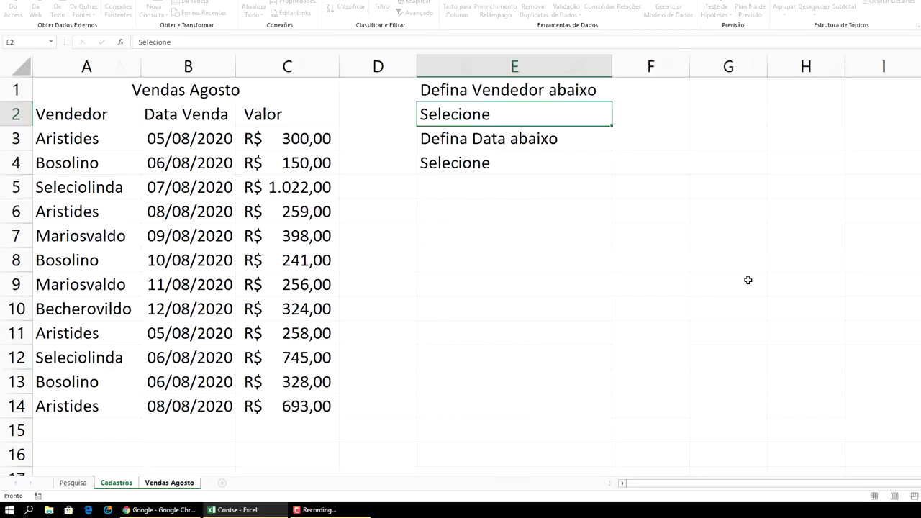
{"action": "left_click", "coordinate": [554, 170]}
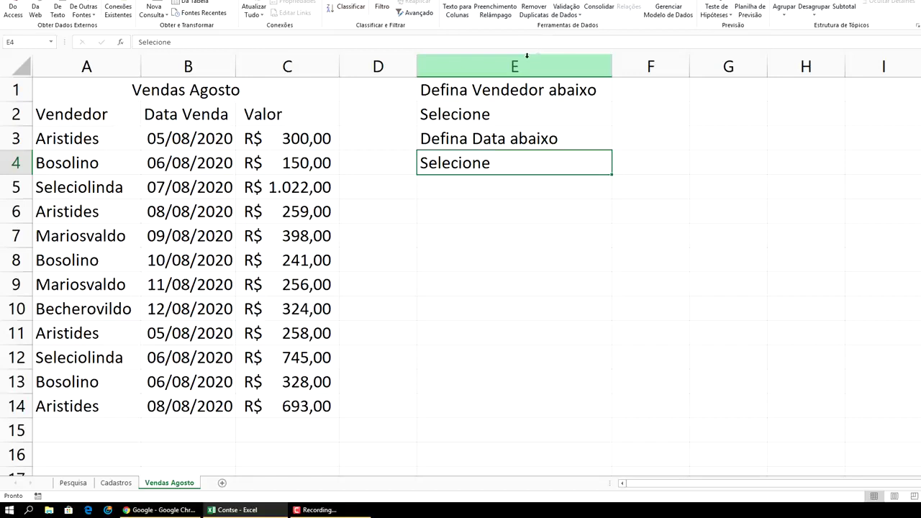
{"action": "left_click", "coordinate": [566, 7]}
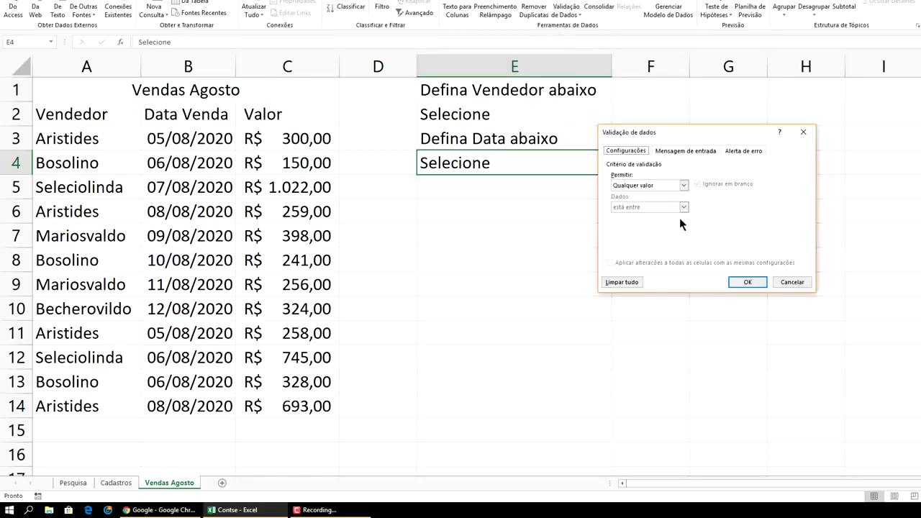
- Make E4 a drop-down list of the August dates in Cadastros!$C$2:$C$32
{"action": "left_click", "coordinate": [684, 186]}
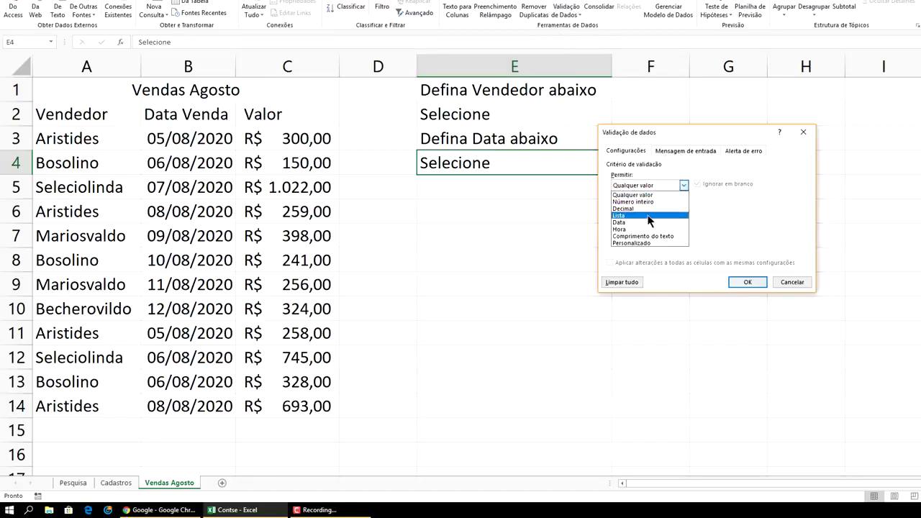
{"action": "left_click", "coordinate": [644, 216]}
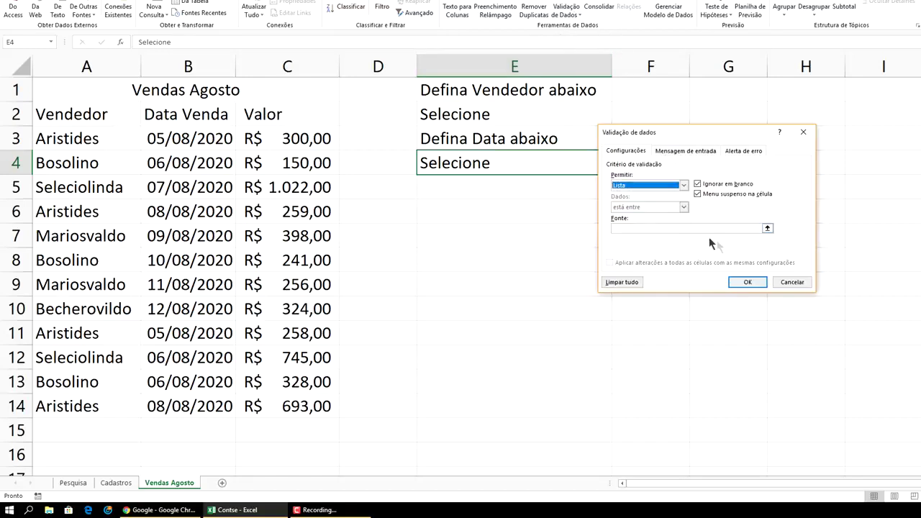
{"action": "left_click", "coordinate": [768, 229]}
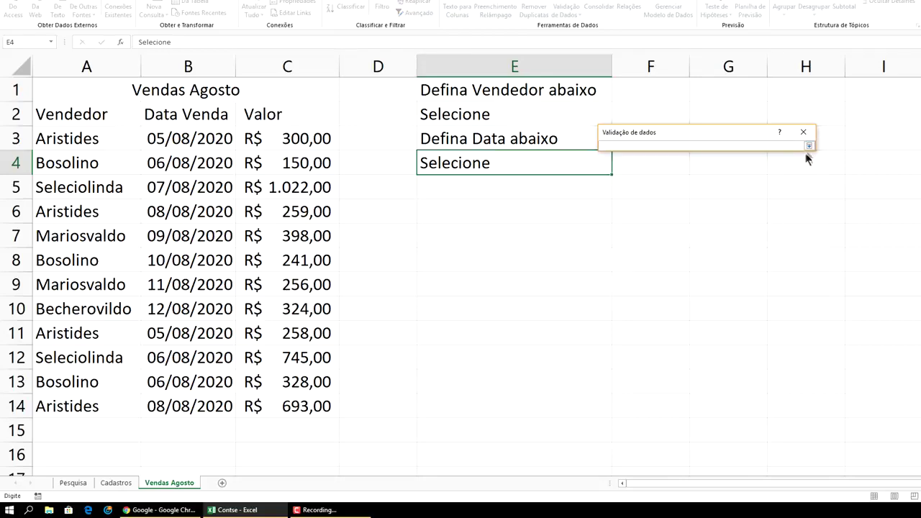
{"action": "left_click", "coordinate": [808, 148]}
{"action": "left_click", "coordinate": [116, 483]}
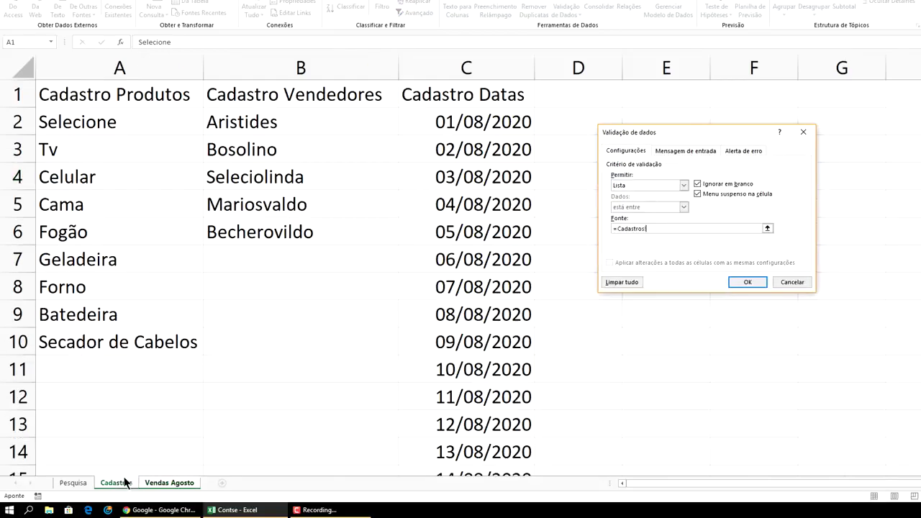
{"action": "left_click_drag", "start_coordinate": [482, 122], "coordinate": [515, 497]}
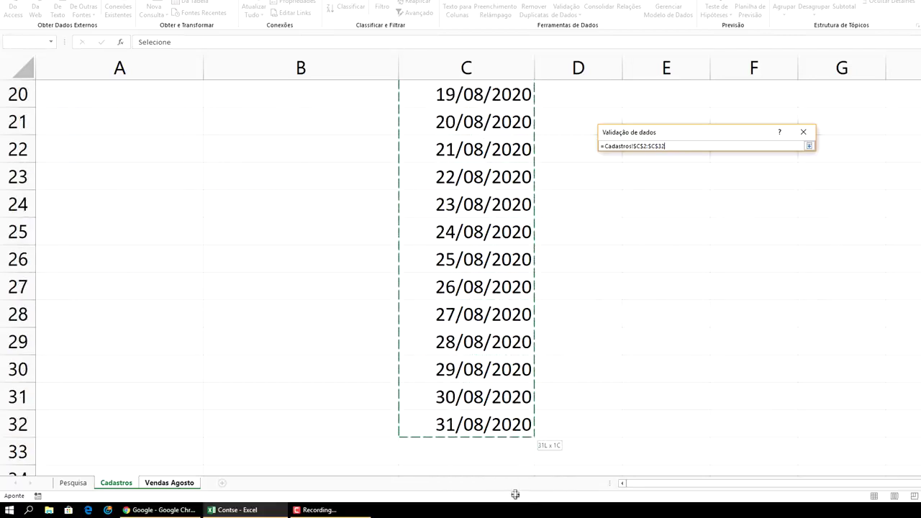
{"action": "left_click_drag", "start_coordinate": [515, 497], "coordinate": [501, 430]}
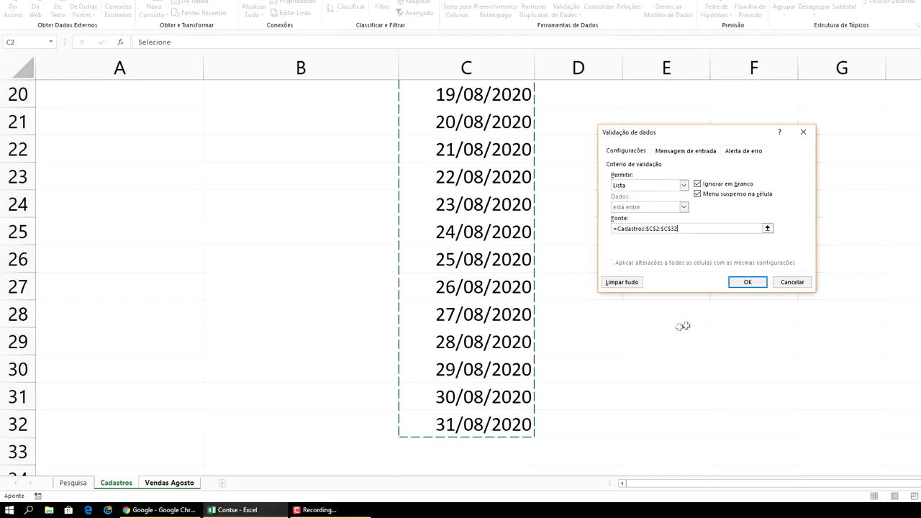
{"action": "left_click", "coordinate": [749, 284]}
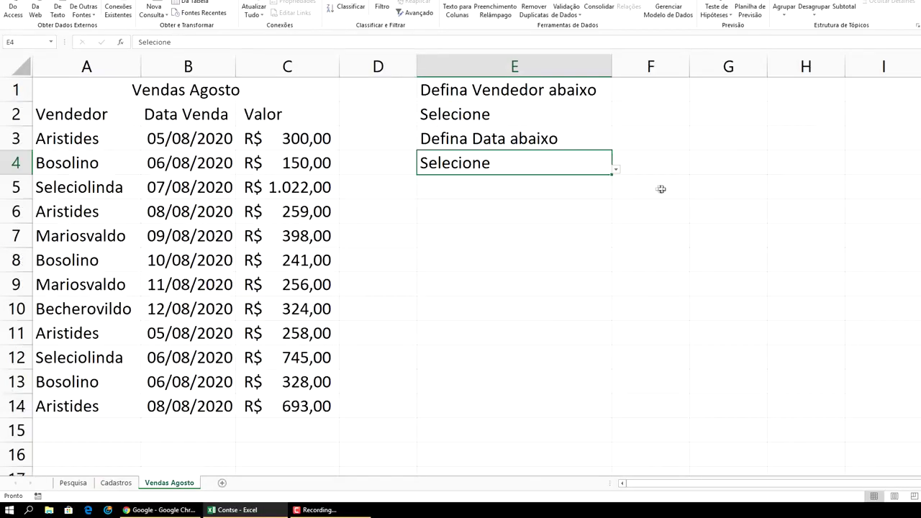
- Pick Aristides as the seller in E2
{"action": "left_click", "coordinate": [593, 118]}
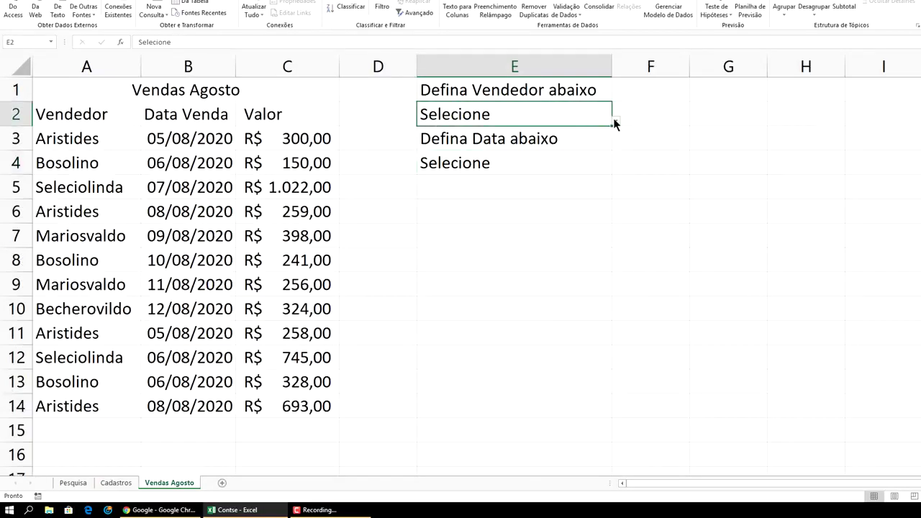
{"action": "left_click", "coordinate": [614, 123]}
{"action": "left_click", "coordinate": [575, 139]}
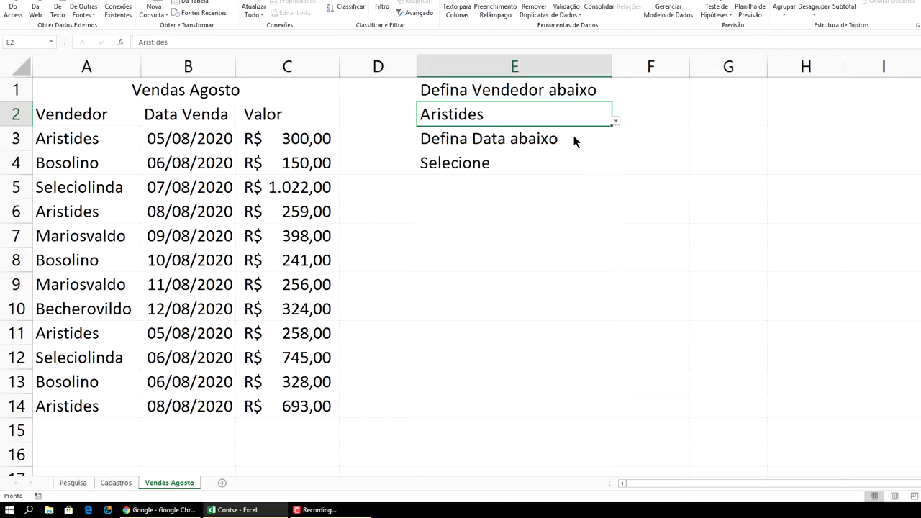
- Pick 02/08/2020 in E4, which displays as 44045
{"action": "left_click", "coordinate": [597, 168]}
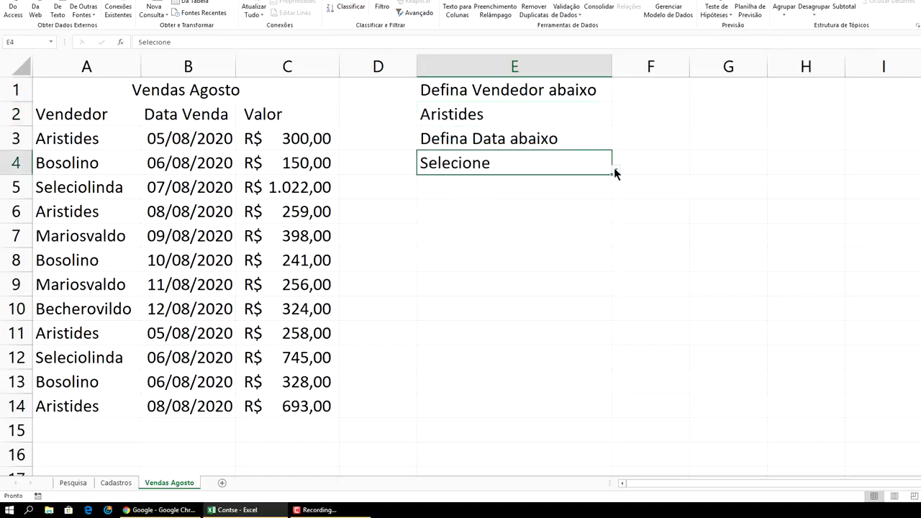
{"action": "left_click", "coordinate": [615, 171]}
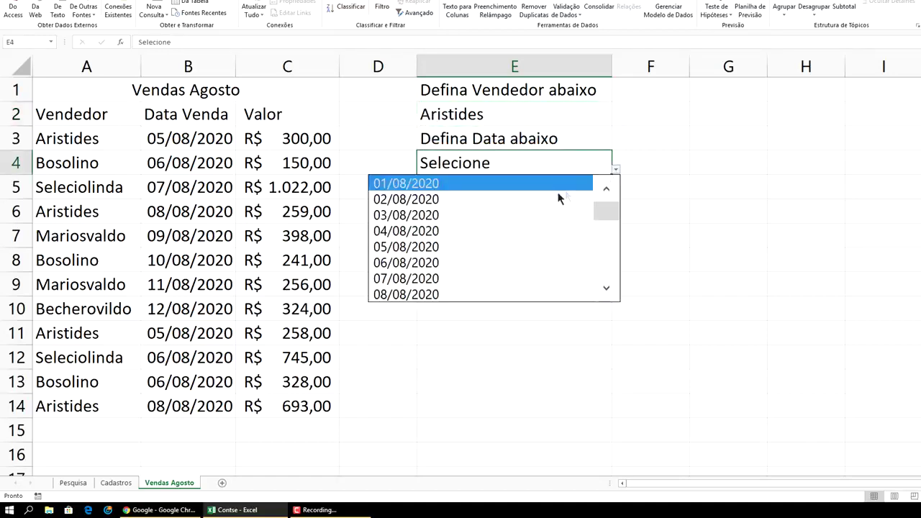
{"action": "left_click", "coordinate": [495, 199]}
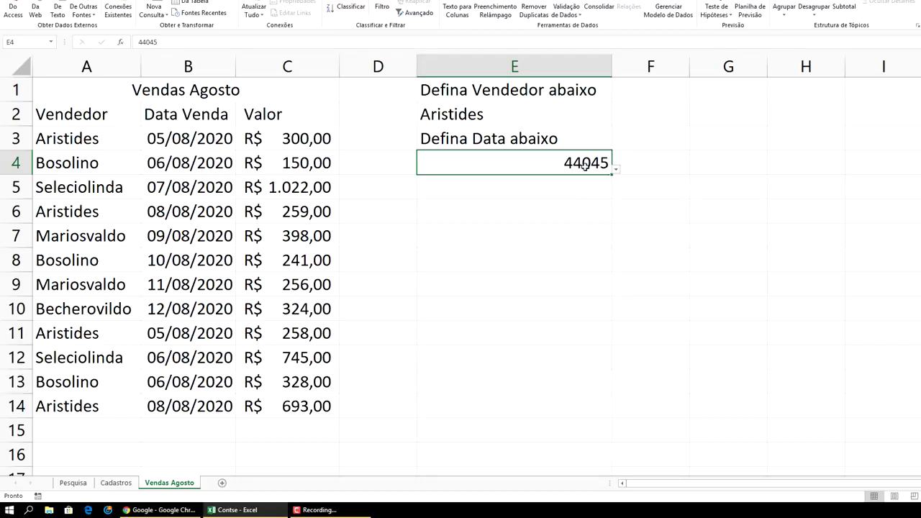
{"action": "left_click", "coordinate": [616, 169]}
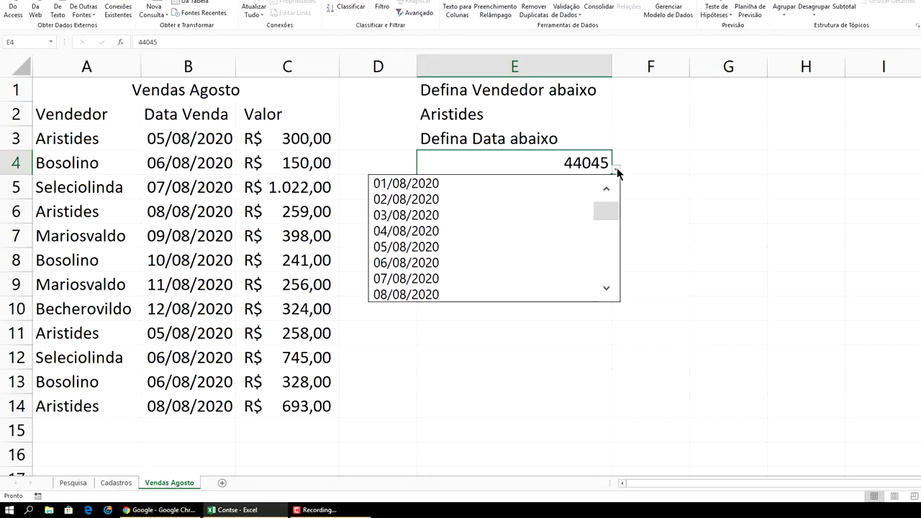
{"action": "left_click", "coordinate": [605, 164]}
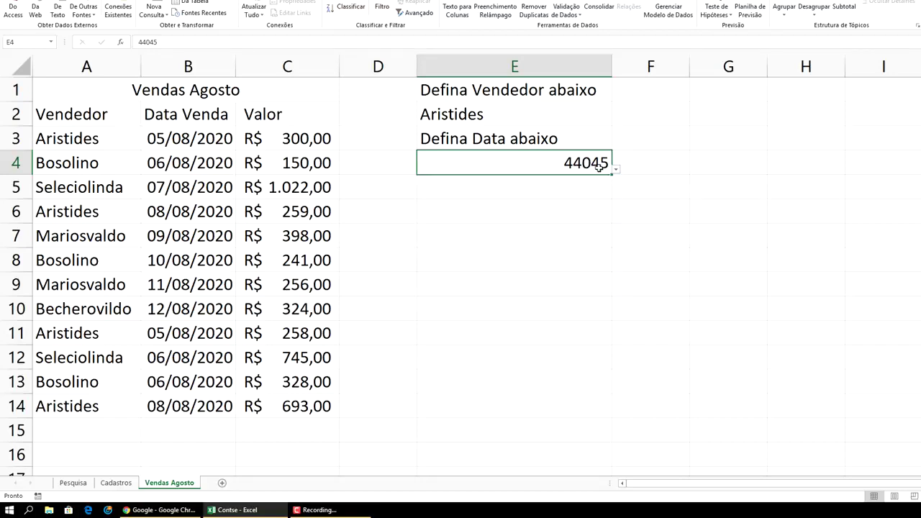
{"action": "left_click", "coordinate": [692, 145]}
{"action": "left_click", "coordinate": [576, 171]}
{"action": "right_click", "coordinate": [574, 169]}
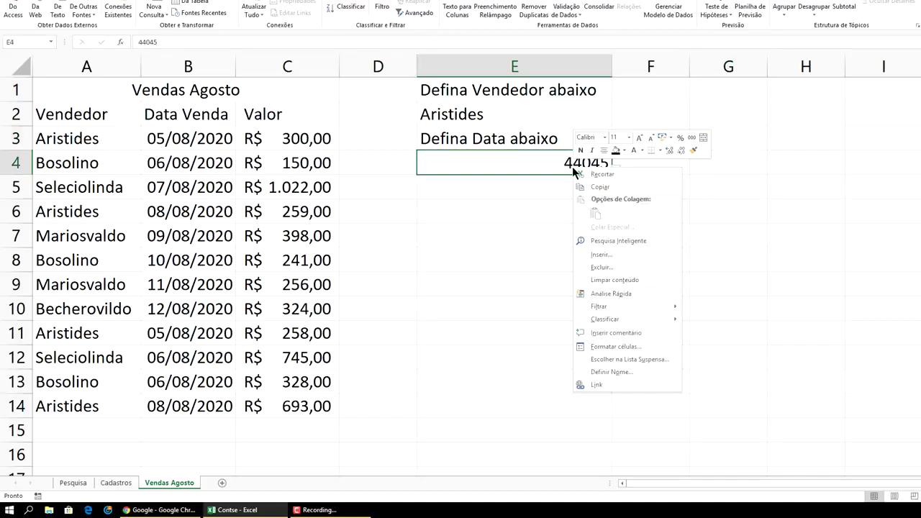
- Format E4 as a date so it reads 02/08/2020
{"action": "left_click", "coordinate": [619, 347]}
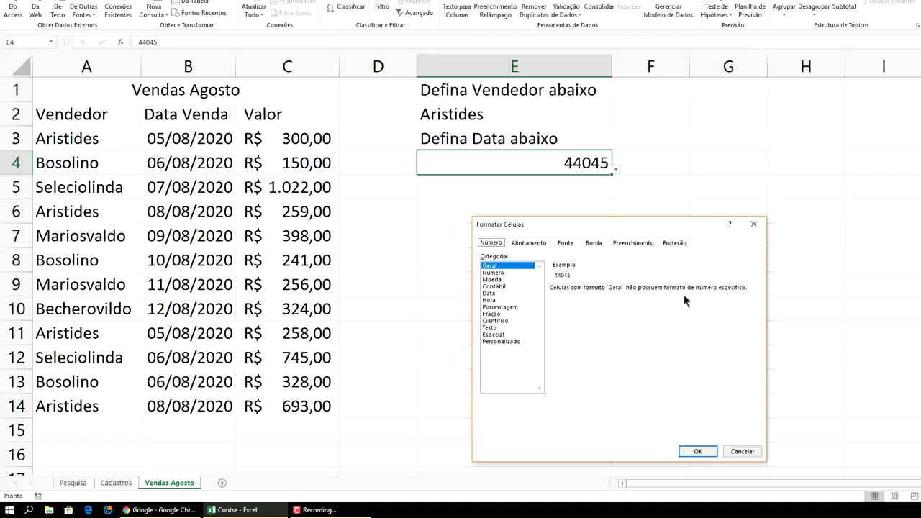
{"action": "left_click", "coordinate": [491, 294]}
{"action": "left_click", "coordinate": [703, 450]}
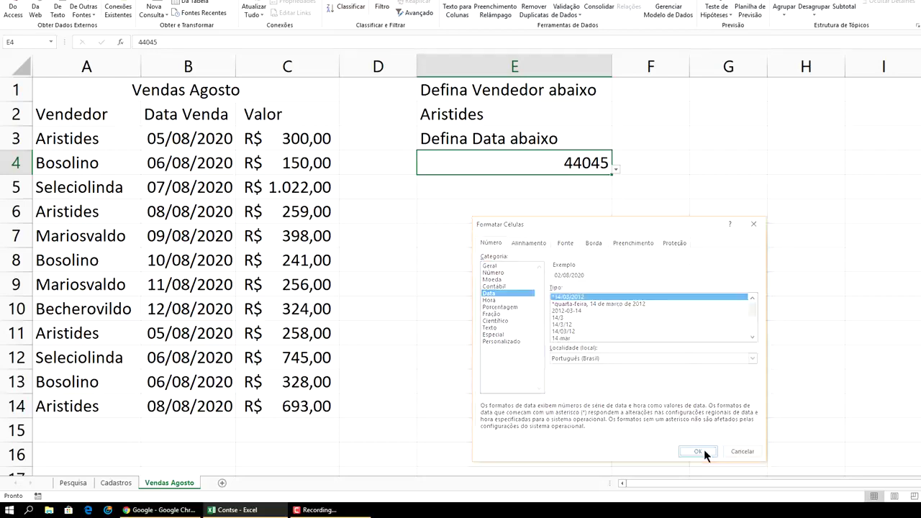
- Choose 06/08/2020 from E4's date list
{"action": "left_click", "coordinate": [617, 170]}
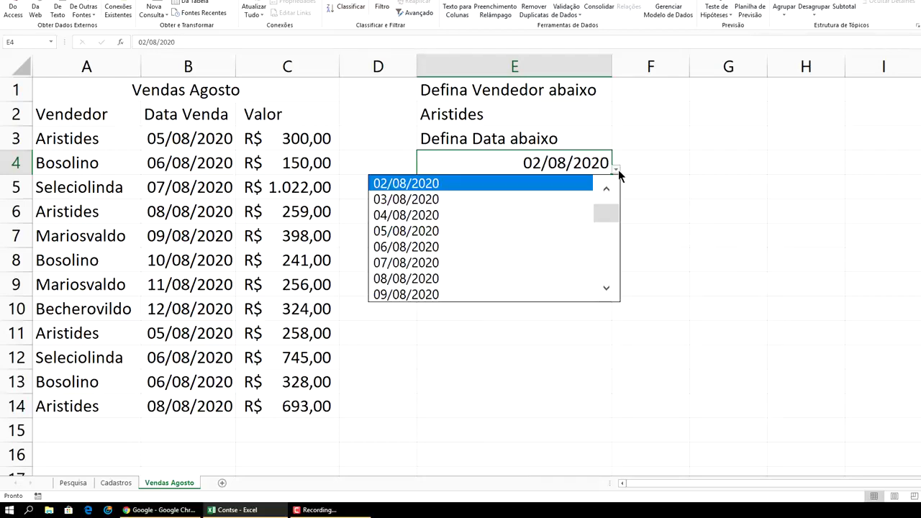
{"action": "left_click", "coordinate": [496, 247]}
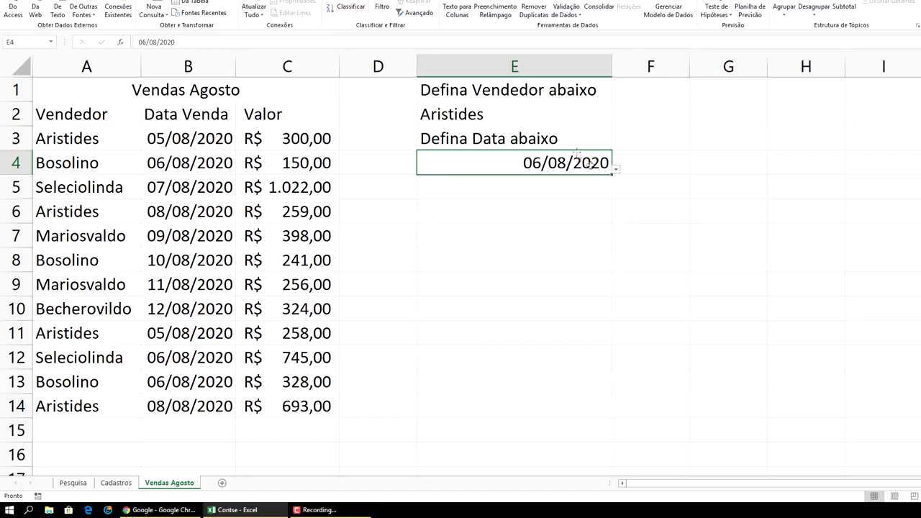
{"action": "left_click", "coordinate": [698, 187]}
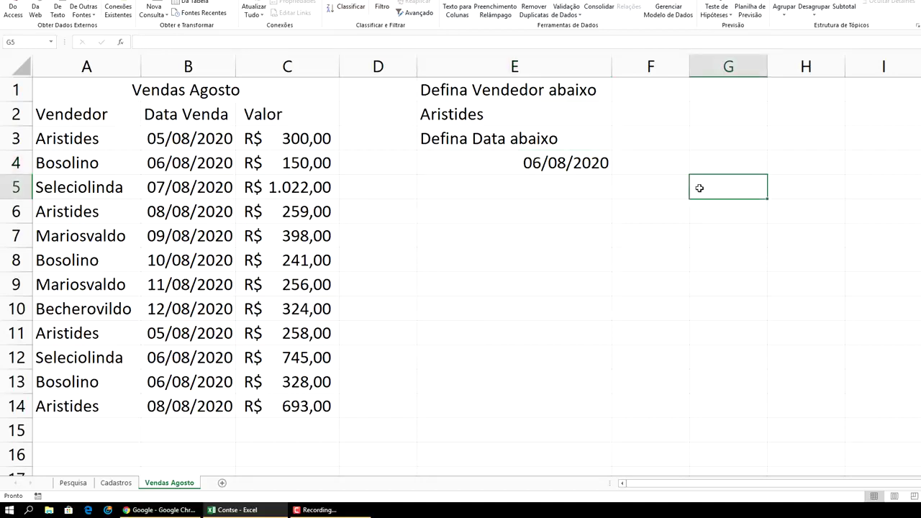
- Check E2's seller list, keeping Aristides selected
{"action": "left_click", "coordinate": [544, 116]}
{"action": "left_click", "coordinate": [615, 123]}
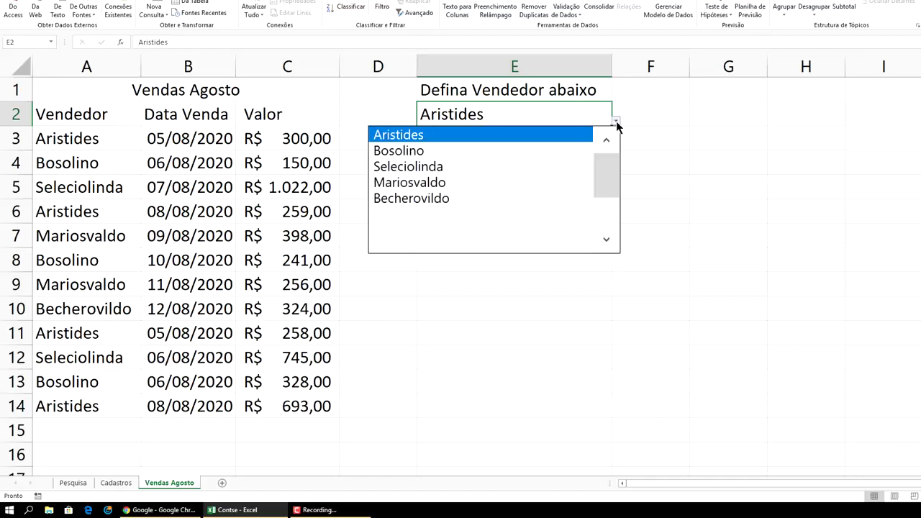
{"action": "left_click", "coordinate": [687, 142]}
{"action": "left_click", "coordinate": [691, 189]}
- Enter the label 'Número de vendas Abaixo' in E5
{"action": "left_click", "coordinate": [483, 193]}
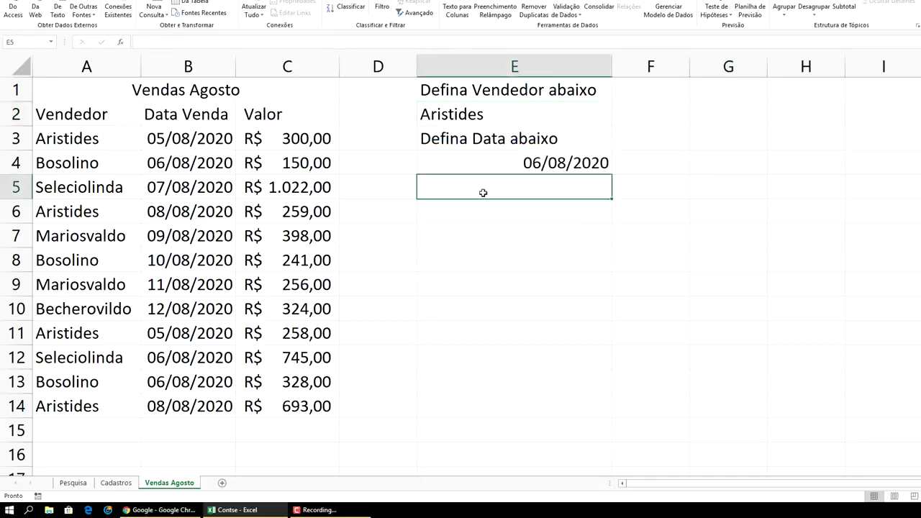
{"action": "type", "text": "N"}
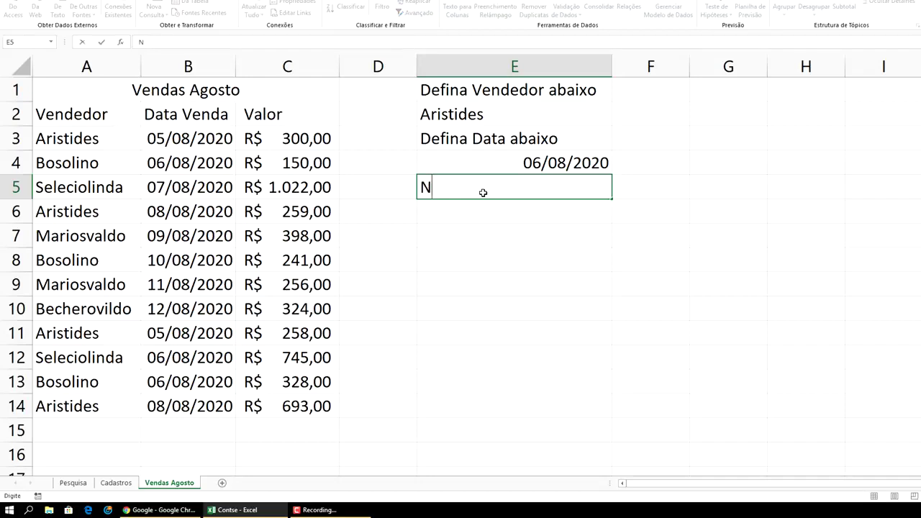
{"action": "type", "text": "úmero de vendas "}
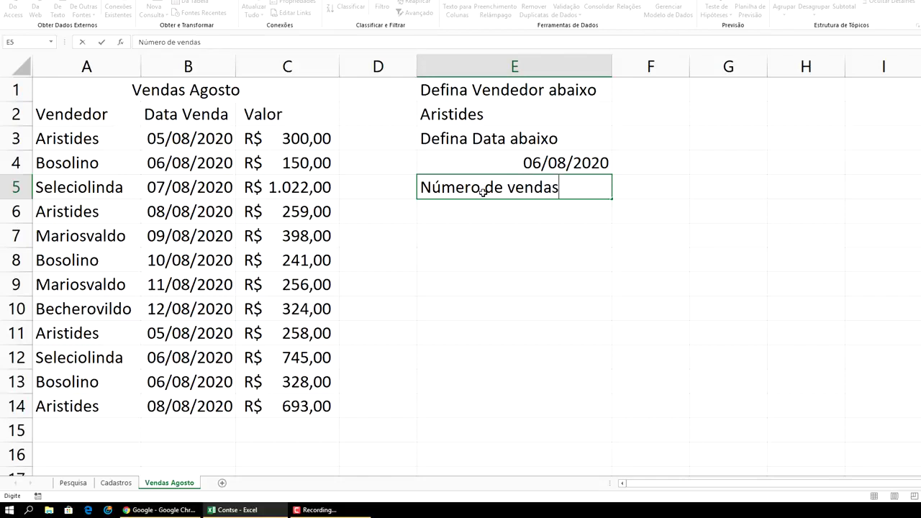
{"action": "type", "text": "Abaixo"}
{"action": "left_click", "coordinate": [529, 233]}
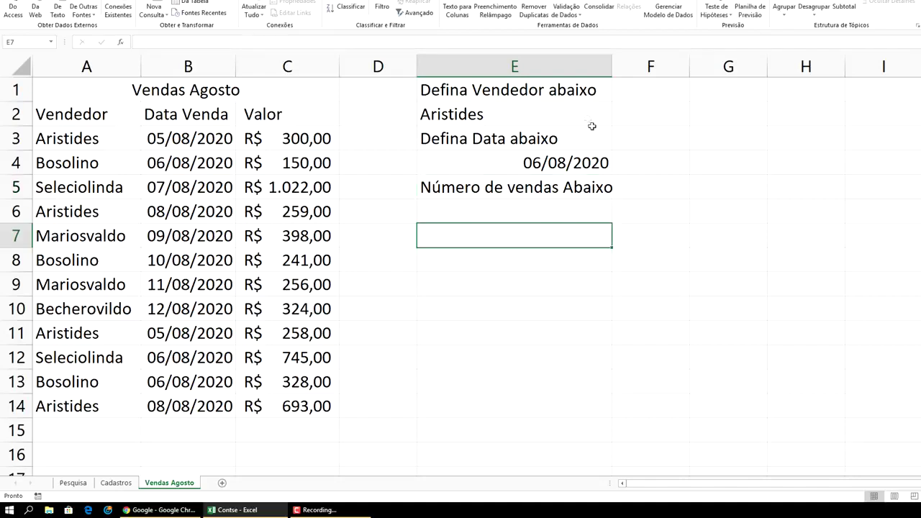
{"action": "left_click", "coordinate": [562, 90]}
{"action": "left_click", "coordinate": [695, 181]}
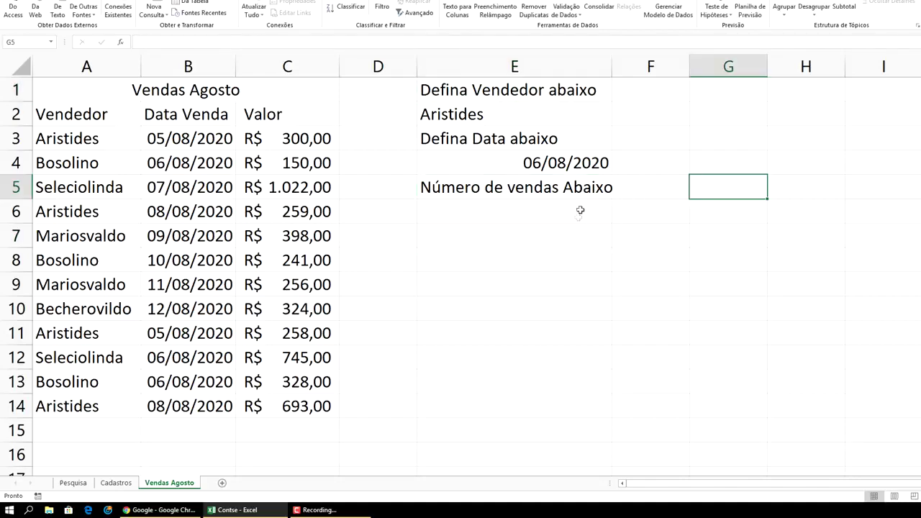
{"action": "left_click", "coordinate": [532, 94]}
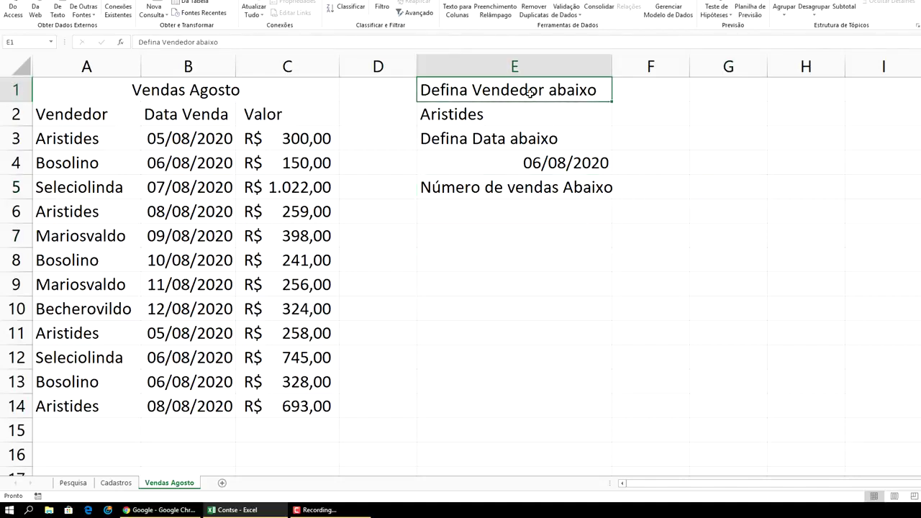
- Give labels E1, E3 and E5 black fill with white text
{"action": "left_click", "coordinate": [472, 138], "text": "ctrl"}
{"action": "left_click", "coordinate": [497, 185], "text": "ctrl"}
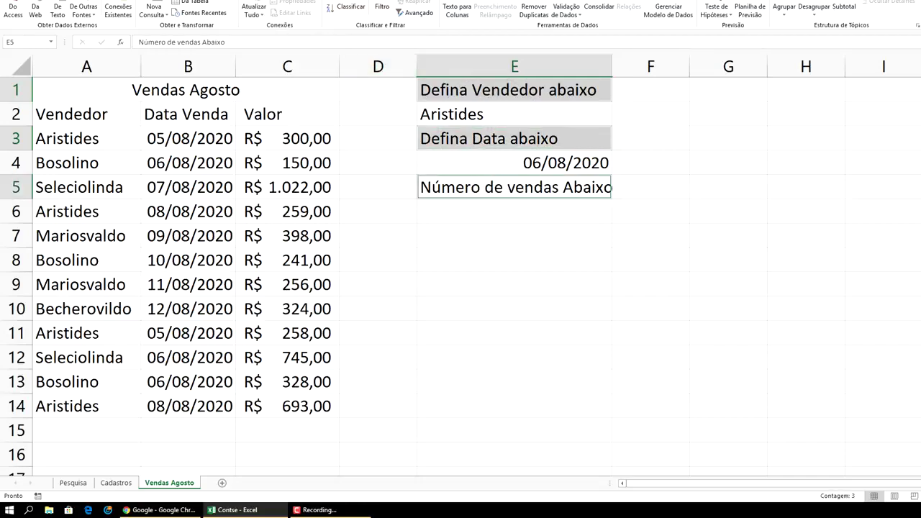
{"action": "scroll", "coordinate": [254, 7], "scroll_direction": "up", "scroll_amount": 4}
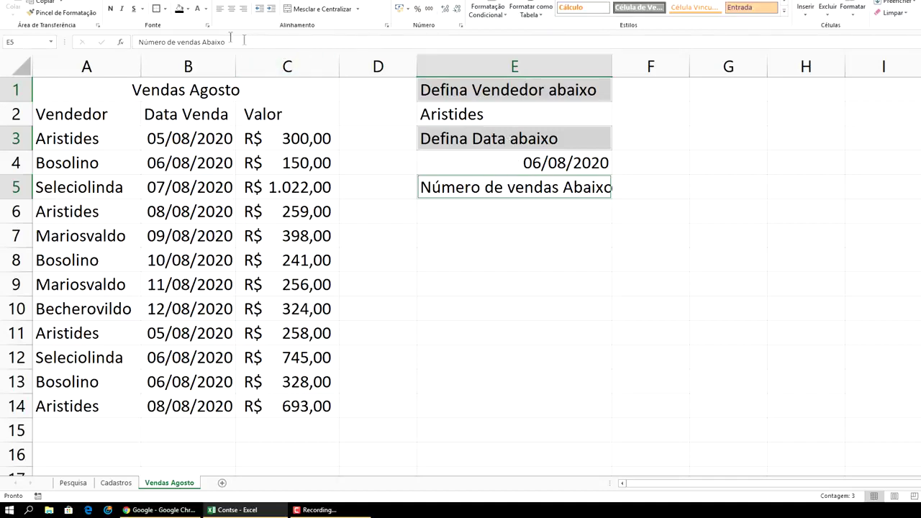
{"action": "left_click", "coordinate": [187, 10]}
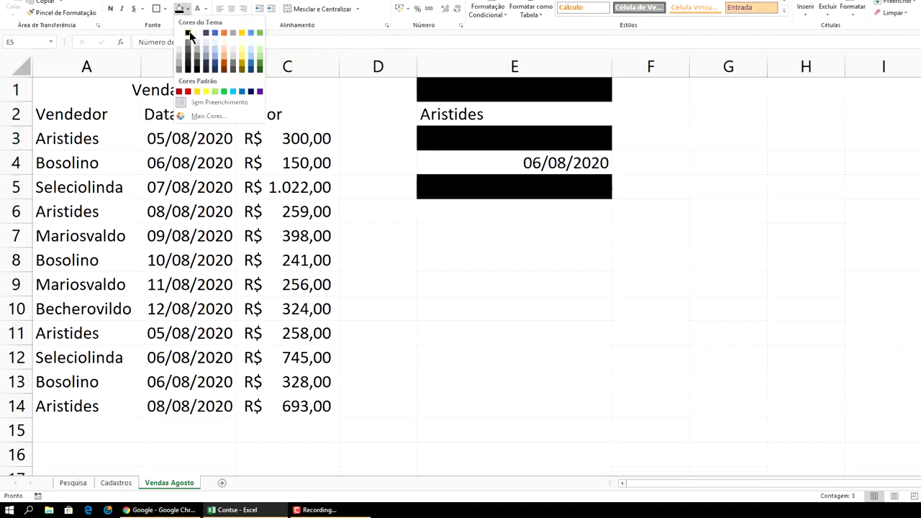
{"action": "left_click", "coordinate": [189, 31]}
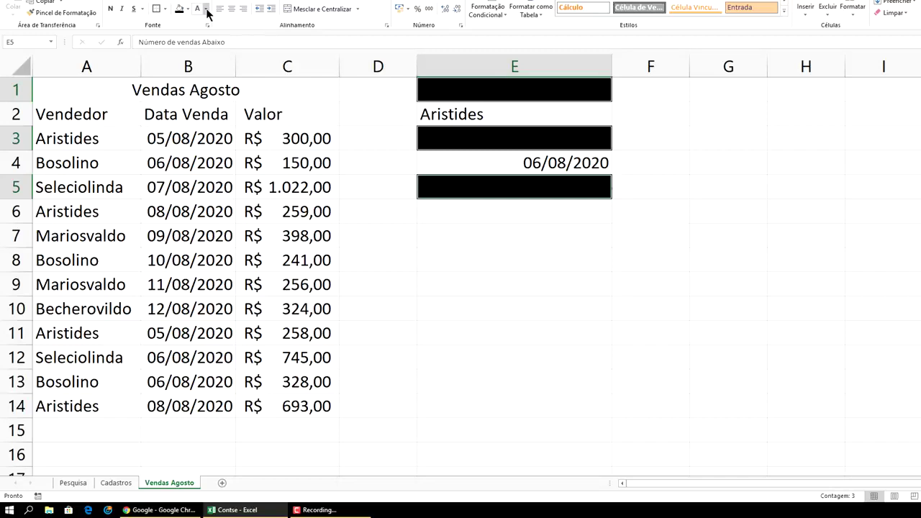
{"action": "left_click", "coordinate": [206, 9]}
{"action": "left_click", "coordinate": [198, 45]}
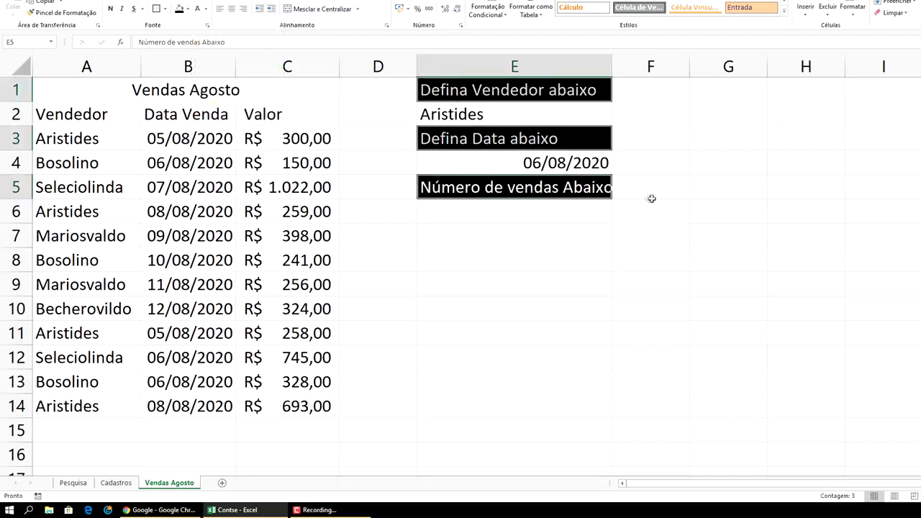
- Widen column E to fit the labels, then select input cells E2, E4 and E6
{"action": "left_click_drag", "start_coordinate": [612, 66], "coordinate": [628, 66]}
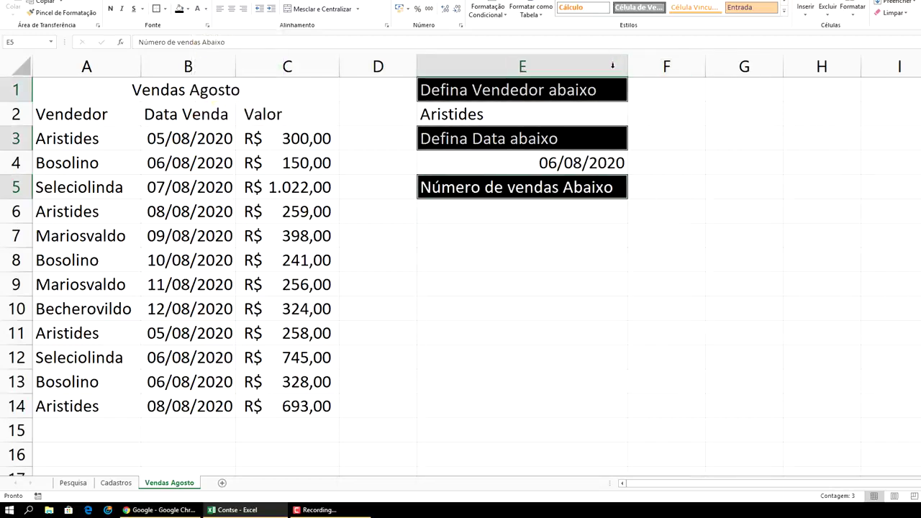
{"action": "left_click", "coordinate": [688, 176]}
{"action": "left_click", "coordinate": [555, 114]}
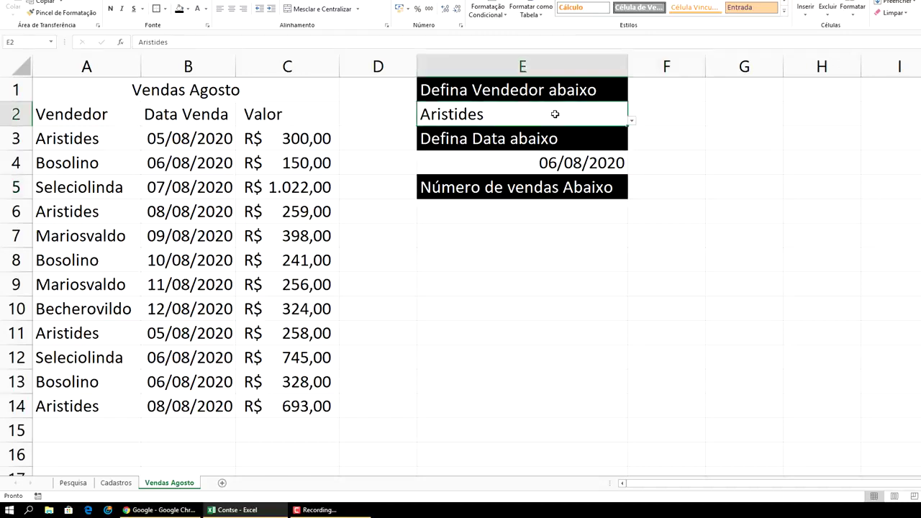
{"action": "left_click", "coordinate": [549, 162], "text": "ctrl"}
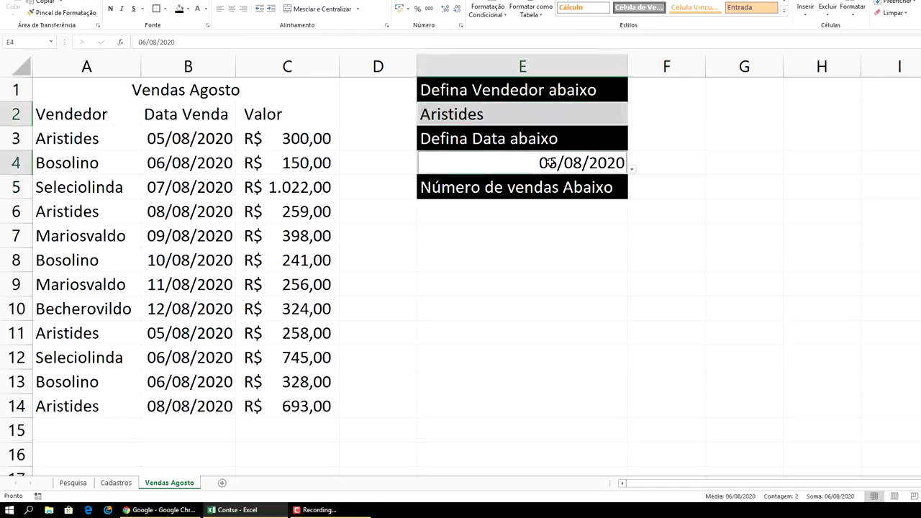
{"action": "left_click", "coordinate": [546, 219], "text": "ctrl"}
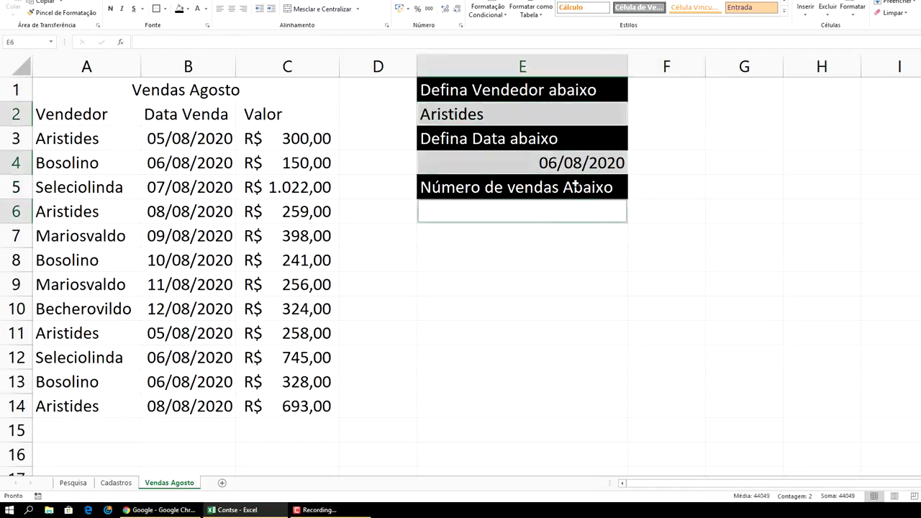
{"action": "left_click", "coordinate": [187, 9]}
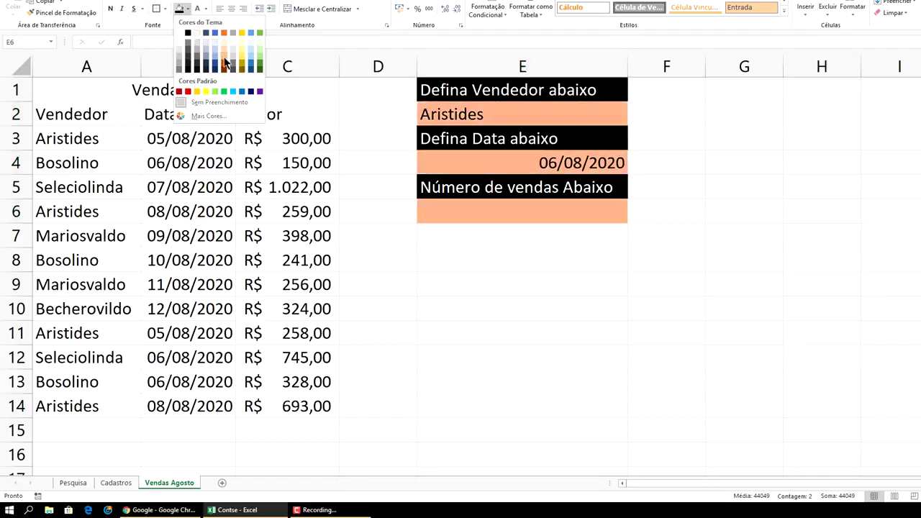
{"action": "left_click", "coordinate": [225, 64]}
{"action": "left_click", "coordinate": [786, 183]}
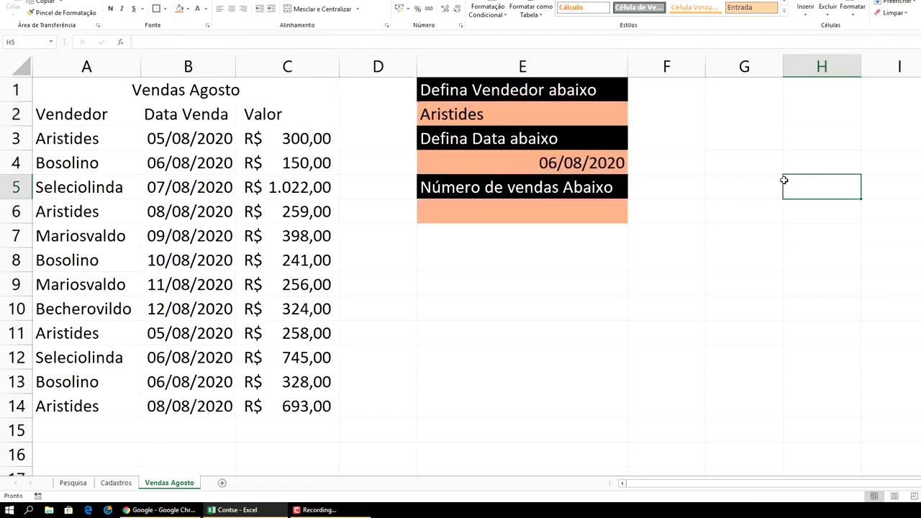
{"action": "left_click", "coordinate": [700, 180]}
{"action": "left_click", "coordinate": [532, 113]}
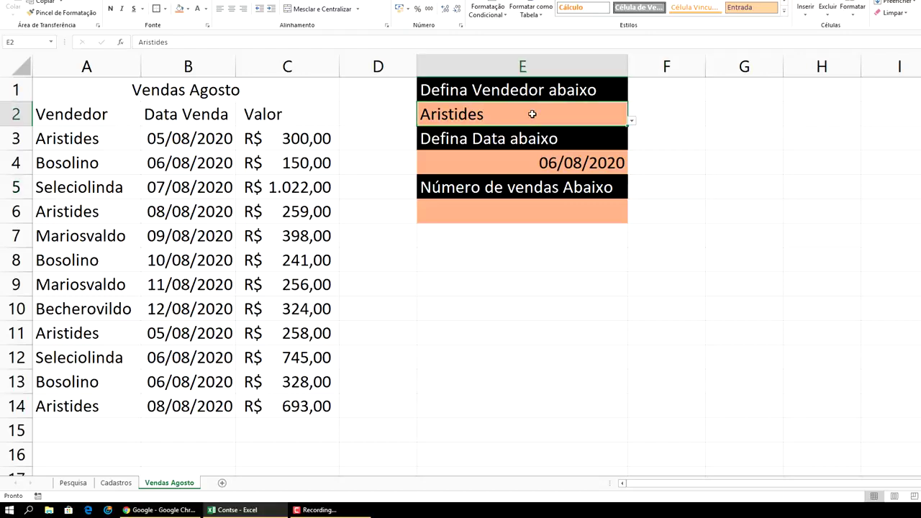
{"action": "left_click", "coordinate": [578, 161]}
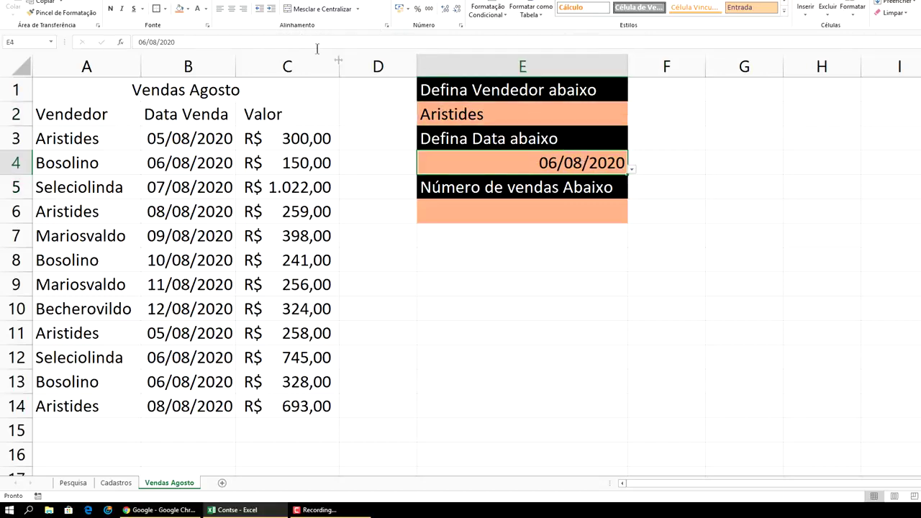
{"action": "left_click", "coordinate": [220, 8]}
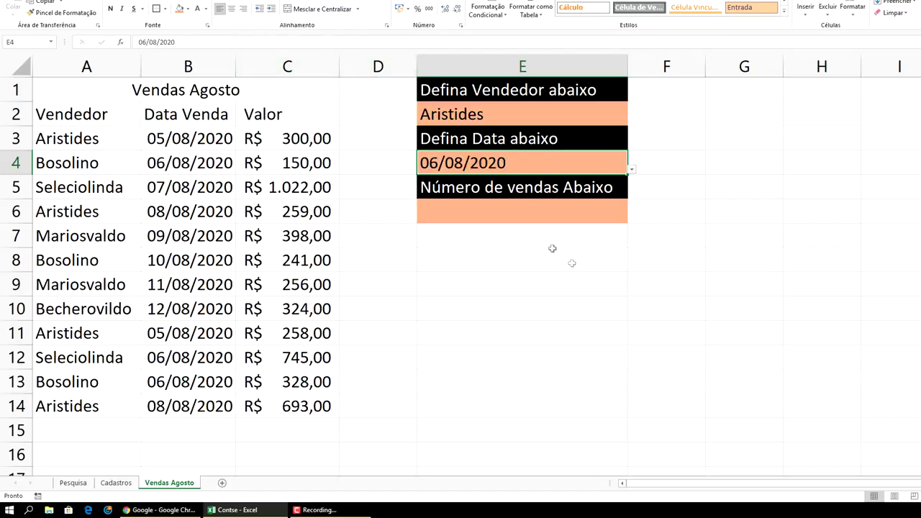
{"action": "key", "text": "Down"}
{"action": "key", "text": "Down"}
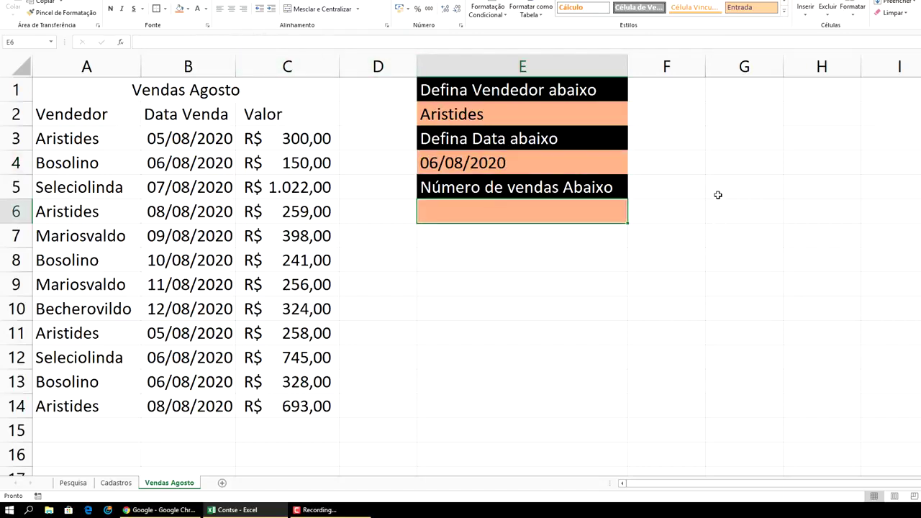
{"action": "left_click", "coordinate": [717, 194]}
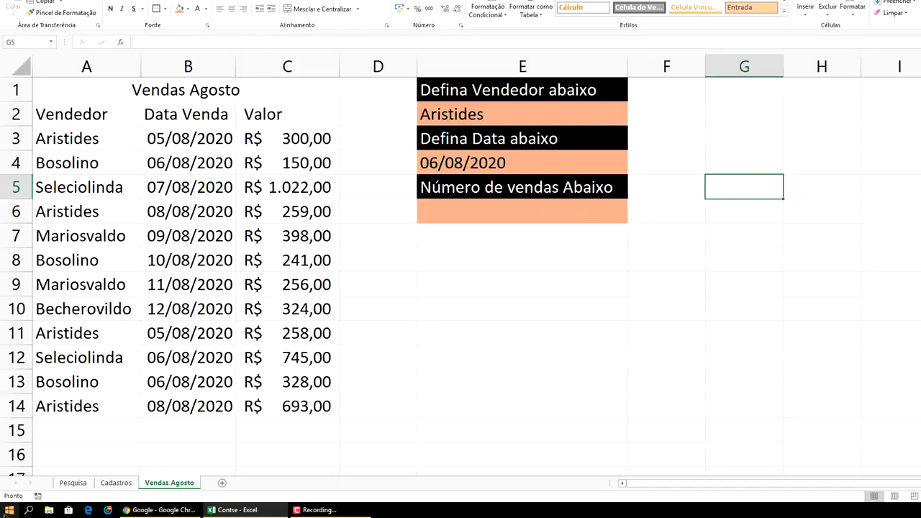
{"action": "left_click", "coordinate": [8, 510]}
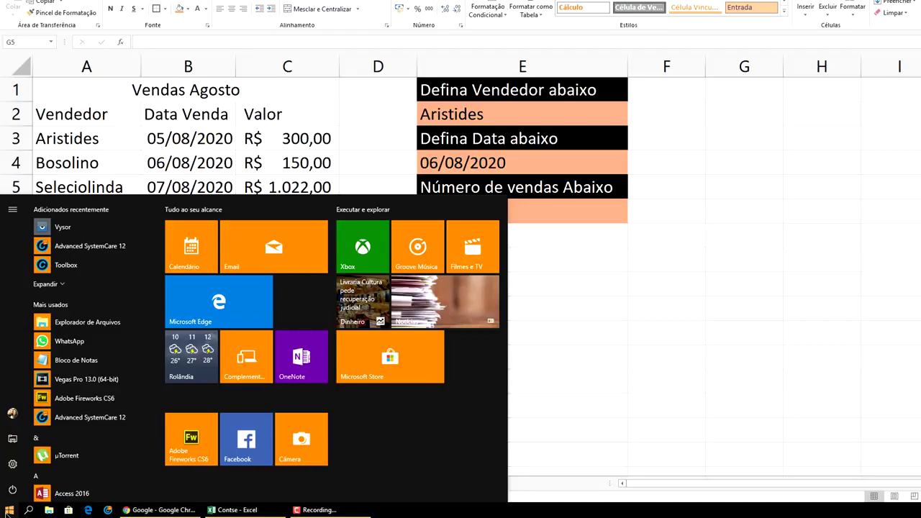
{"action": "key", "text": "Escape"}
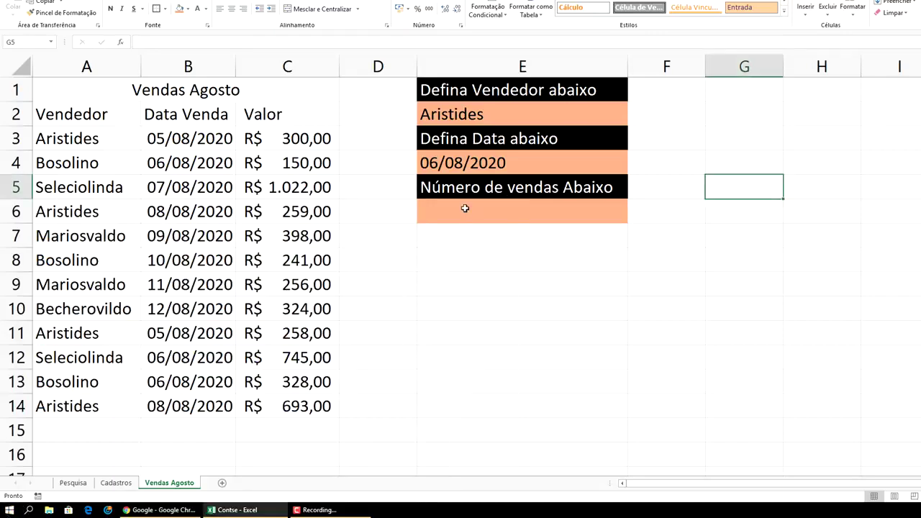
{"action": "left_click", "coordinate": [465, 208]}
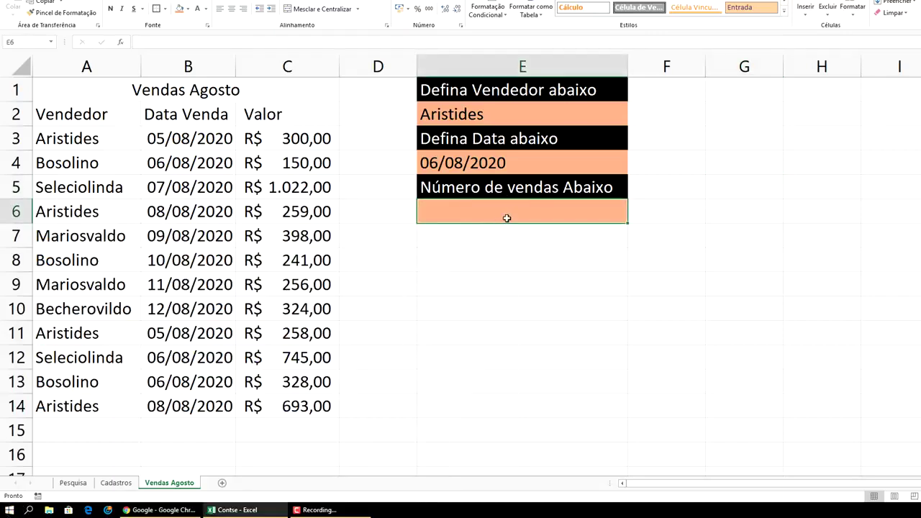
- Enter =CONT.SES(A3:A14;E2;B3:B14;E4) in E6, currently returning 0
{"action": "type", "text": "="}
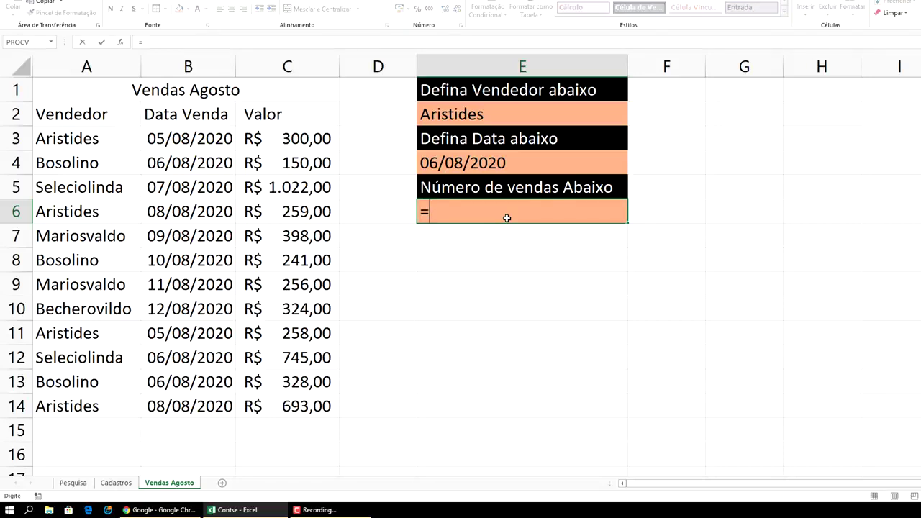
{"action": "type", "text": "cont"}
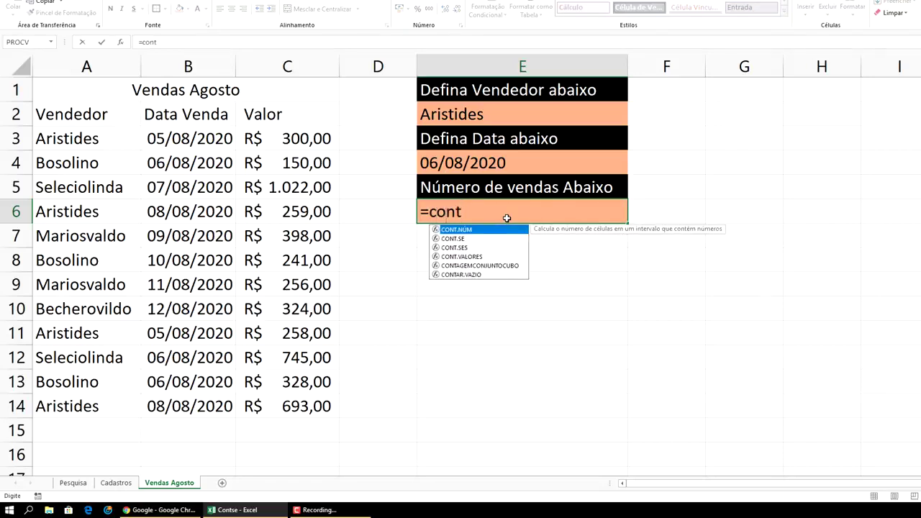
{"action": "type", "text": ".ses"}
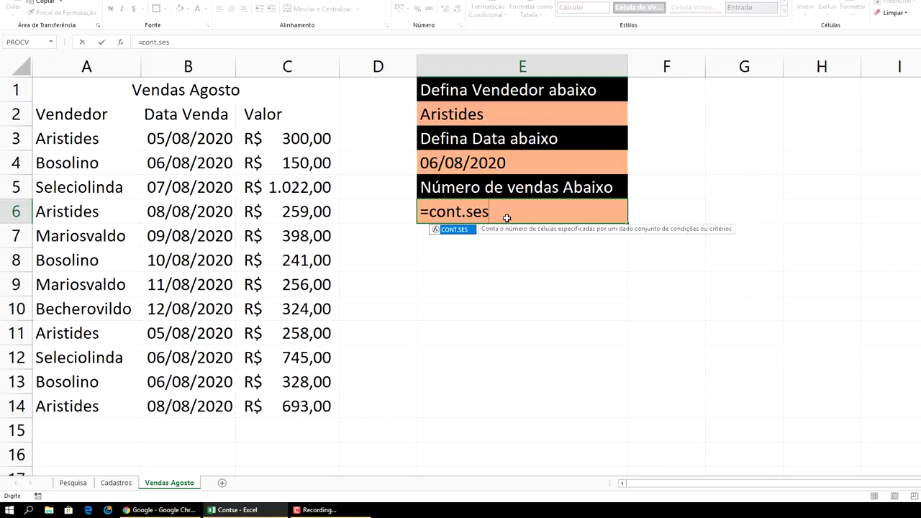
{"action": "type", "text": "("}
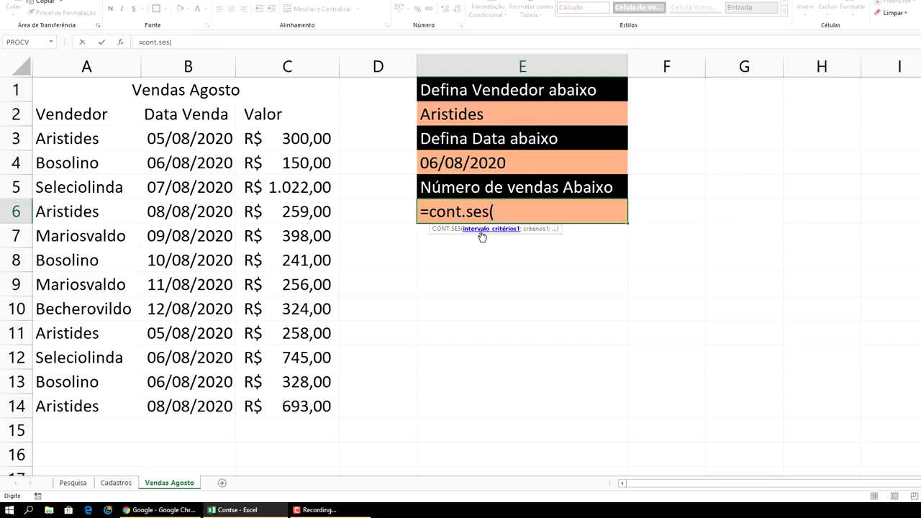
{"action": "left_click_drag", "start_coordinate": [67, 136], "coordinate": [69, 400]}
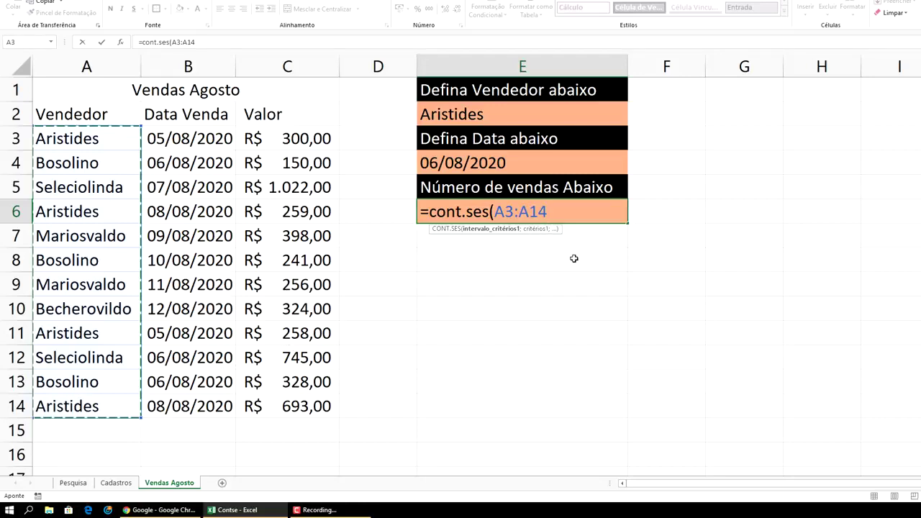
{"action": "type", "text": ";"}
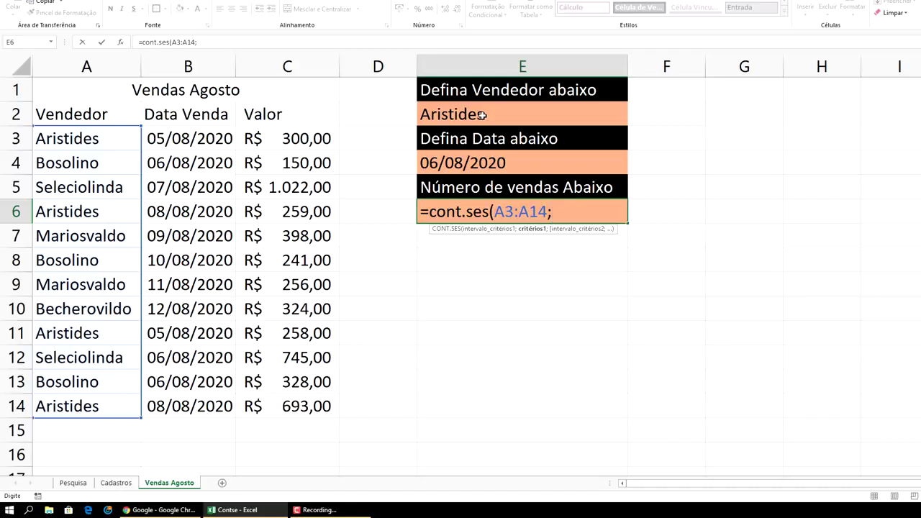
{"action": "left_click", "coordinate": [483, 115]}
{"action": "type", "text": ";"}
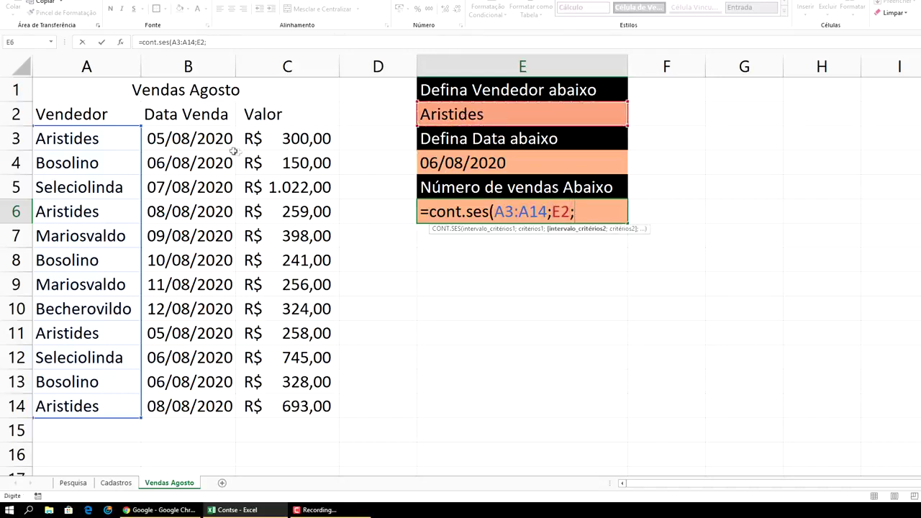
{"action": "left_click_drag", "start_coordinate": [205, 141], "coordinate": [199, 324]}
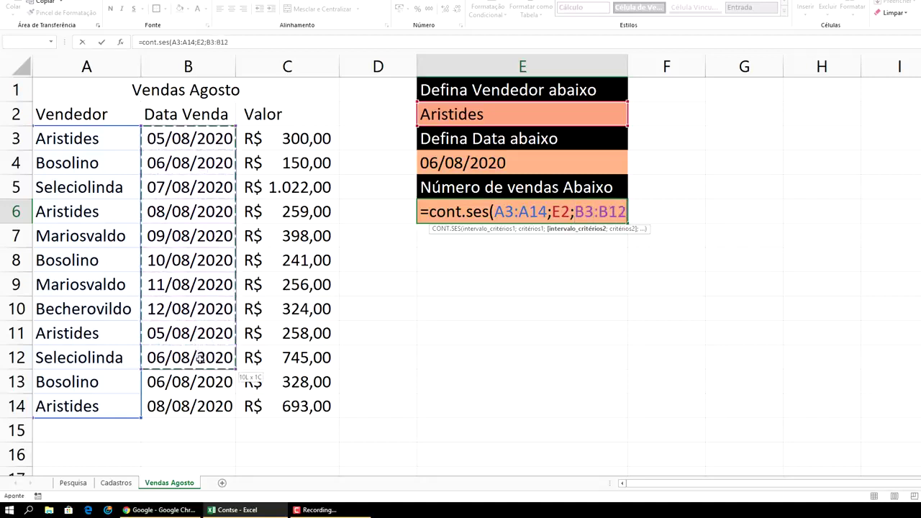
{"action": "left_click_drag", "start_coordinate": [199, 323], "coordinate": [205, 406]}
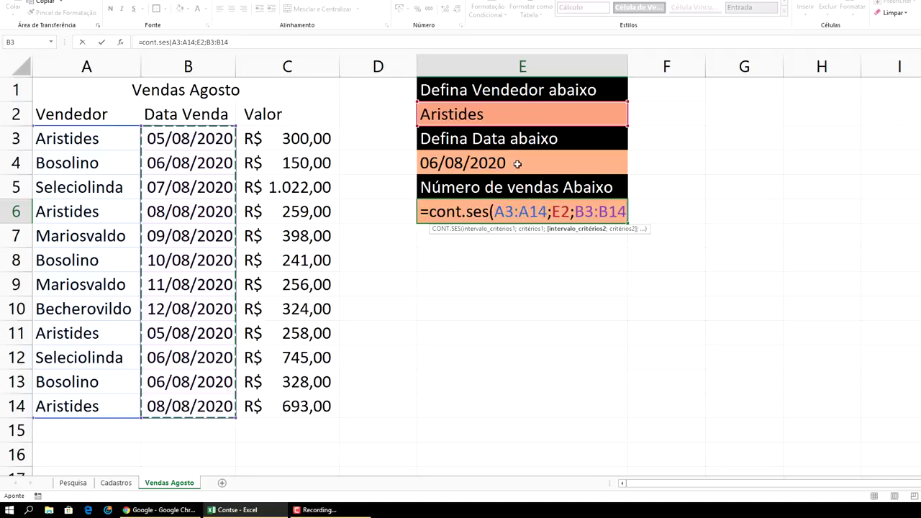
{"action": "type", "text": ";"}
{"action": "left_click", "coordinate": [483, 164]}
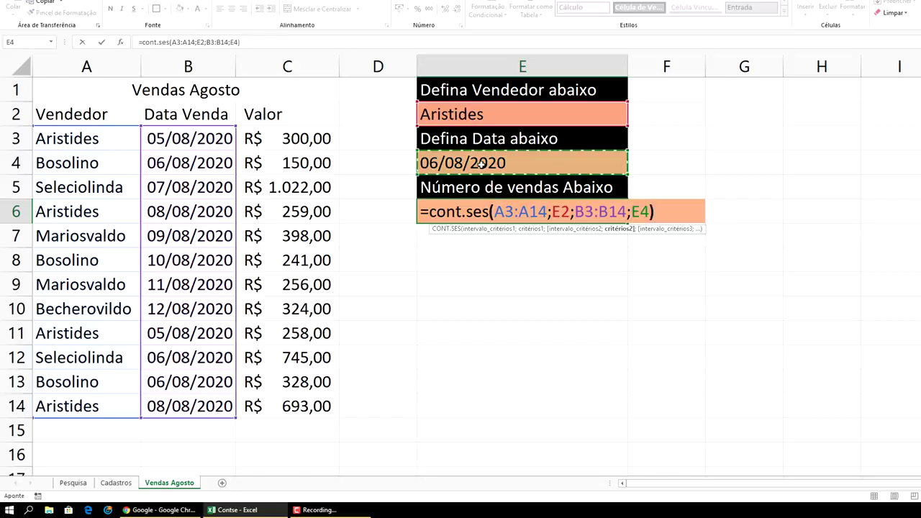
{"action": "key", "text": "Return"}
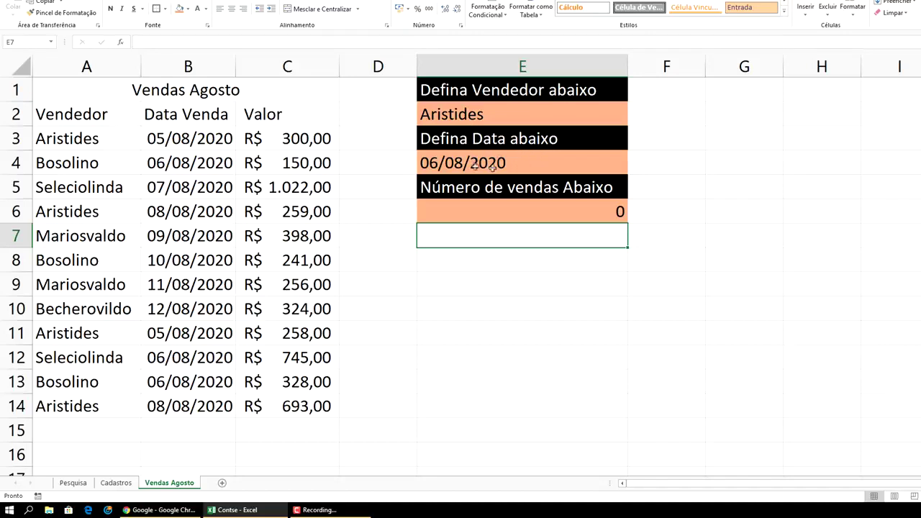
- Pick 05/08/2020 from the E4 date drop-down and check its two sales in B3 and B11
{"action": "left_click", "coordinate": [550, 158]}
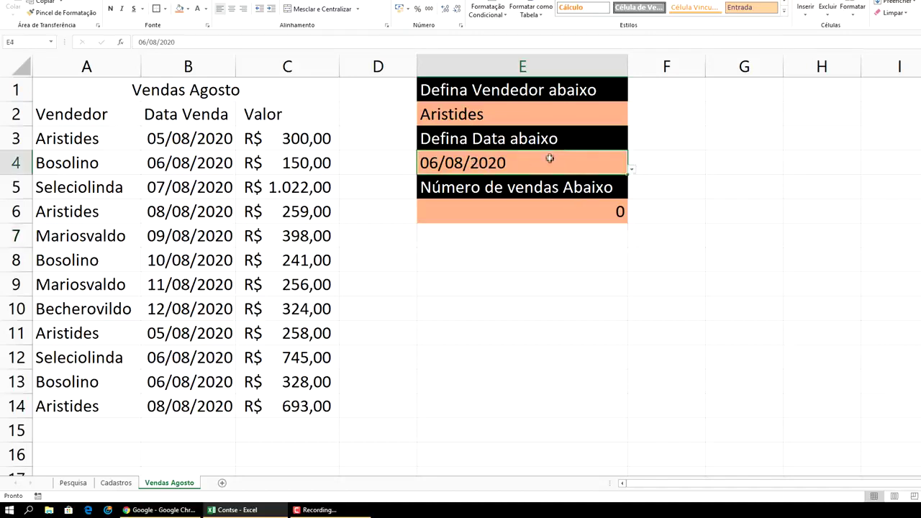
{"action": "left_click", "coordinate": [631, 173]}
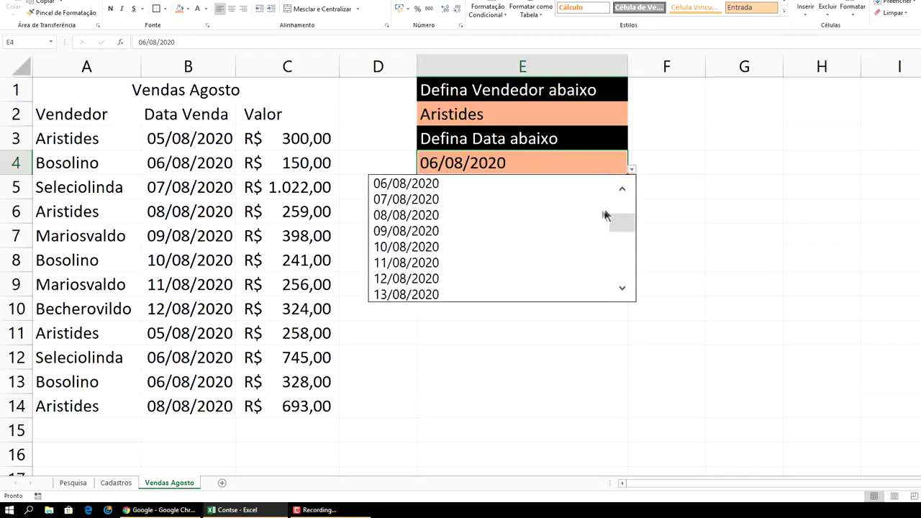
{"action": "left_click", "coordinate": [623, 191]}
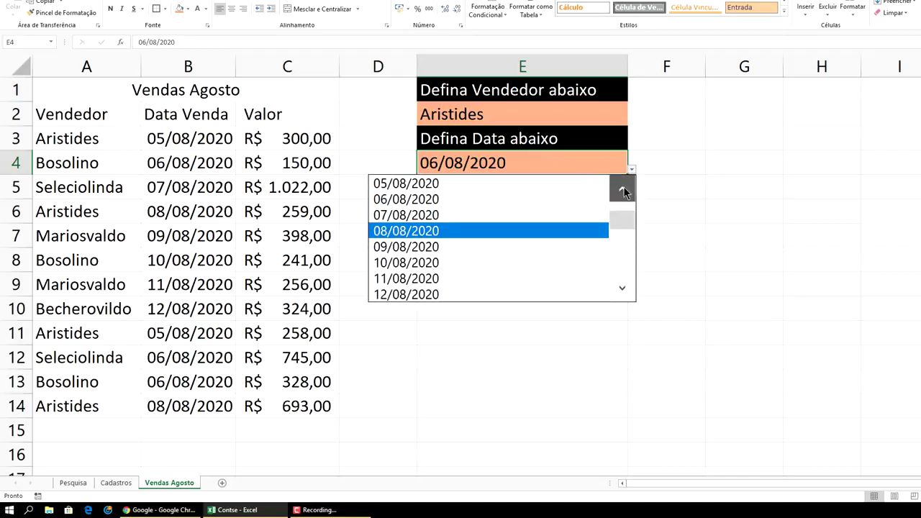
{"action": "left_click", "coordinate": [424, 184]}
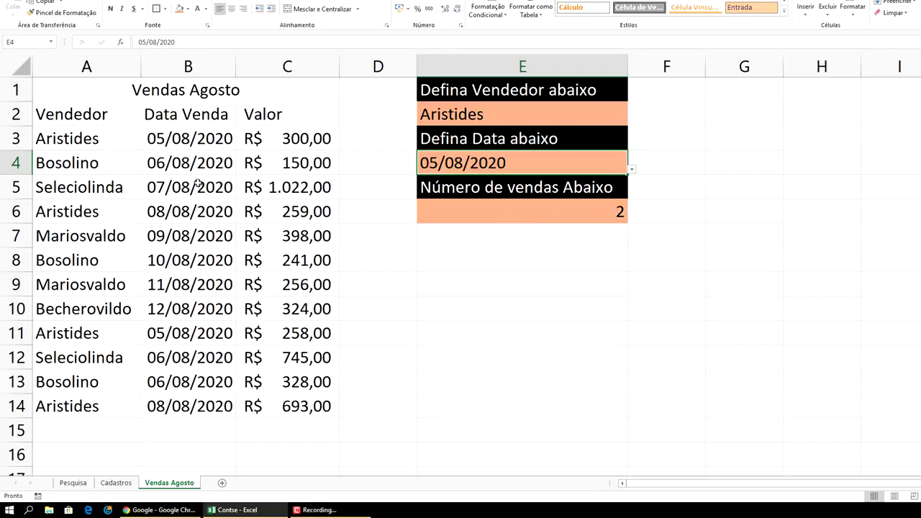
{"action": "left_click", "coordinate": [179, 143]}
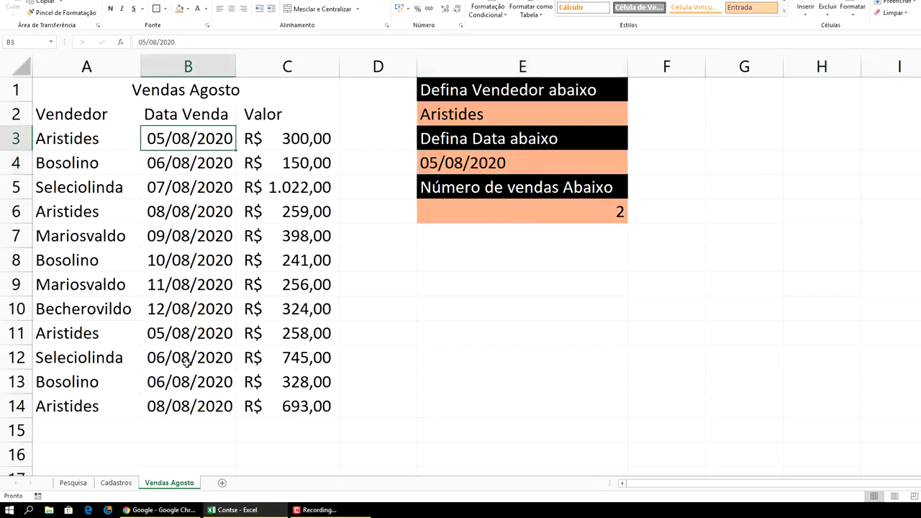
{"action": "left_click", "coordinate": [187, 335]}
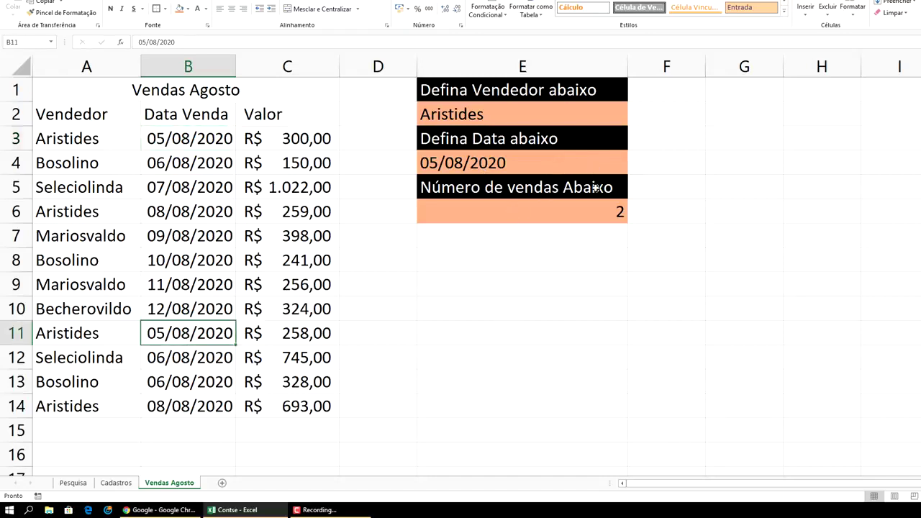
- Choose Mariosvaldo as the seller in E2 and 11/08/2020 as the date in E4
{"action": "left_click", "coordinate": [587, 119]}
{"action": "left_click", "coordinate": [632, 122]}
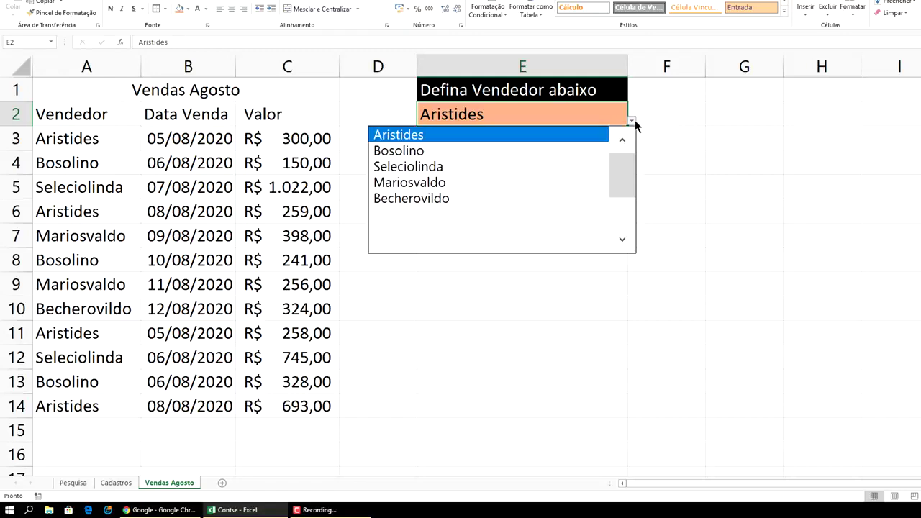
{"action": "left_click", "coordinate": [518, 183]}
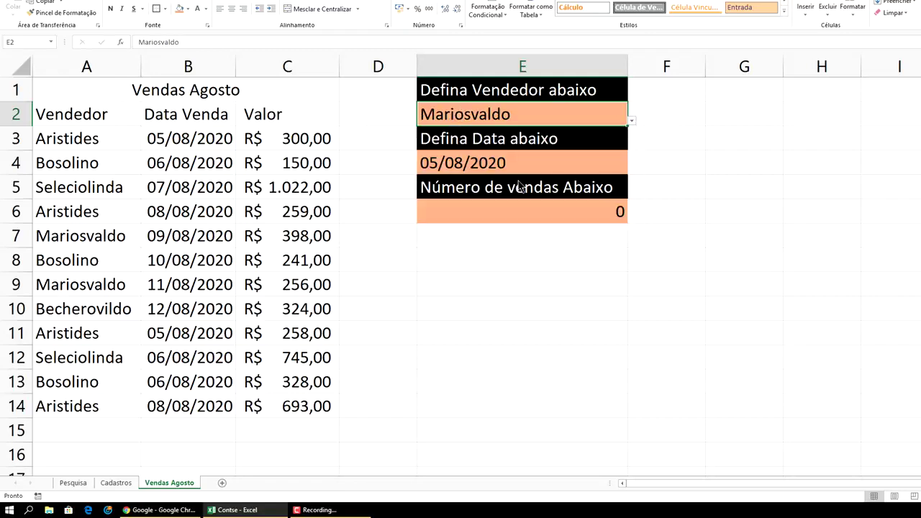
{"action": "left_click", "coordinate": [584, 162]}
{"action": "left_click", "coordinate": [631, 170]}
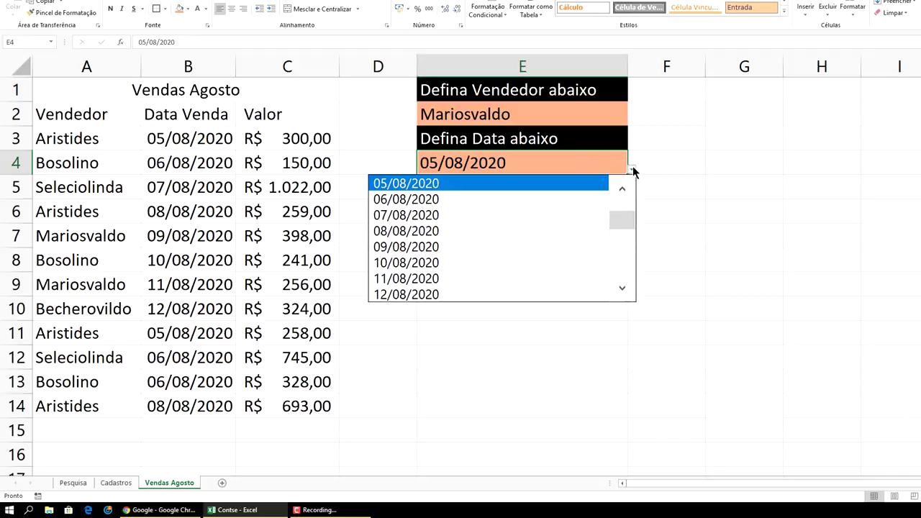
{"action": "left_click", "coordinate": [534, 206]}
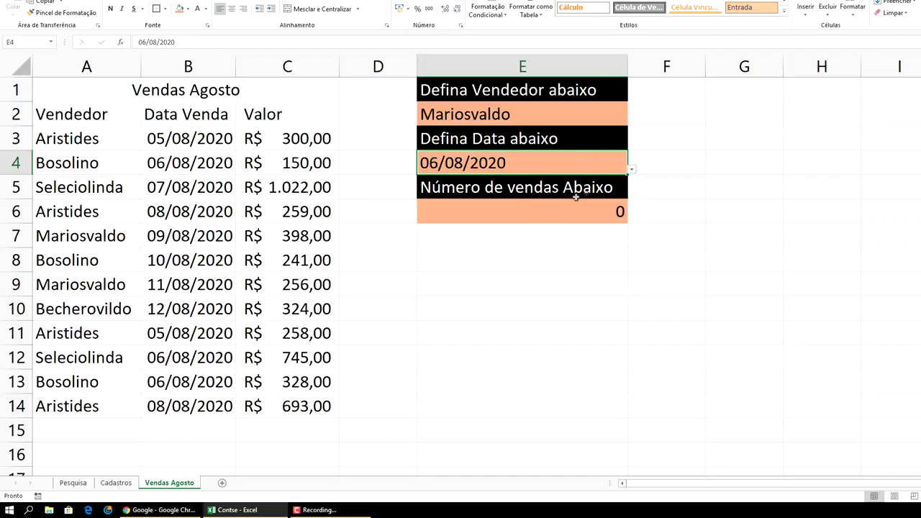
{"action": "left_click", "coordinate": [632, 170]}
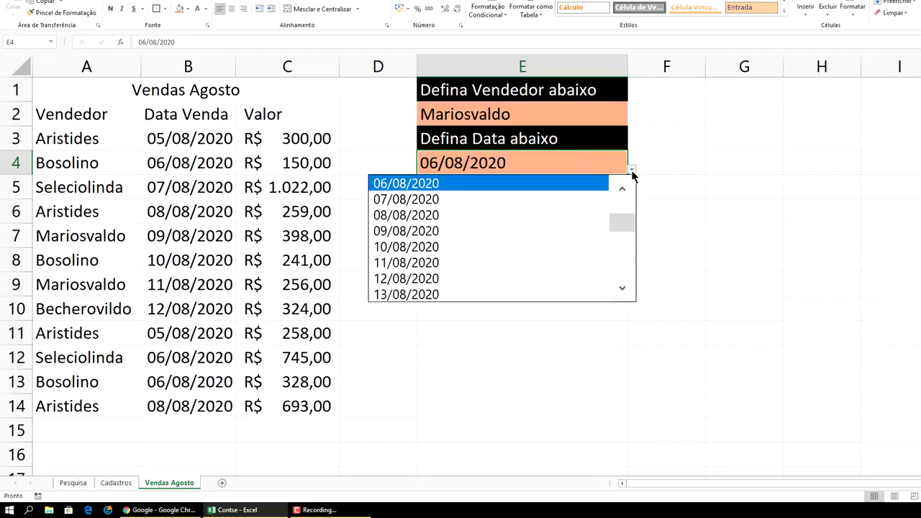
{"action": "left_click", "coordinate": [472, 261]}
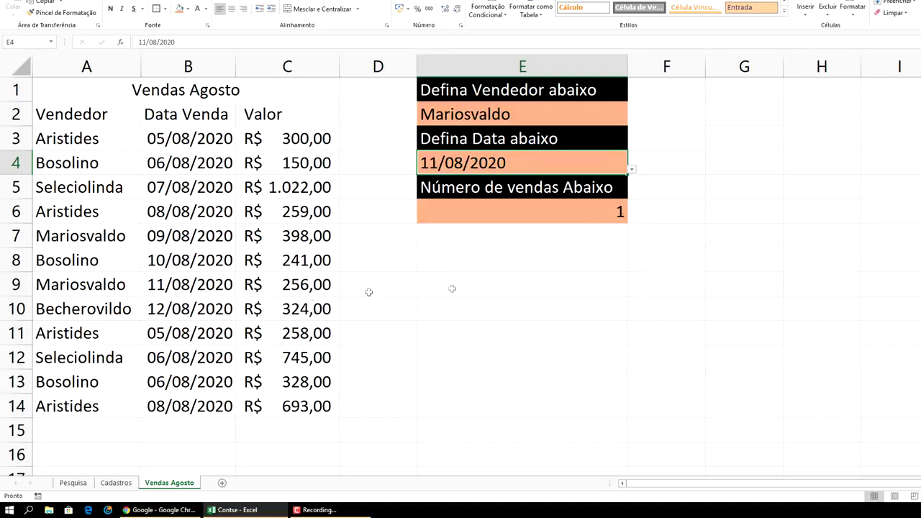
- Inspect the CONT.SES formula in E6, which now counts 1 sale
{"action": "left_click", "coordinate": [728, 180]}
{"action": "left_click", "coordinate": [573, 210]}
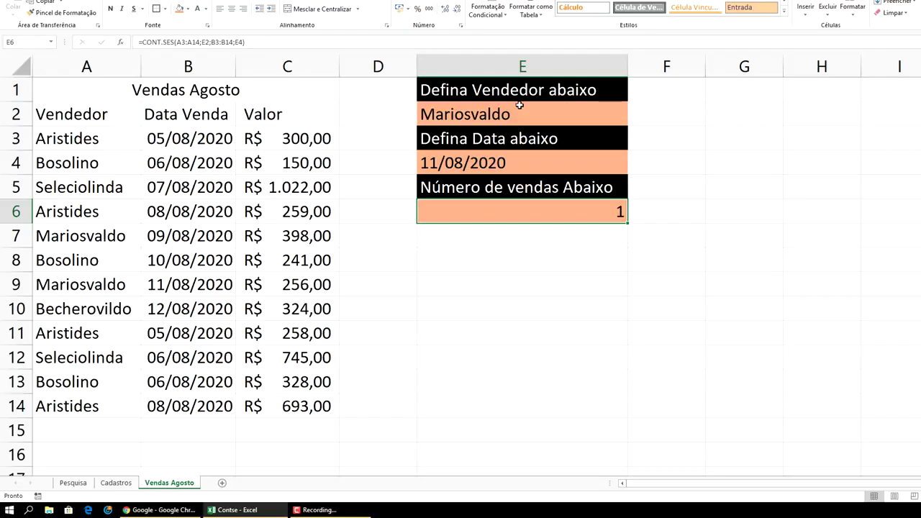
{"action": "left_click", "coordinate": [524, 258]}
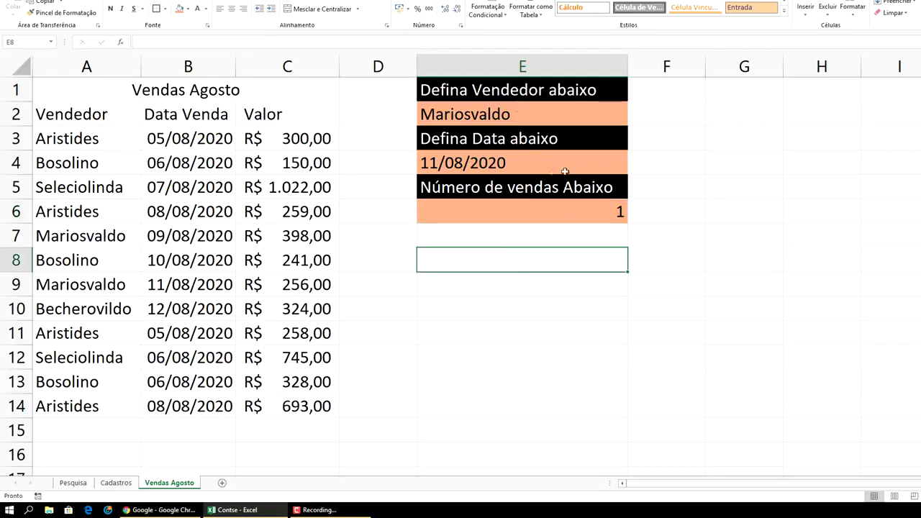